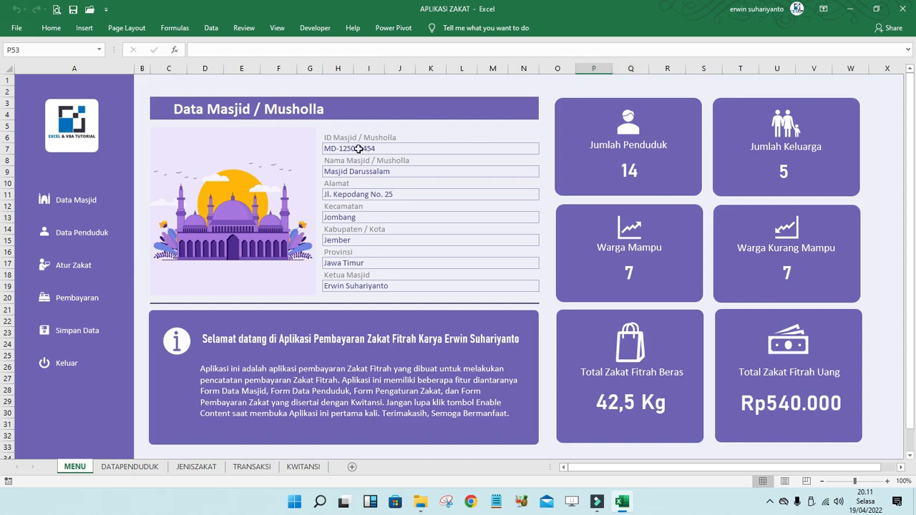
# - Open the Data Masjid form briefly and close it again
pyautogui.click(82, 203)
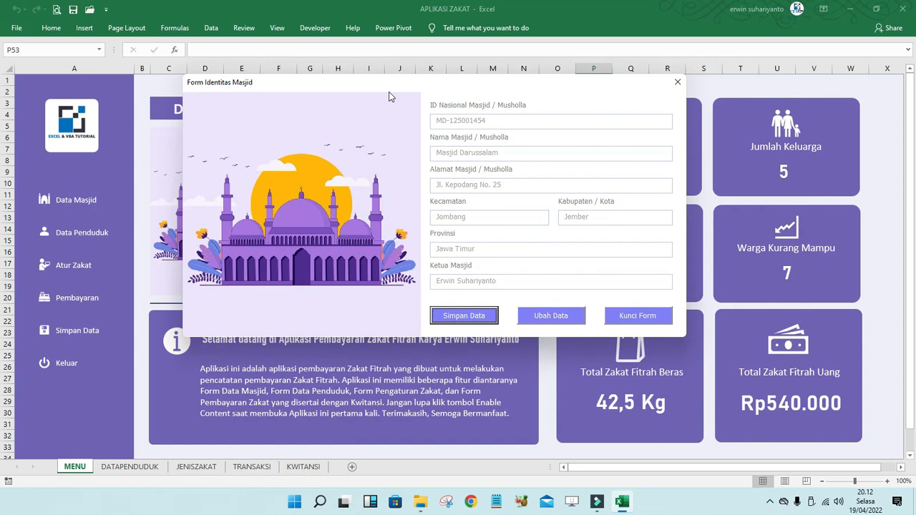
pyautogui.click(678, 81)
pyautogui.click(702, 90)
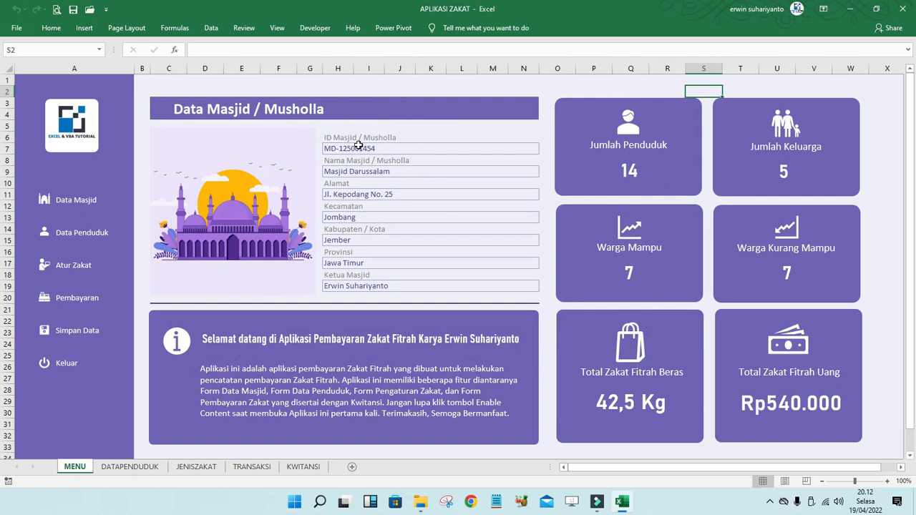
# - Review the stored mosque details in H7–H19 (Jombang, Jember, Jawa Timur), then reopen Form Identitas Masjid
pyautogui.click(365, 147)
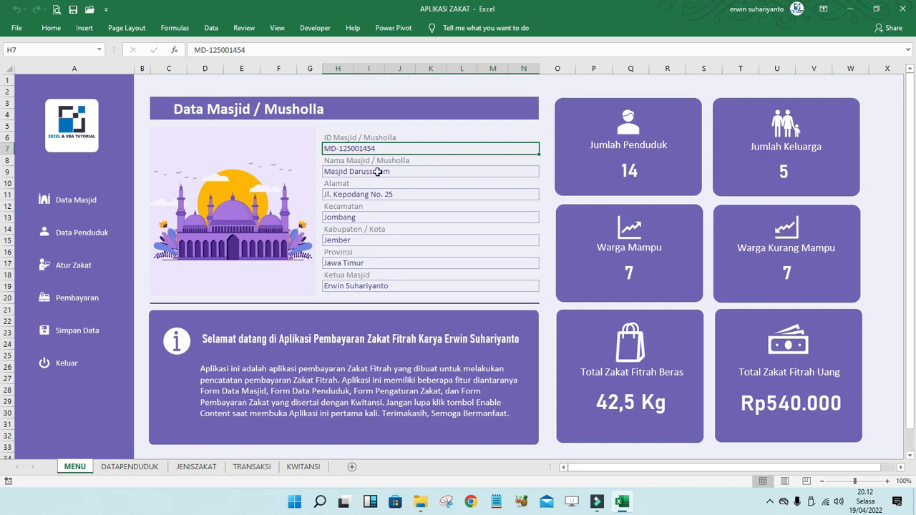
pyautogui.click(375, 174)
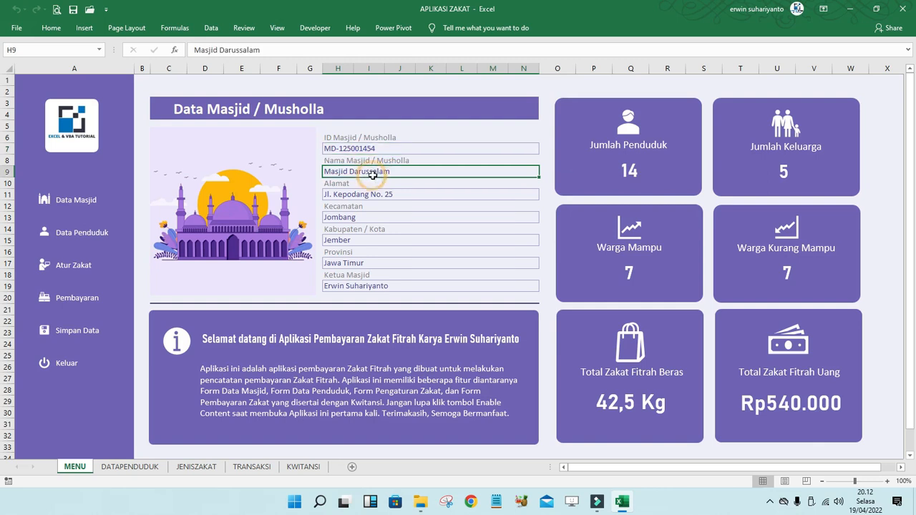
pyautogui.click(377, 194)
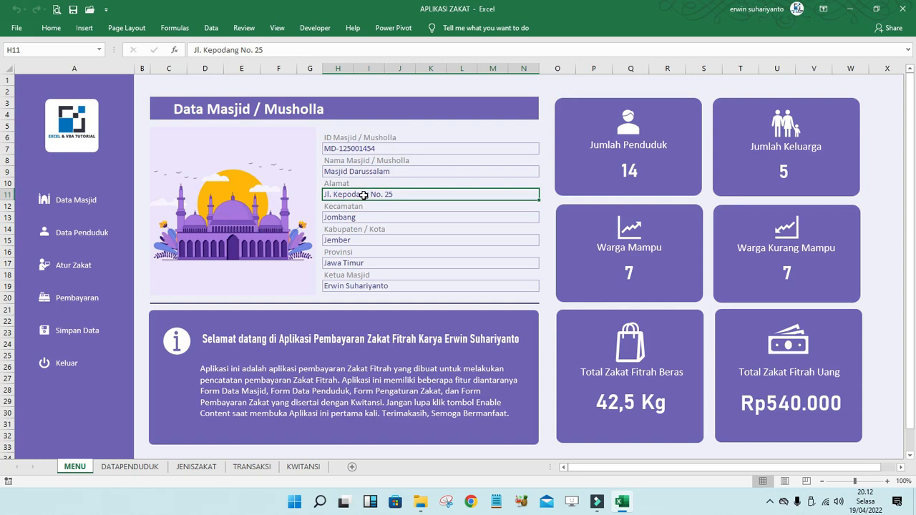
pyautogui.click(353, 217)
pyautogui.click(356, 237)
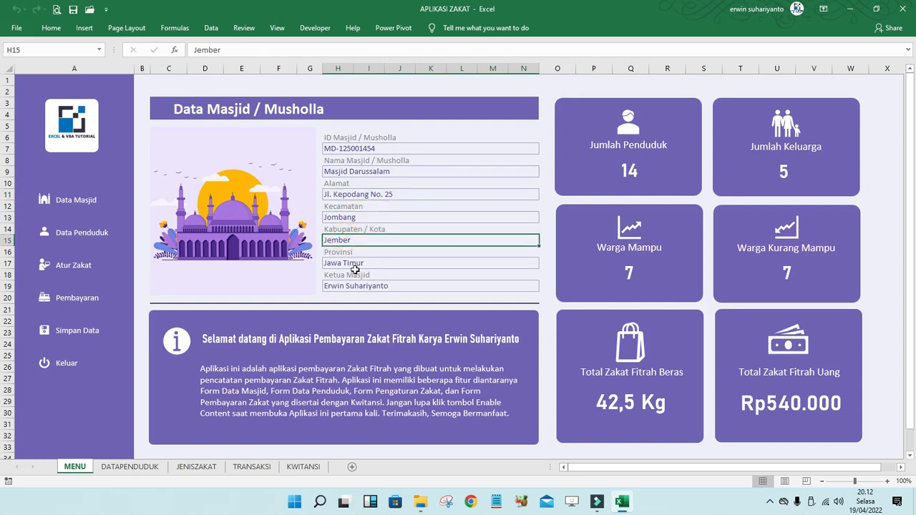
pyautogui.click(352, 264)
pyautogui.click(364, 287)
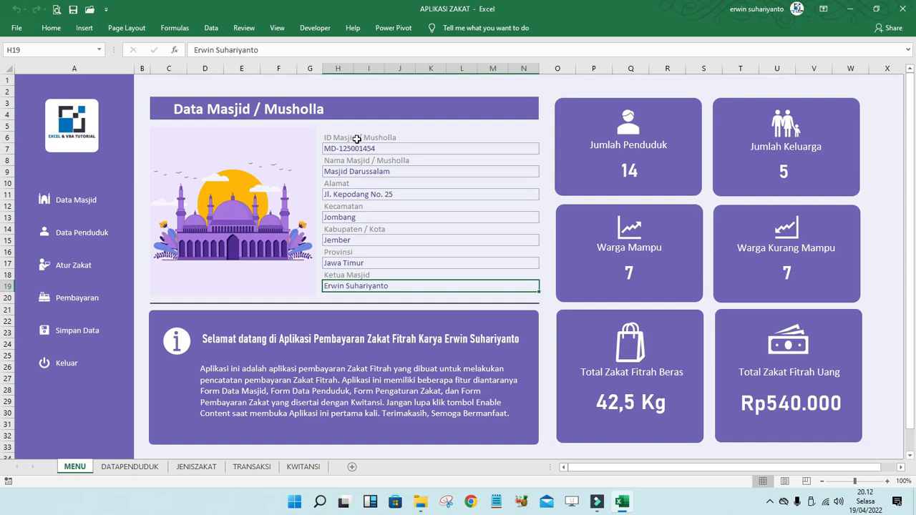
pyautogui.click(70, 205)
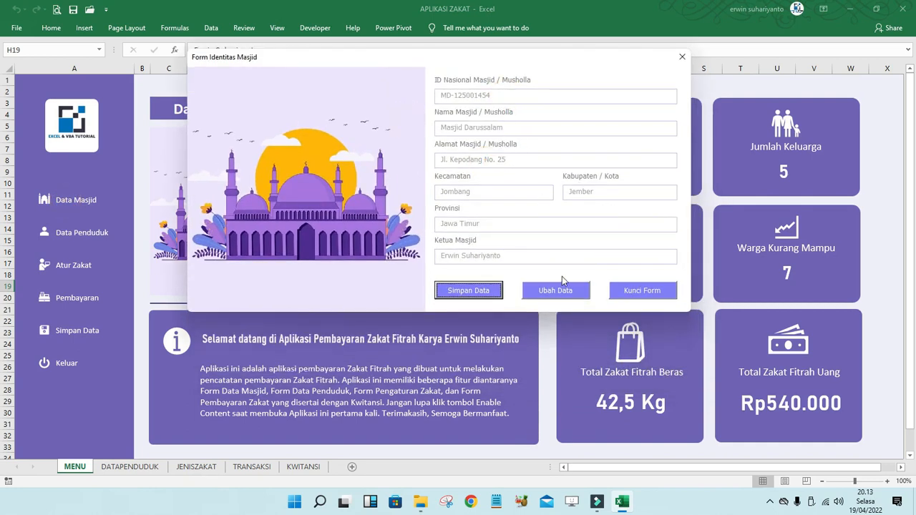
# - Unlock the form fields and replace the Kecamatan value Jombang with Kencong
pyautogui.click(554, 292)
pyautogui.click(510, 130)
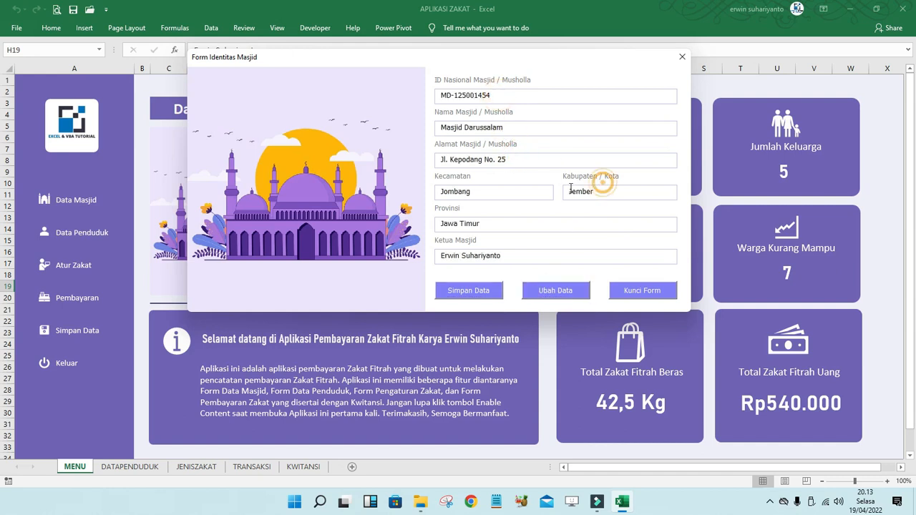
pyautogui.click(485, 192)
pyautogui.doubleClick(487, 191)
pyautogui.write('Kenm')
pyautogui.press('BackSpace')
pyautogui.write('cong')
# - Save the edit, lock the form, close it, and check that H13 shows Kencong
pyautogui.click(479, 294)
pyautogui.click(644, 292)
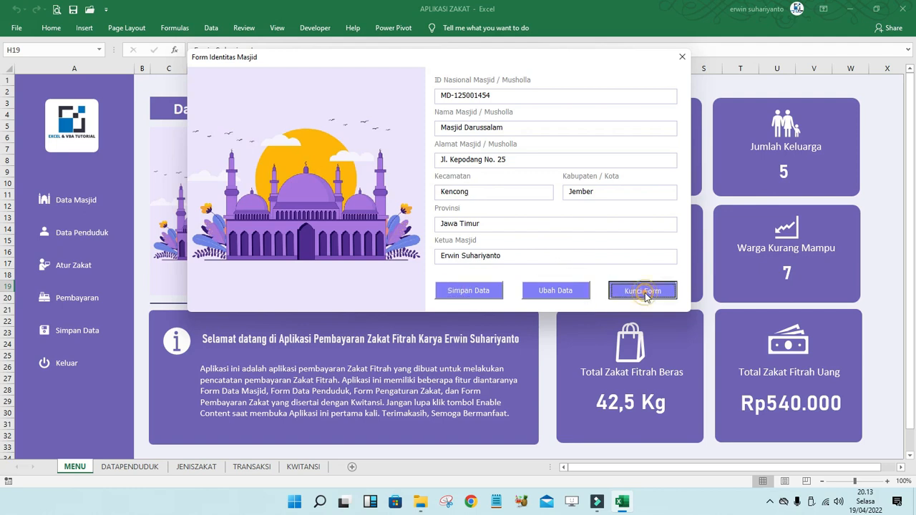
pyautogui.click(683, 58)
pyautogui.click(349, 220)
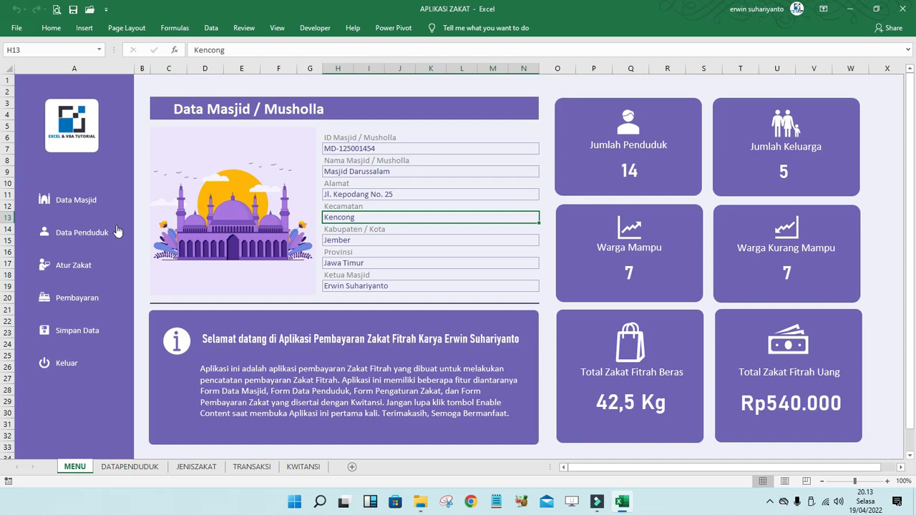
# - Open Form Penduduk and reposition it up and to the left
pyautogui.click(93, 233)
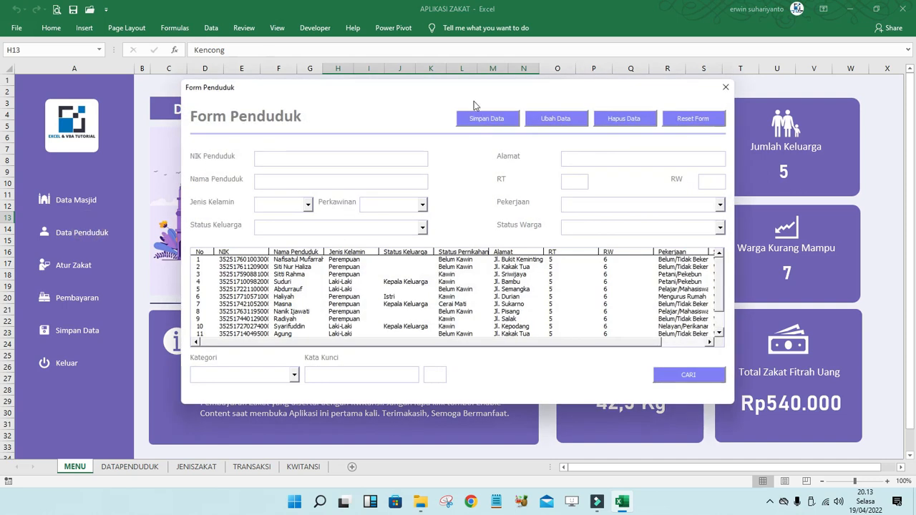
pyautogui.moveTo(471, 87)
pyautogui.mouseDown()
pyautogui.moveTo(430, 90)
pyautogui.moveTo(453, 88)
pyautogui.mouseUp()
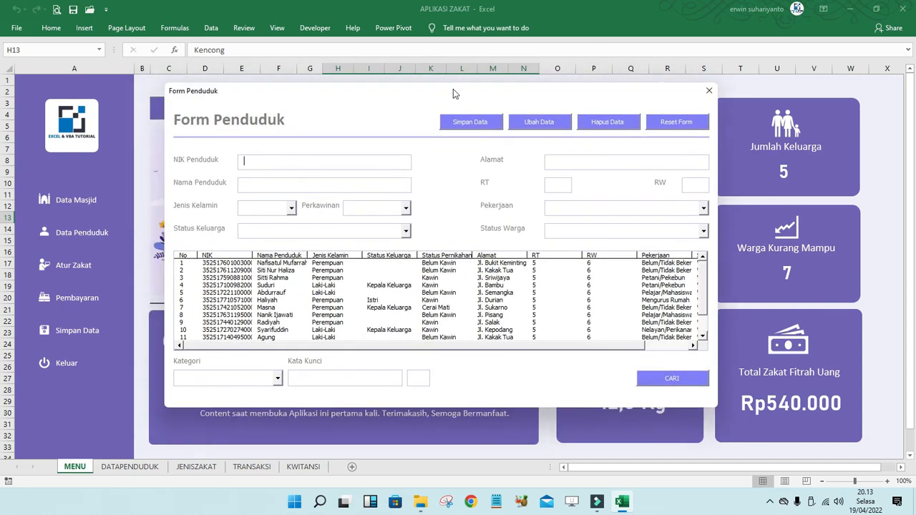
pyautogui.moveTo(453, 89); pyautogui.dragTo(450, 90)
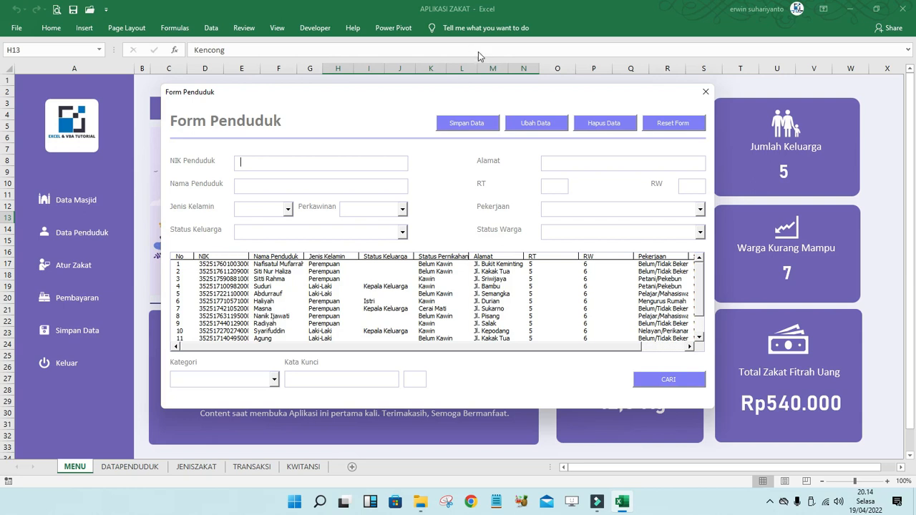
pyautogui.moveTo(404, 92); pyautogui.dragTo(380, 71)
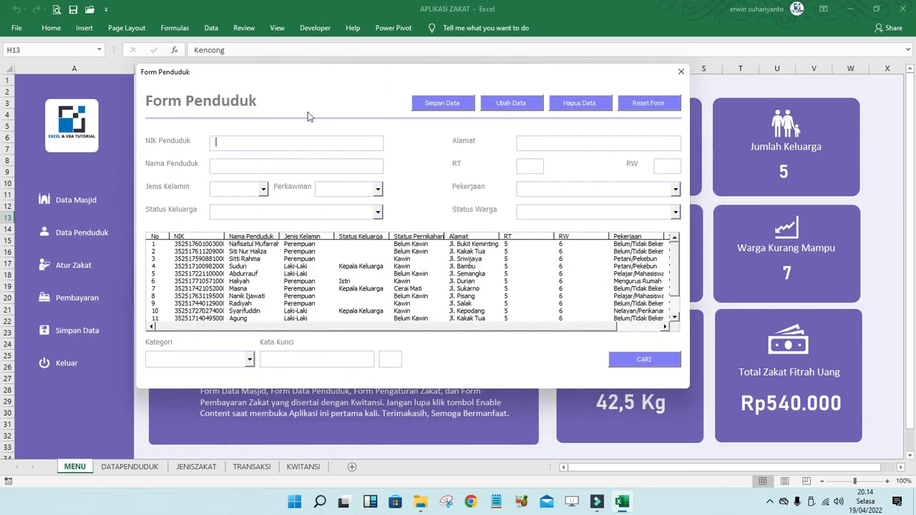
# - Inspect the Jenis Kelamin, Perkawinan and Status Keluarga dropdown choices
pyautogui.click(236, 166)
pyautogui.click(264, 192)
pyautogui.click(264, 191)
pyautogui.click(377, 190)
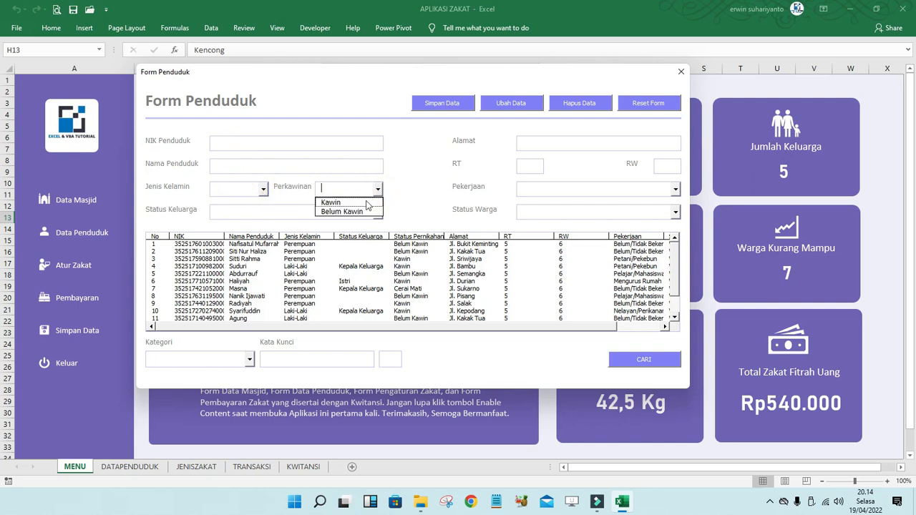
pyautogui.click(377, 189)
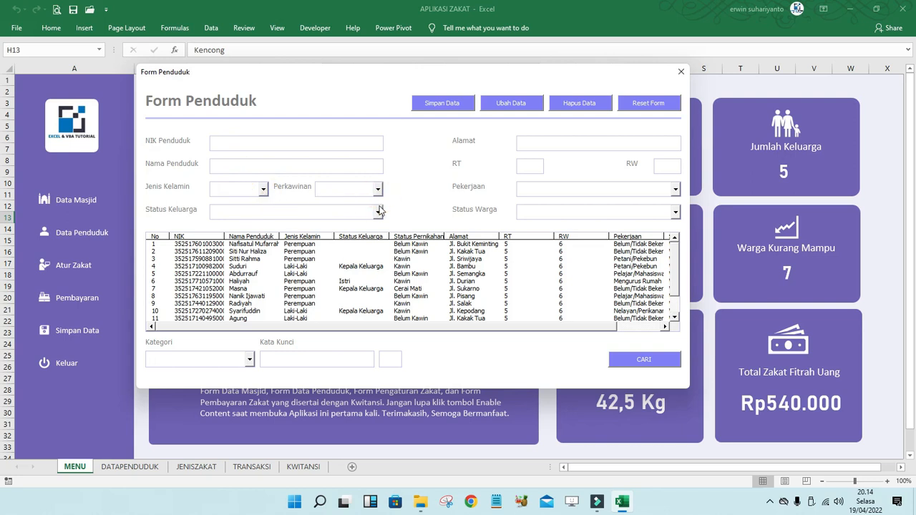
pyautogui.click(378, 212)
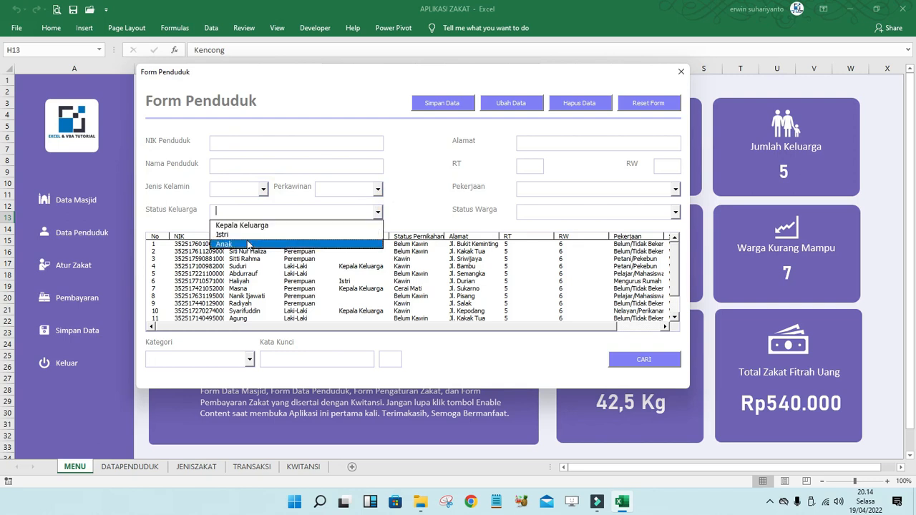
pyautogui.click(547, 141)
# - Inspect the Pekerjaan and Status Warga dropdown choices, leaving RT, RW and NIK empty
pyautogui.click(607, 144)
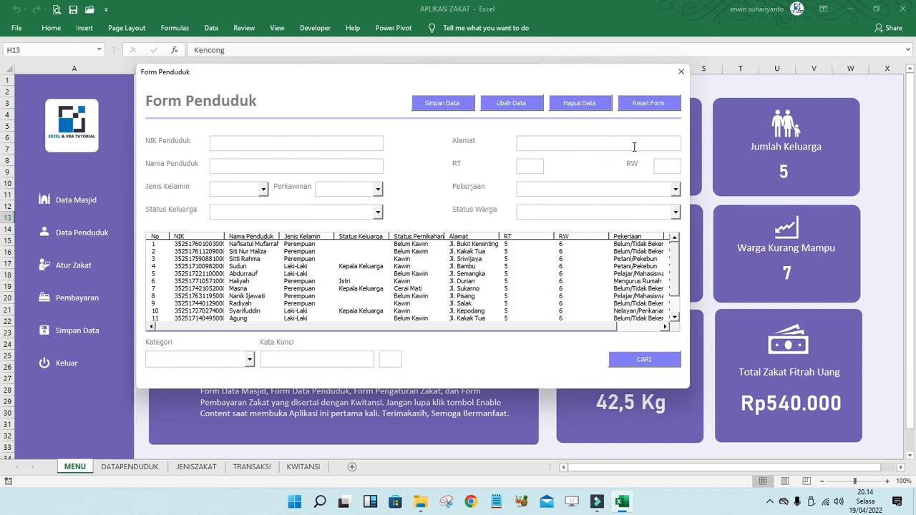
pyautogui.click(533, 166)
pyautogui.click(662, 166)
pyautogui.click(675, 190)
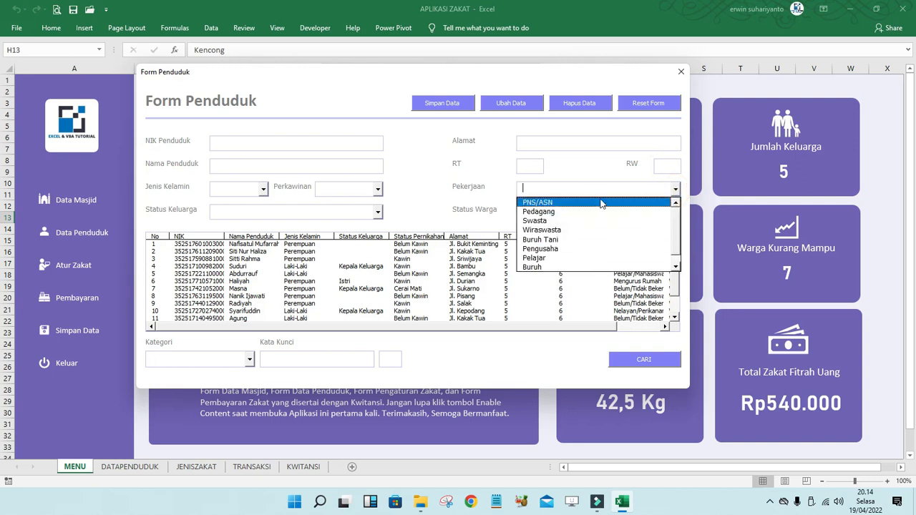
pyautogui.click(591, 177)
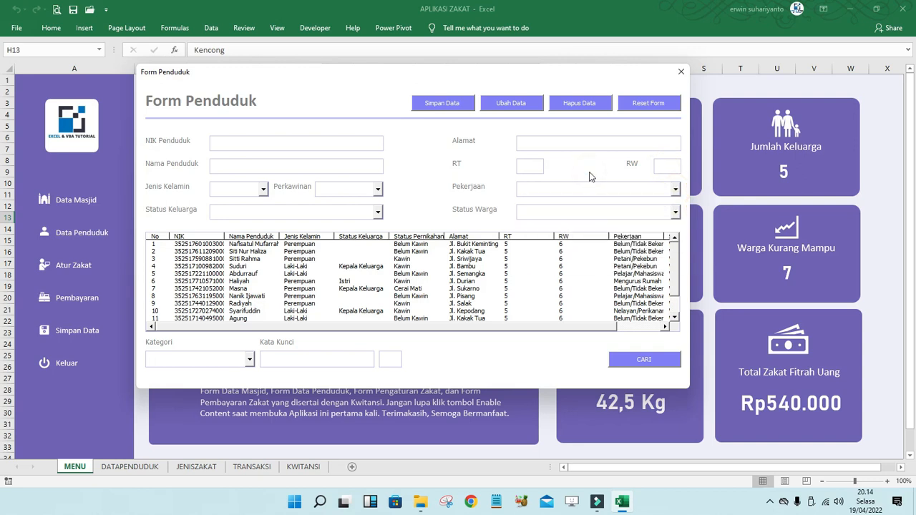
pyautogui.click(674, 213)
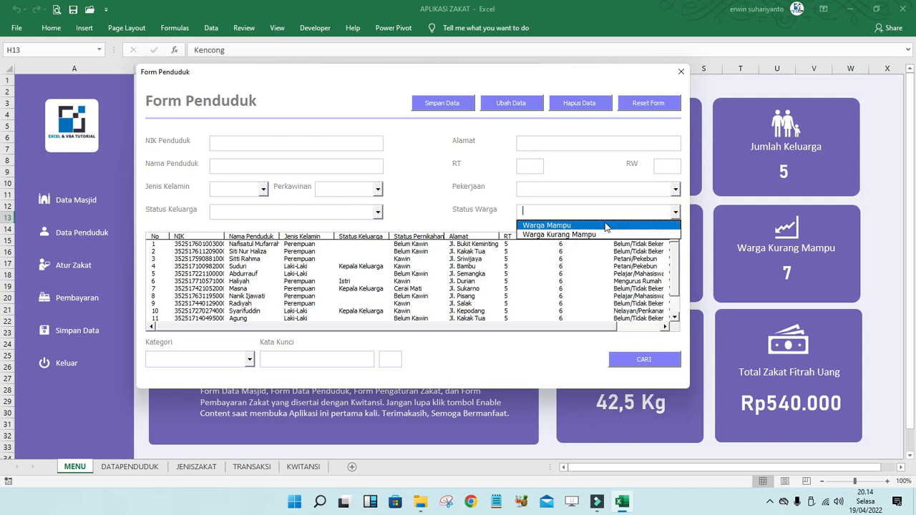
pyautogui.click(600, 137)
pyautogui.click(321, 144)
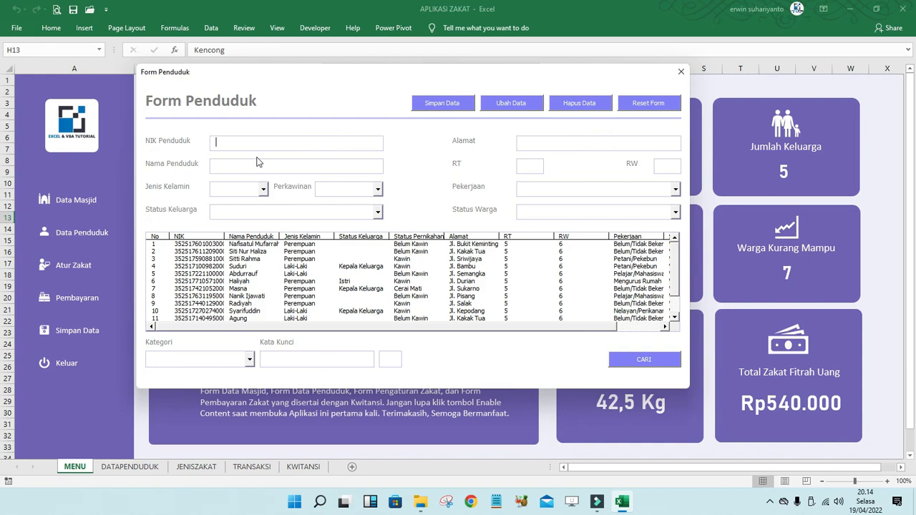
# - Enter NIK 6 and the resident's name, choosing Laki - Laki, Kawin and Kepala Keluarga
pyautogui.click(230, 166)
pyautogui.write('Jamari')
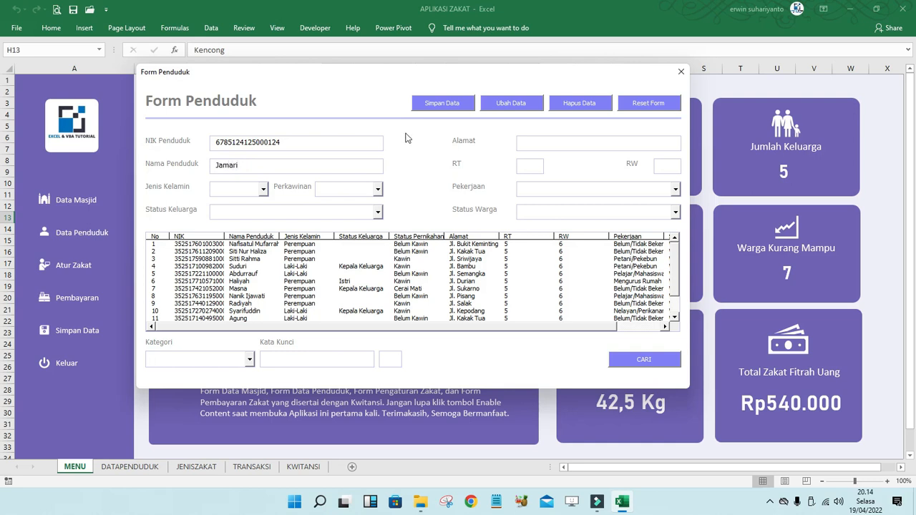
pyautogui.click(263, 189)
pyautogui.click(241, 201)
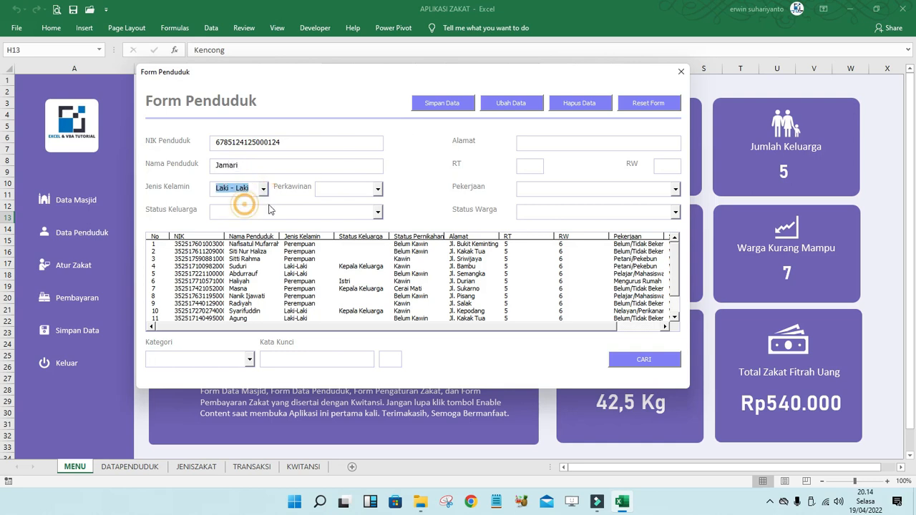
pyautogui.click(378, 189)
pyautogui.click(347, 200)
pyautogui.click(378, 212)
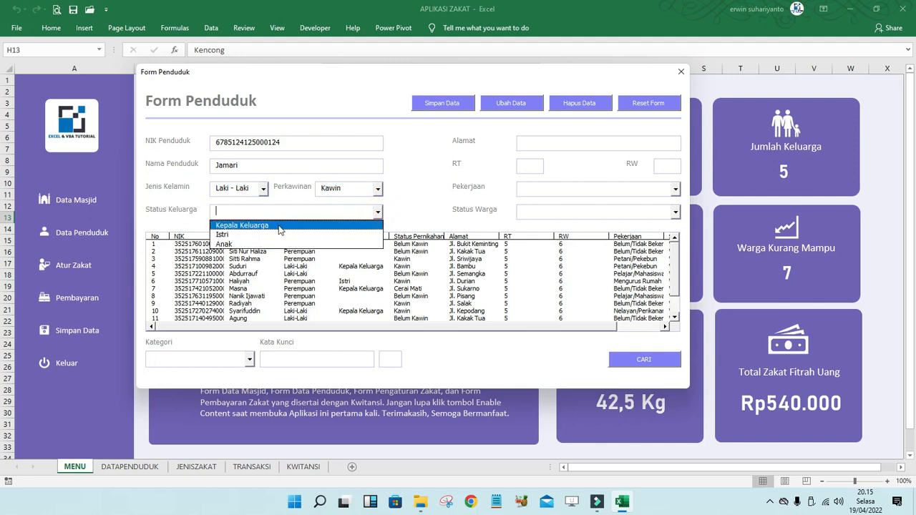
pyautogui.click(265, 226)
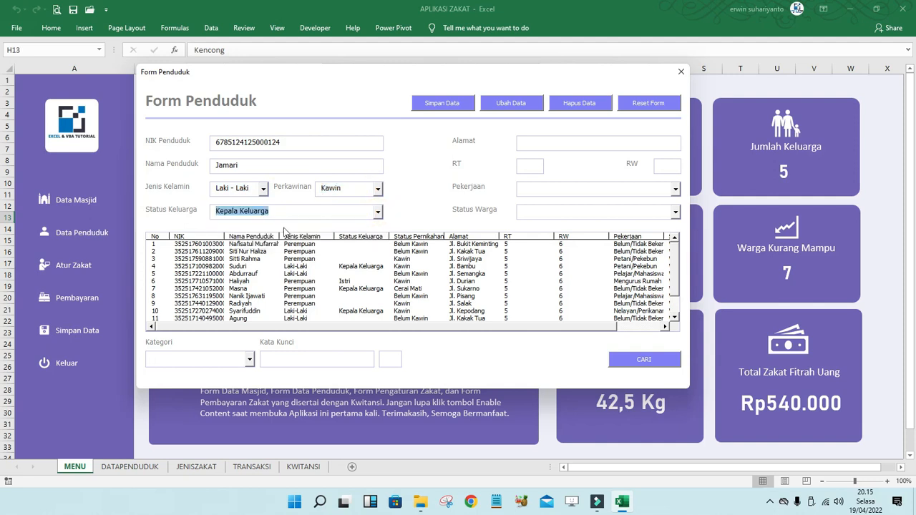
# - Enter the resident's address and RT 2, with occupation Pedagang and status Warga Kurang Mampu
pyautogui.click(535, 143)
pyautogui.write('J')
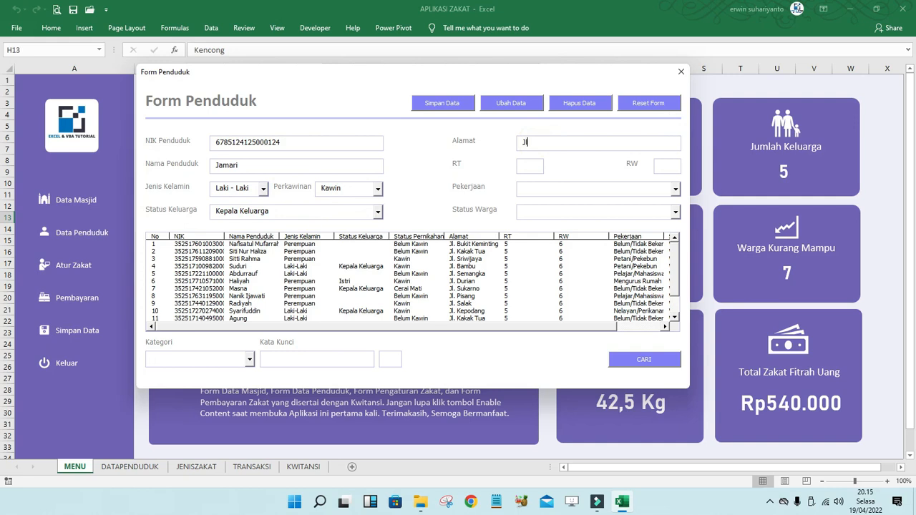
pyautogui.write('l. Kenari')
pyautogui.click(541, 166)
pyautogui.write('2')
pyautogui.click(664, 164)
pyautogui.click(675, 189)
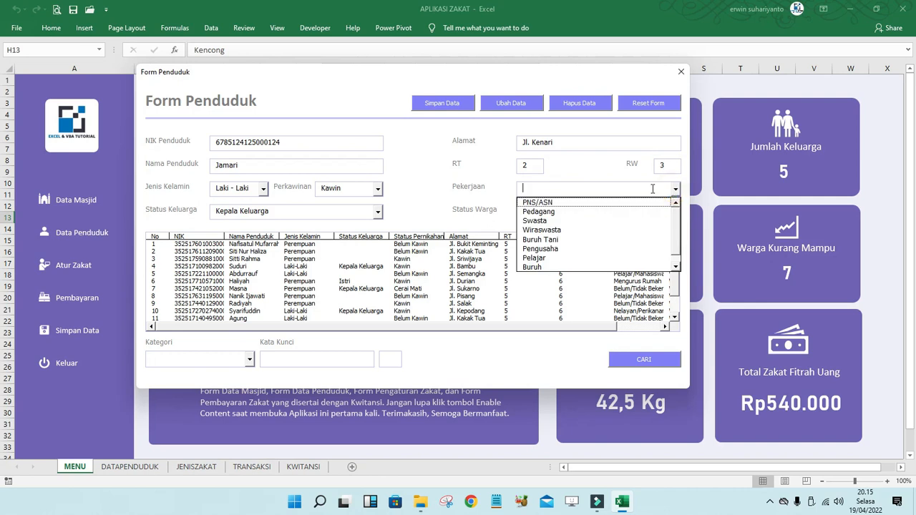
pyautogui.click(569, 212)
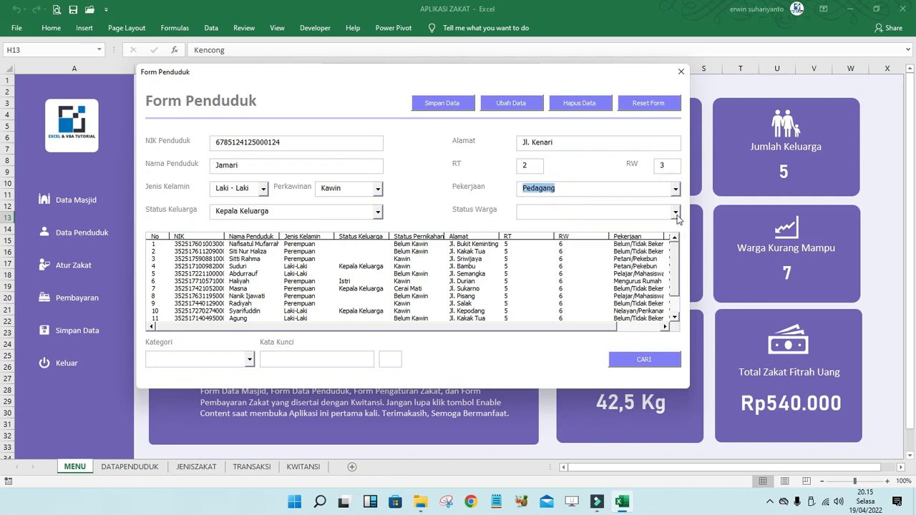
pyautogui.click(675, 212)
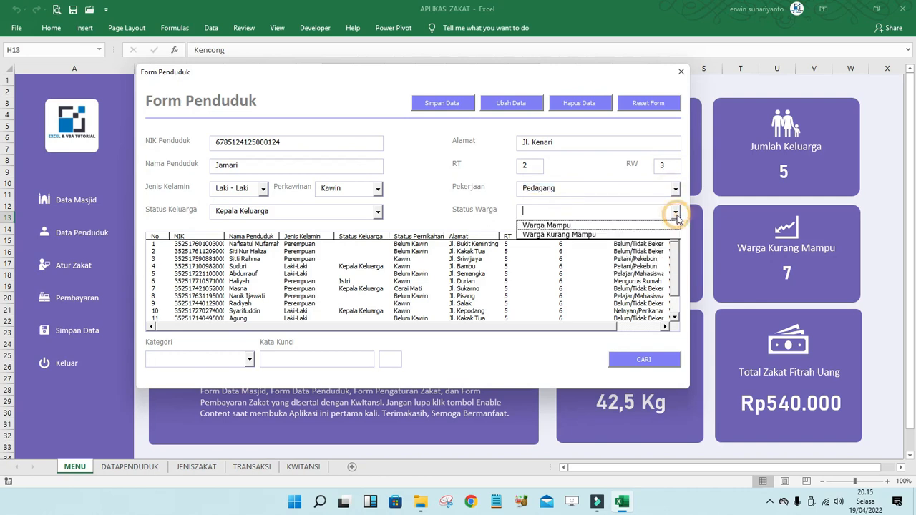
pyautogui.click(570, 234)
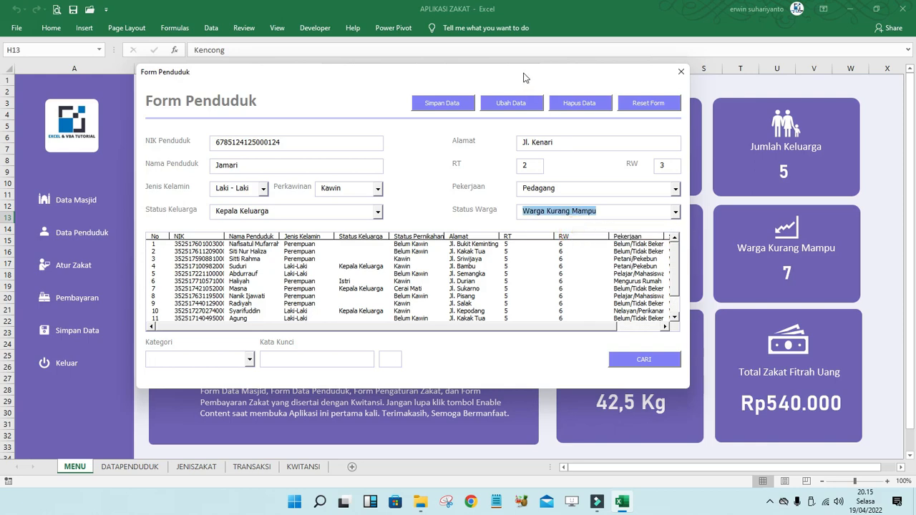
# - Drag Form Penduduk aside to view the dashboard cards, then back to the right
pyautogui.moveTo(544, 73); pyautogui.dragTo(408, 80)
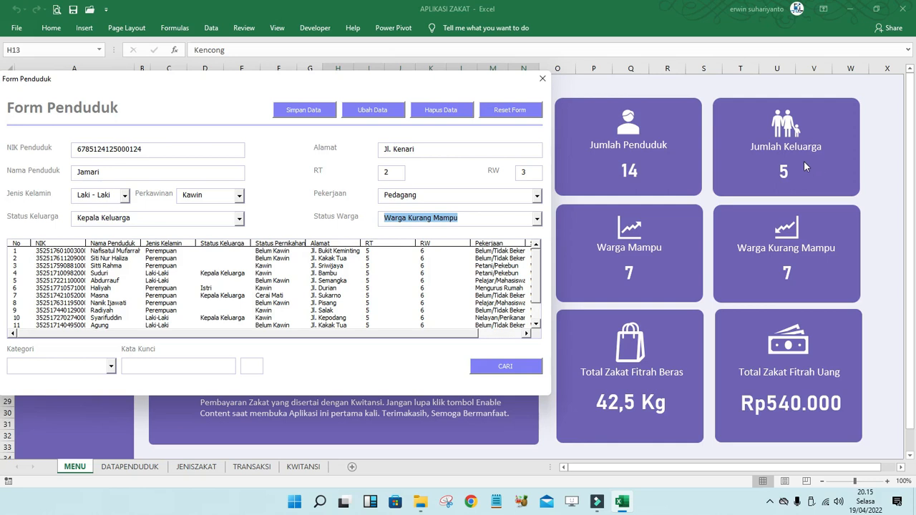
pyautogui.moveTo(406, 80); pyautogui.dragTo(485, 58)
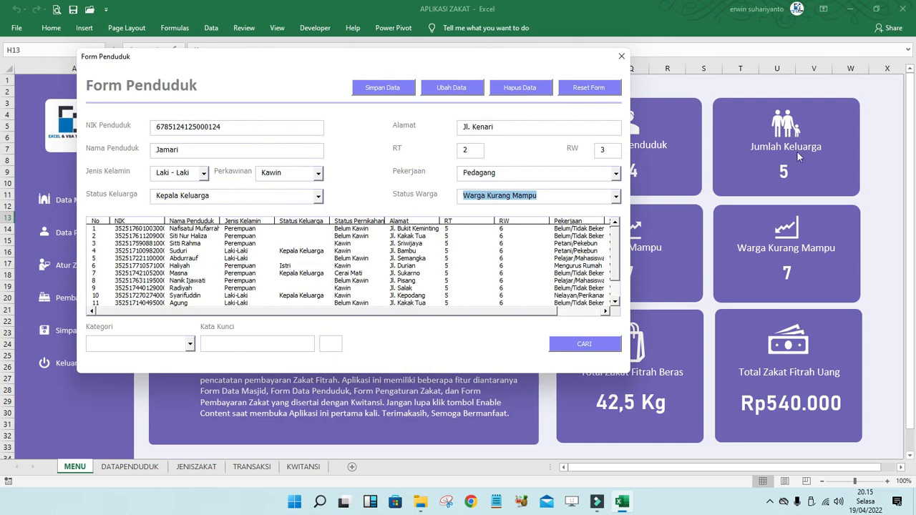
pyautogui.moveTo(524, 54); pyautogui.dragTo(453, 47)
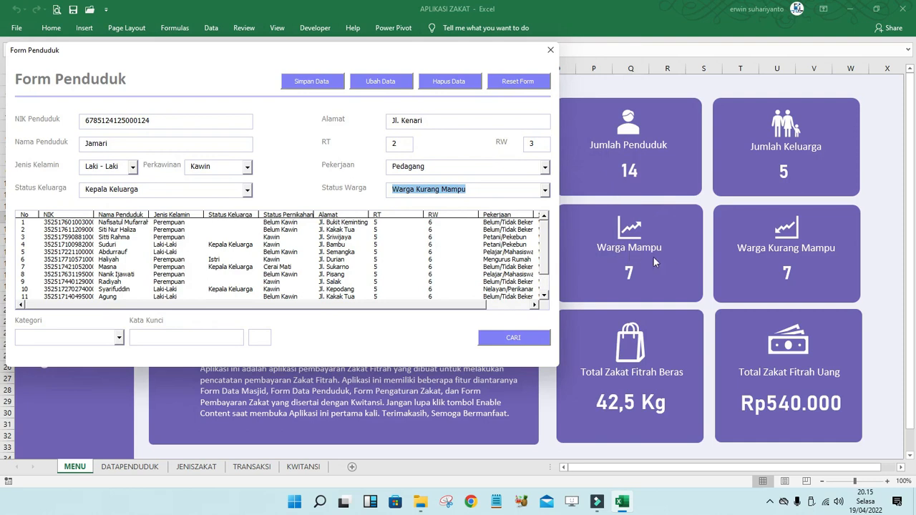
pyautogui.moveTo(330, 48); pyautogui.dragTo(608, 17)
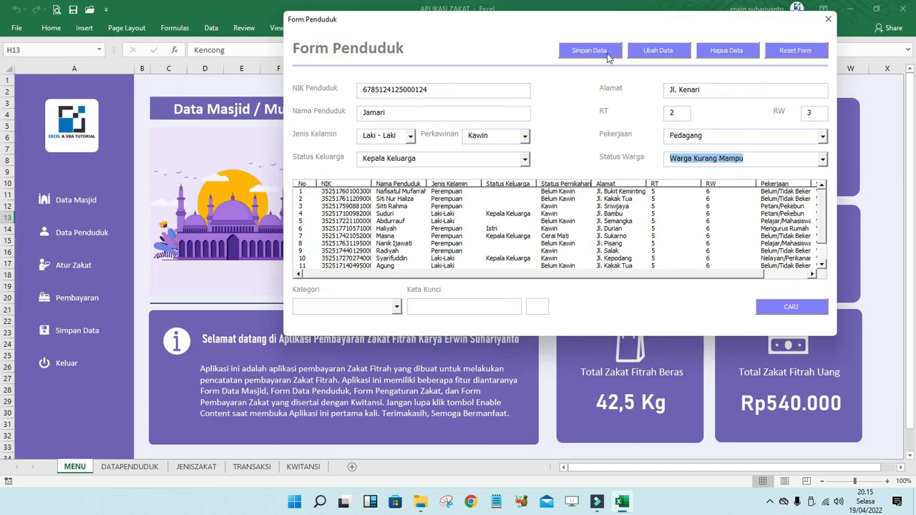
# - Save the new resident, dismiss the confirmation, and scroll the list to entry 15
pyautogui.click(604, 51)
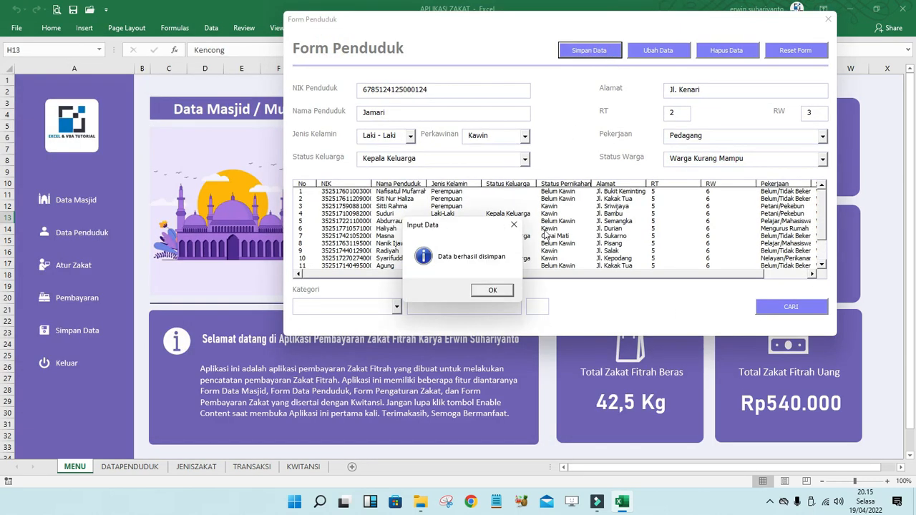
pyautogui.click(500, 291)
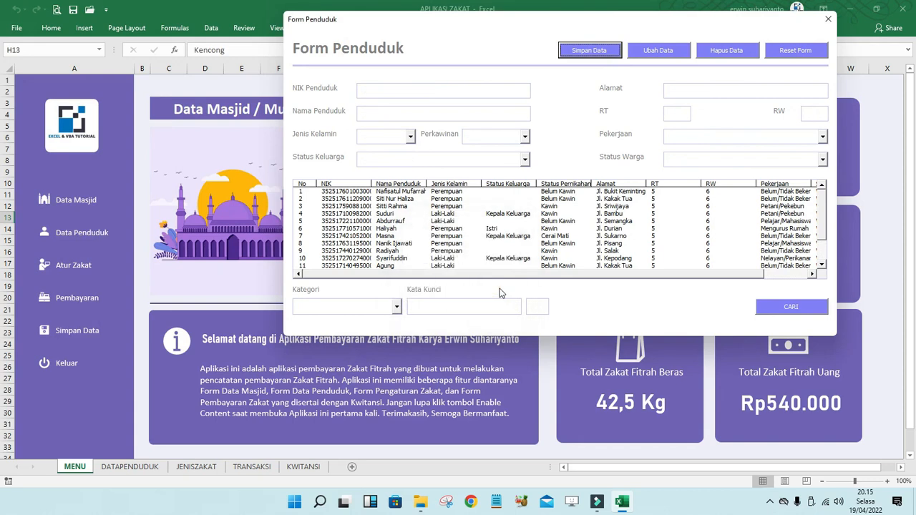
pyautogui.moveTo(628, 20); pyautogui.dragTo(352, 99)
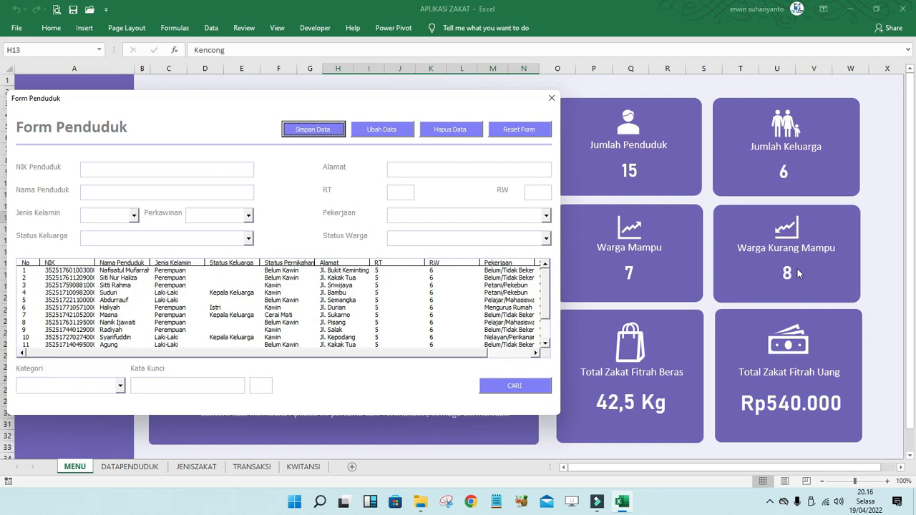
pyautogui.moveTo(311, 102); pyautogui.dragTo(484, 96)
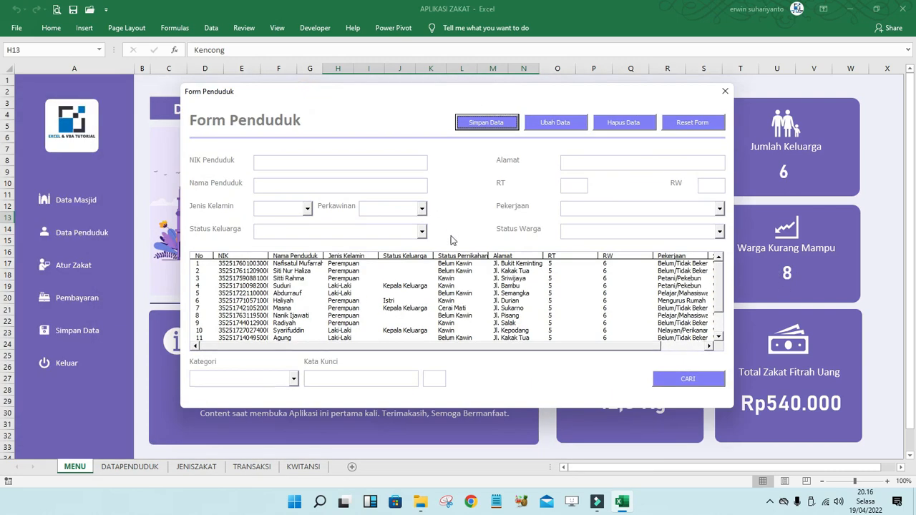
pyautogui.moveTo(718, 285); pyautogui.dragTo(718, 322)
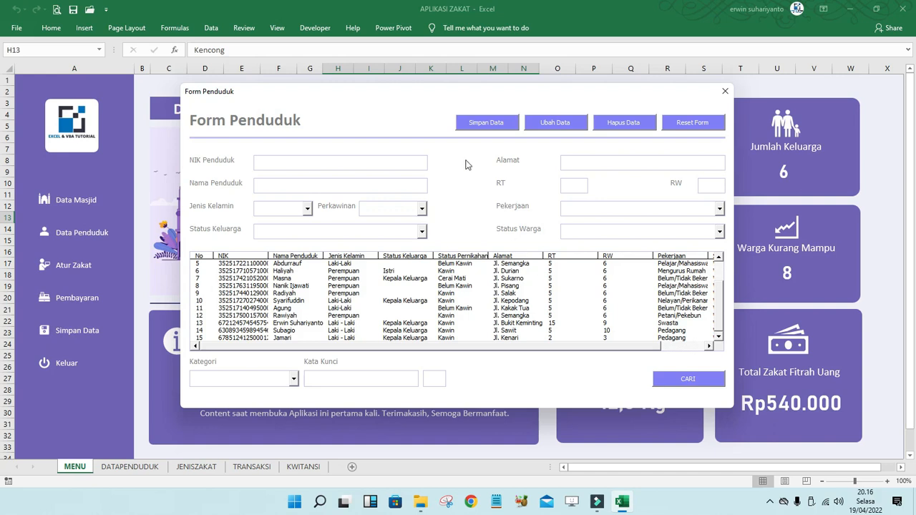
# - Load resident entry 15 into the form, change its RT from 2 to 9, and update it
pyautogui.click(417, 322)
pyautogui.doubleClick(447, 324)
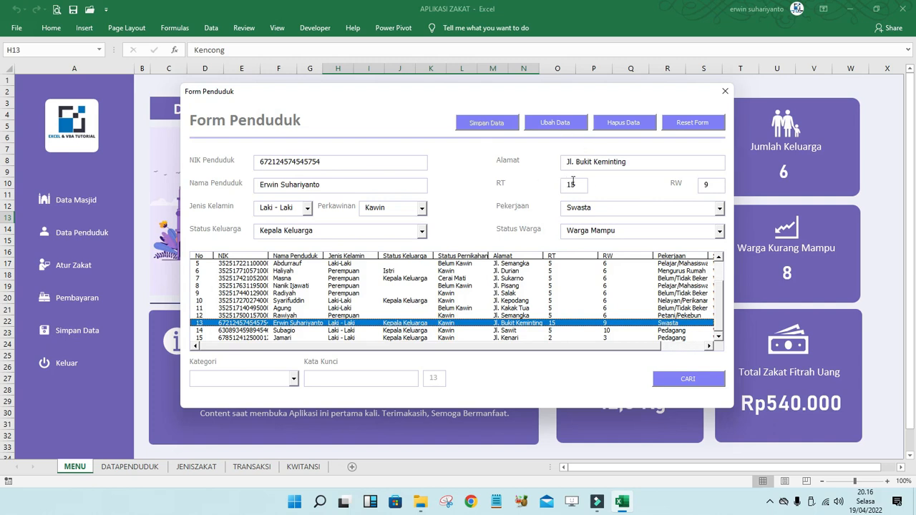
pyautogui.click(715, 289)
pyautogui.doubleClick(405, 338)
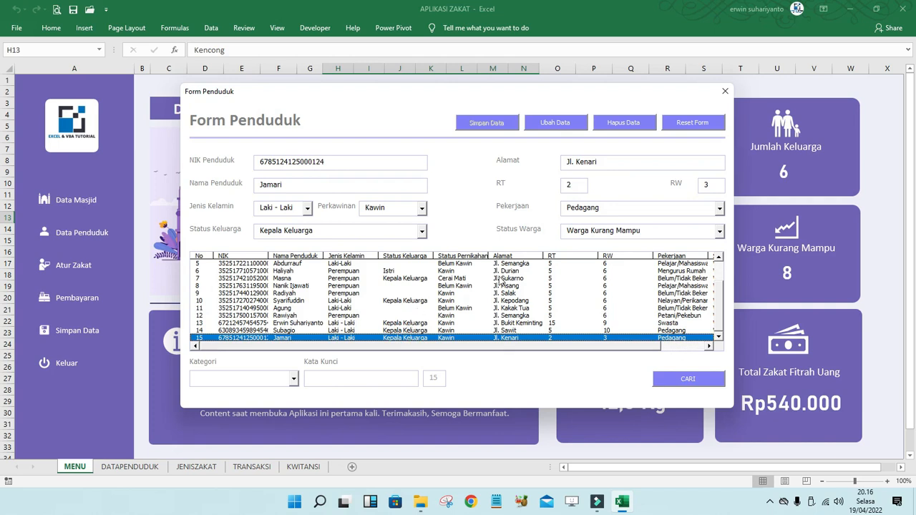
pyautogui.doubleClick(569, 185)
pyautogui.write('9')
pyautogui.click(563, 125)
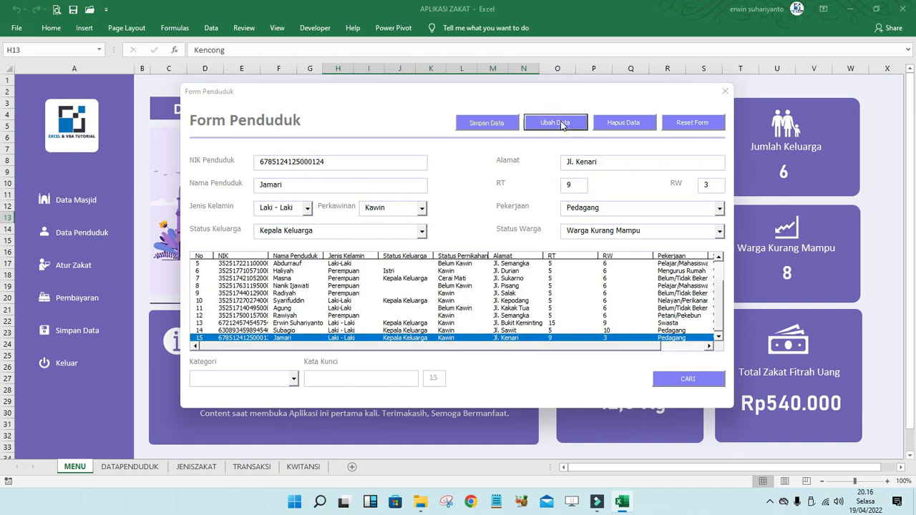
# - Load entry 15, cancel its deletion, reset the form, and open the Kategori dropdown
pyautogui.click(494, 291)
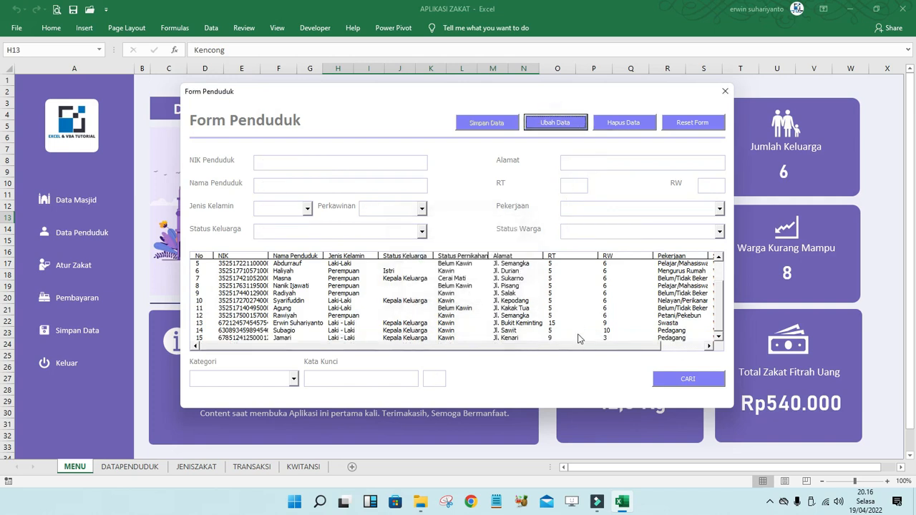
pyautogui.click(548, 339)
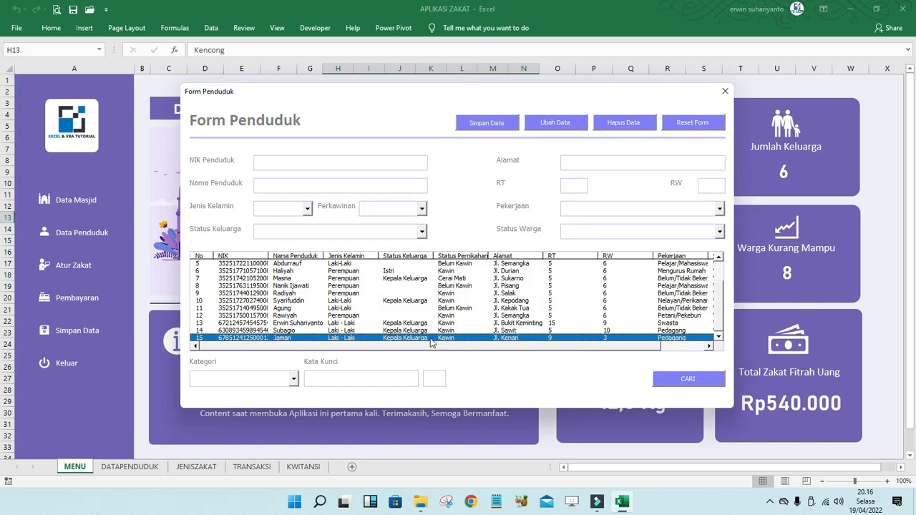
pyautogui.doubleClick(429, 338)
pyautogui.click(633, 127)
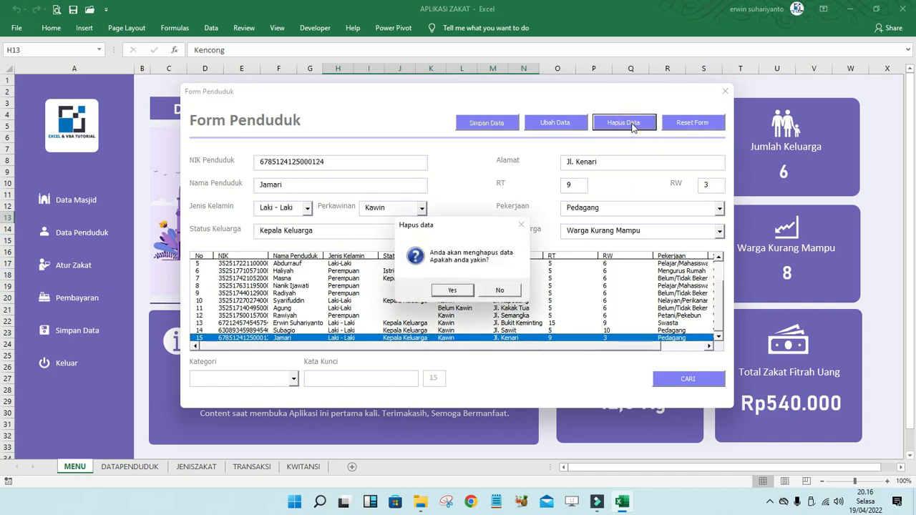
pyautogui.click(514, 293)
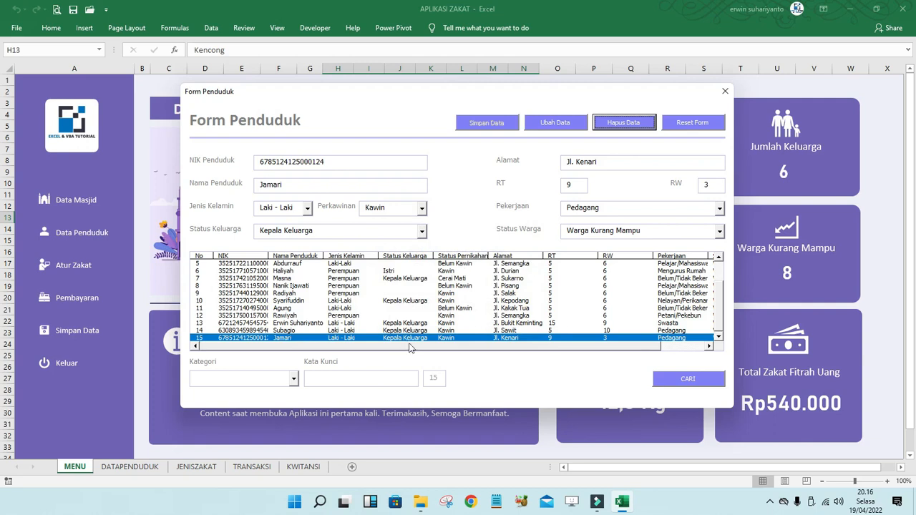
pyautogui.click(696, 125)
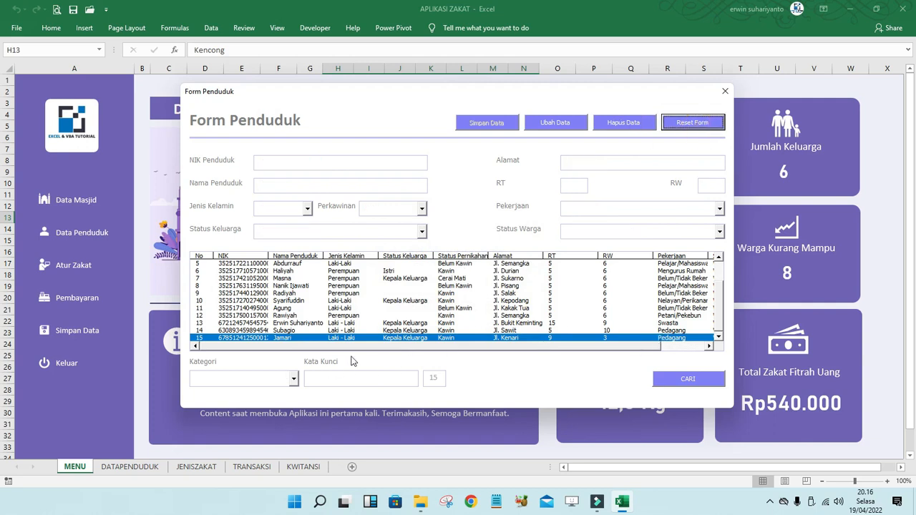
pyautogui.click(293, 379)
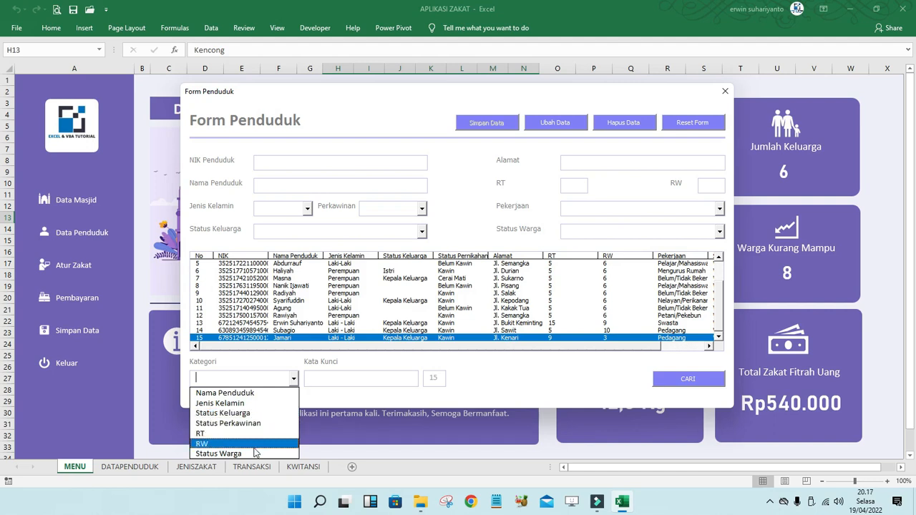
# - Search the resident list for Kategori RT with keyword 9
pyautogui.click(214, 435)
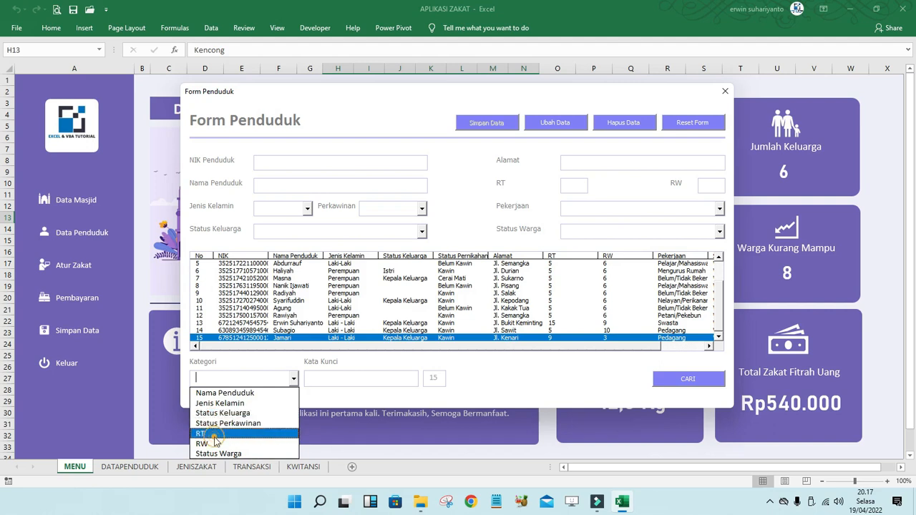
pyautogui.click(352, 380)
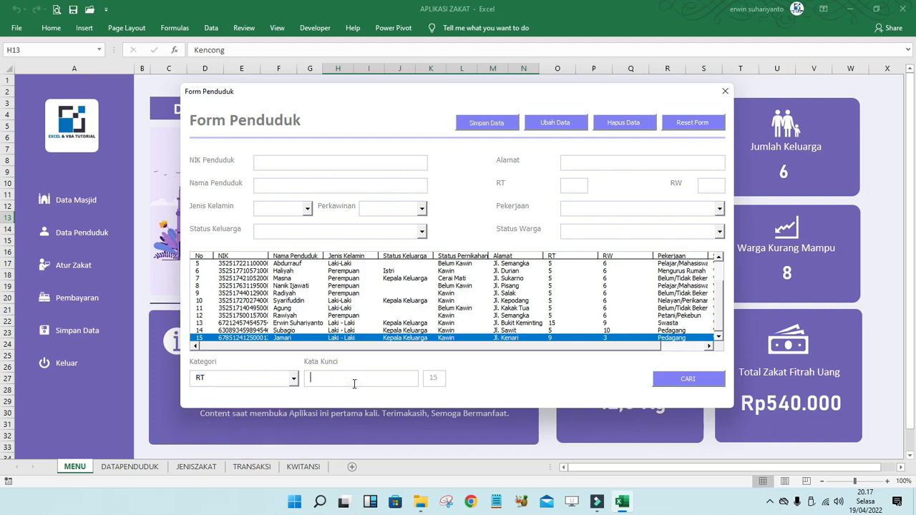
pyautogui.write('9')
pyautogui.click(690, 380)
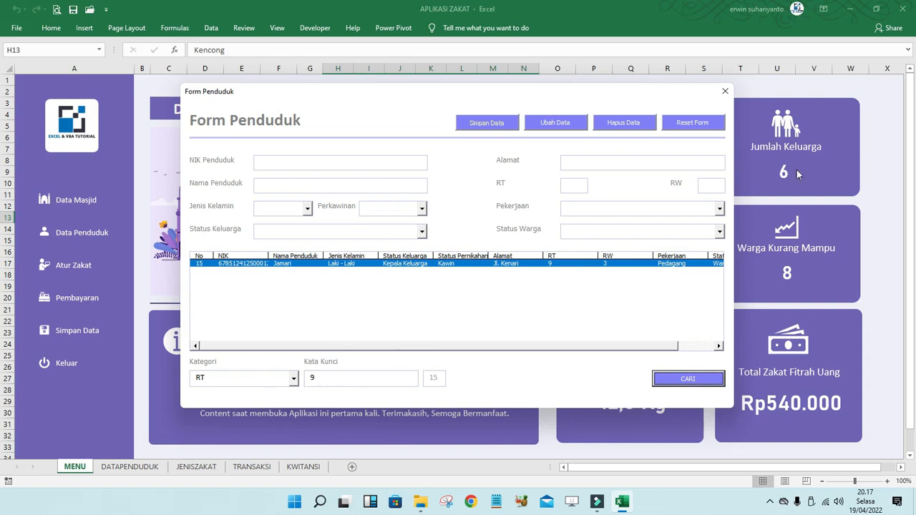
# - Reset the form to restore the full list, select rows 10 and 8, and reset again
pyautogui.click(705, 124)
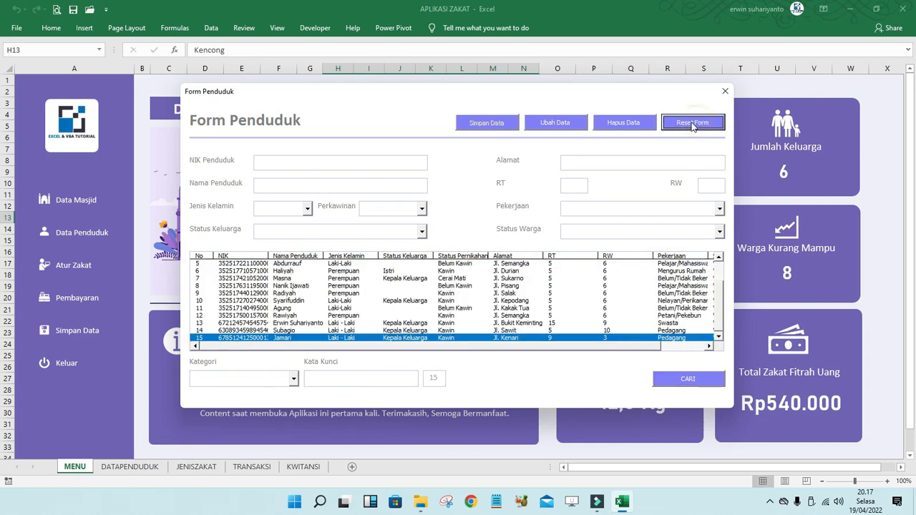
pyautogui.click(535, 301)
pyautogui.click(558, 286)
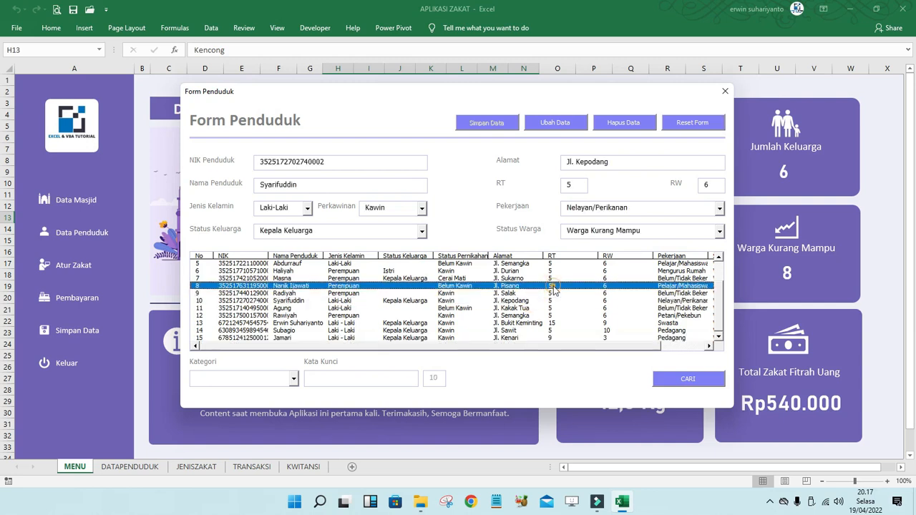
pyautogui.click(695, 123)
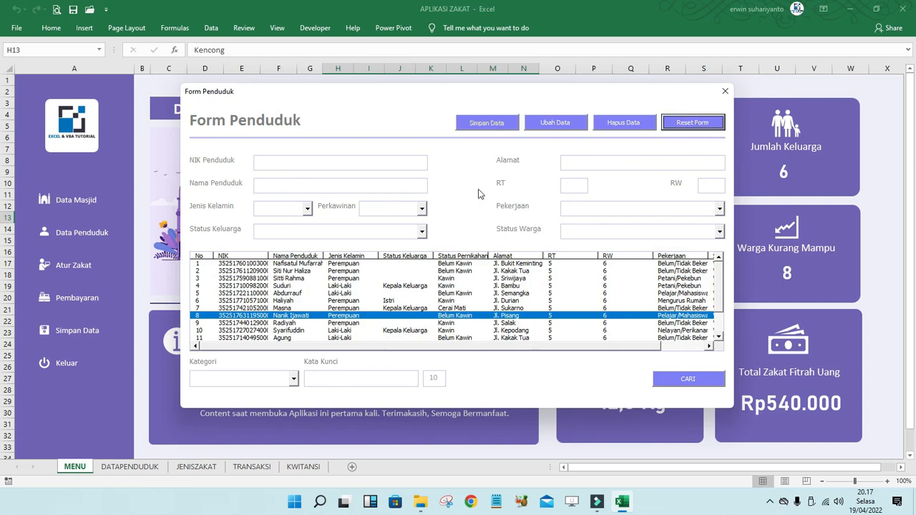
# - Close Form Penduduk, open Form Sumbangan, and browse its entries and item type choices
pyautogui.click(725, 93)
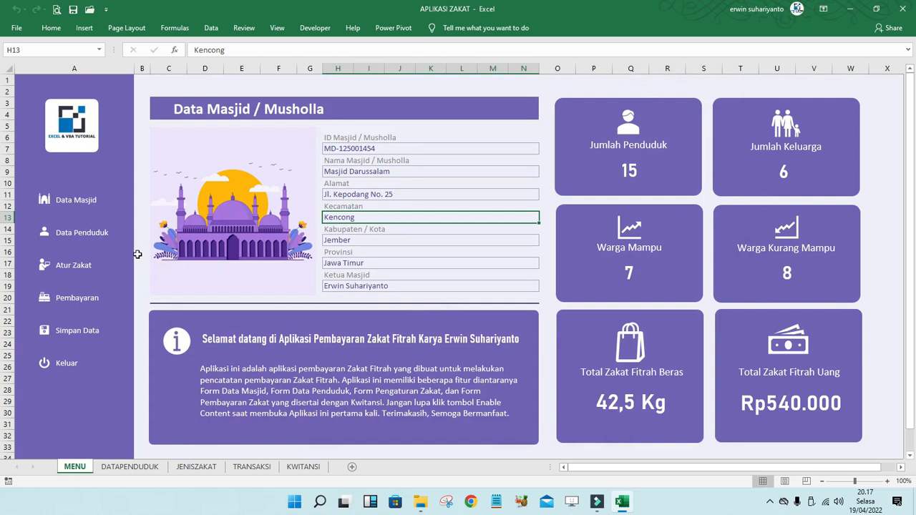
pyautogui.click(83, 267)
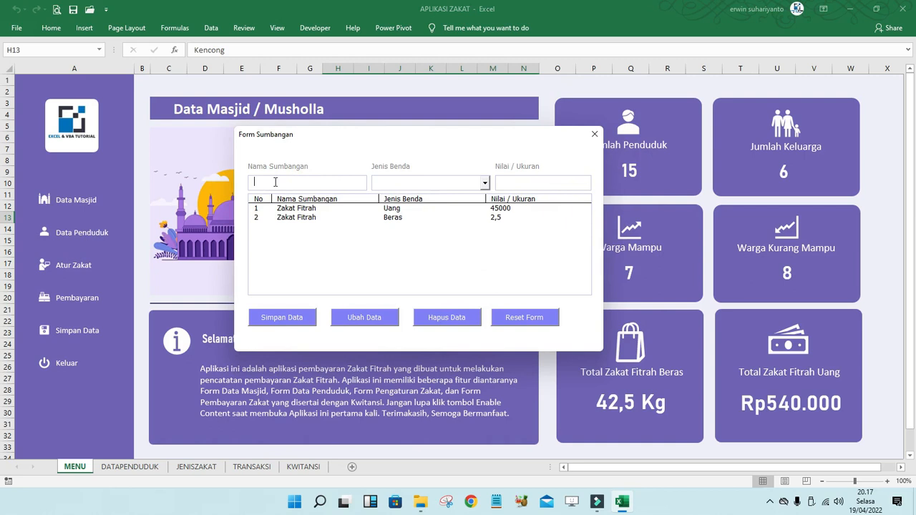
pyautogui.click(337, 184)
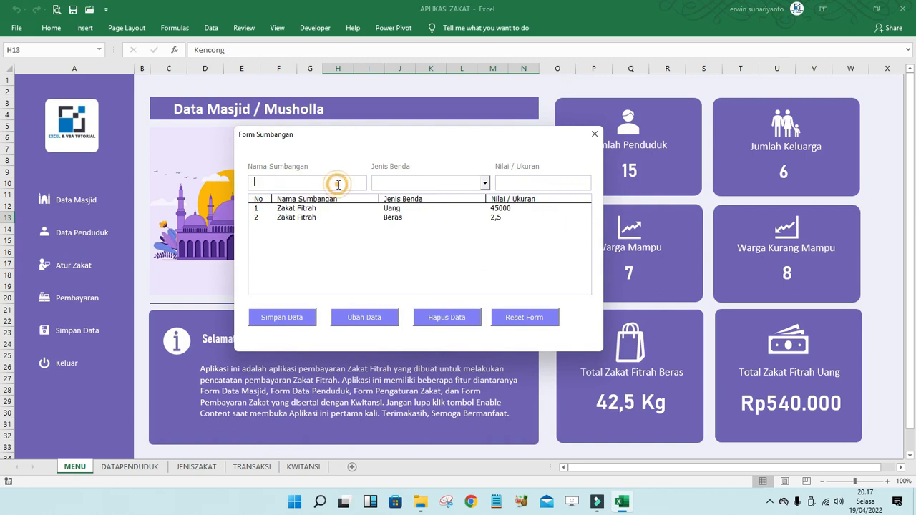
pyautogui.click(294, 209)
pyautogui.click(485, 183)
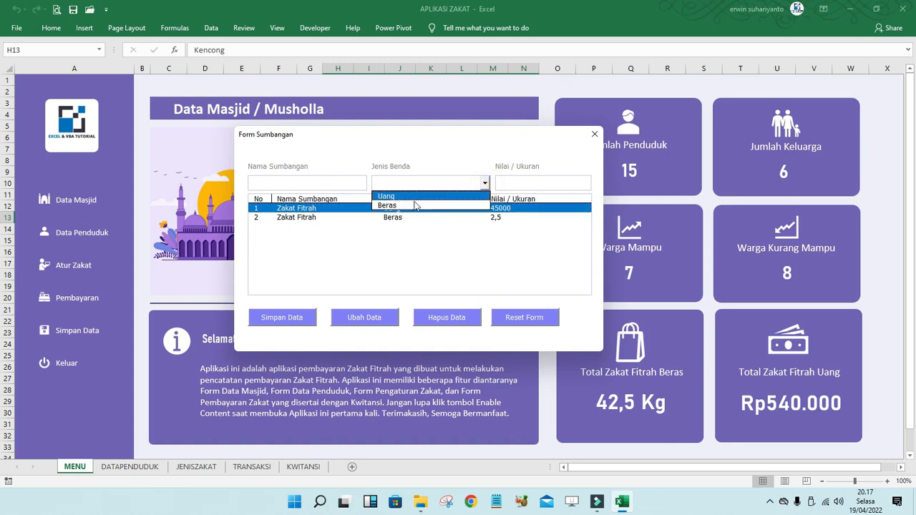
pyautogui.click(525, 180)
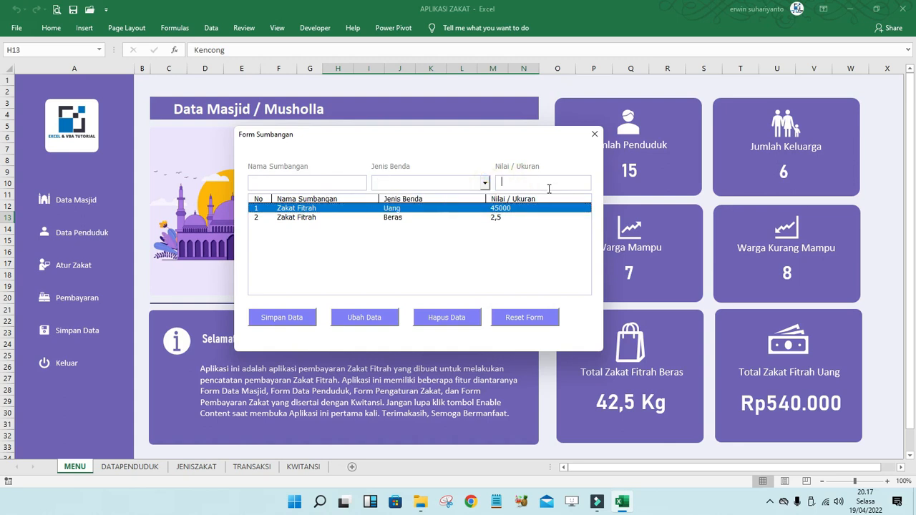
# - Load entry 2 (Zakat Fitrah, Beras, 2,5) and request its deletion
pyautogui.click(290, 220)
pyautogui.doubleClick(319, 220)
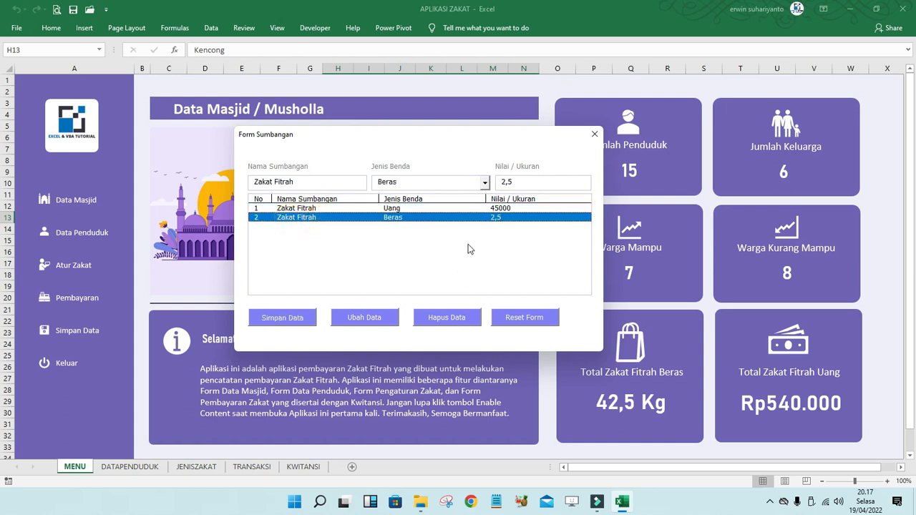
pyautogui.click(448, 319)
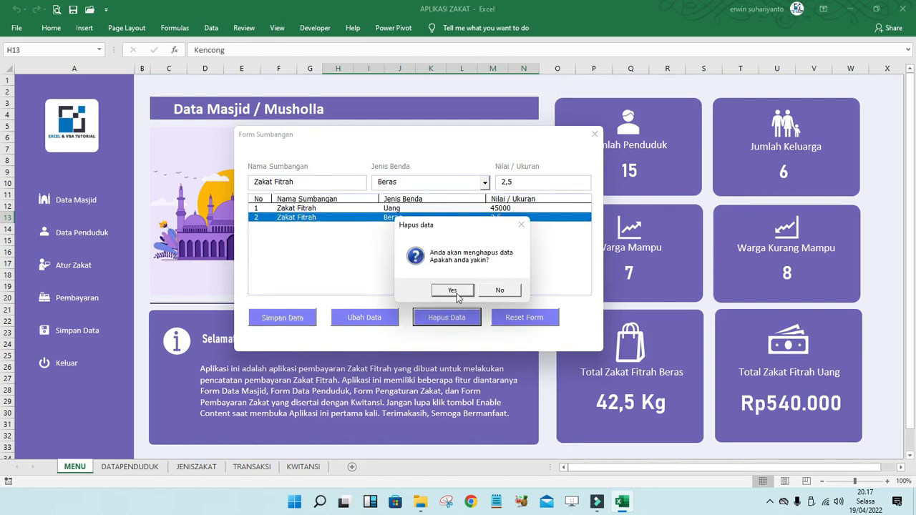
# - Confirm the deletion, re-enter Zakat Fitrah, Beras, 2,5 in the fields, then reset the form
pyautogui.click(458, 294)
pyautogui.click(301, 182)
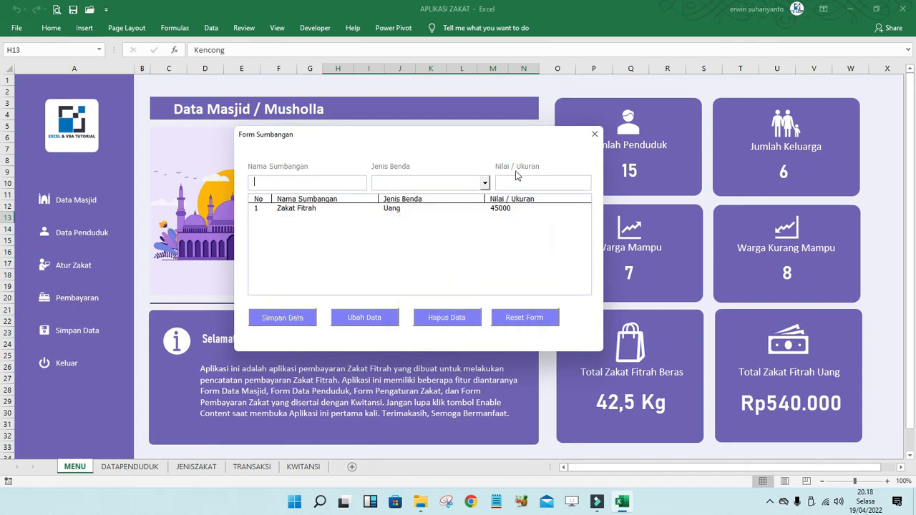
pyautogui.write('Zakat Fitrah')
pyautogui.click(485, 183)
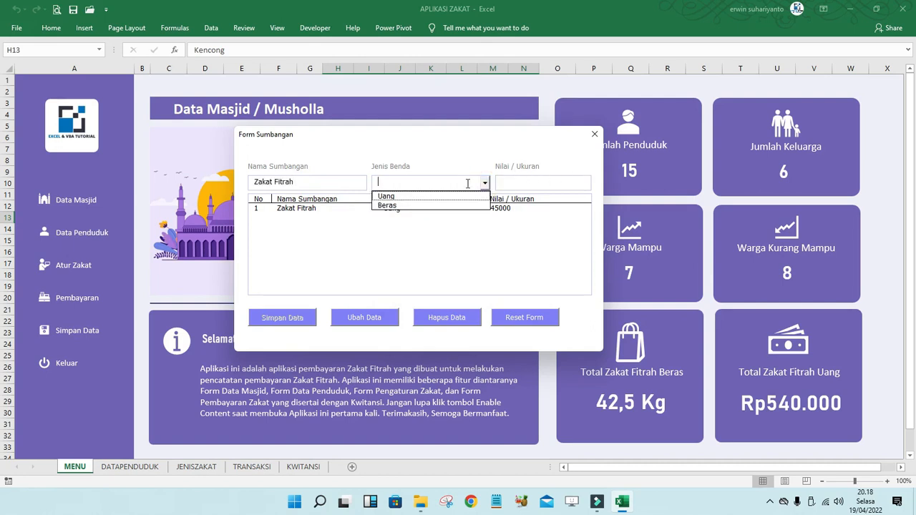
pyautogui.click(389, 206)
pyautogui.click(523, 183)
pyautogui.write('2.5')
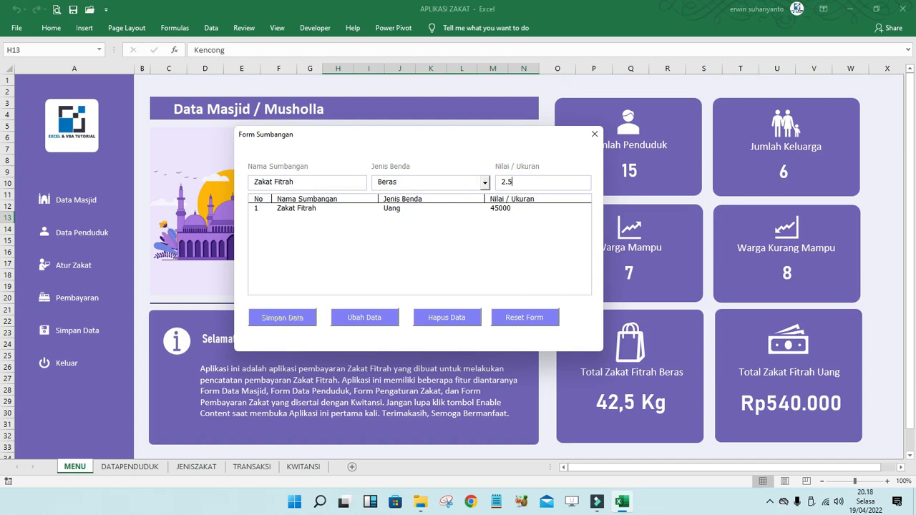
pyautogui.press('BackSpace')
pyautogui.press('BackSpace')
pyautogui.write(',5')
pyautogui.click(534, 319)
# - Reopen Form Sumbangan and save a Zakat Fitrah entry, type Beras, value 2.5, as row 2
pyautogui.click(594, 133)
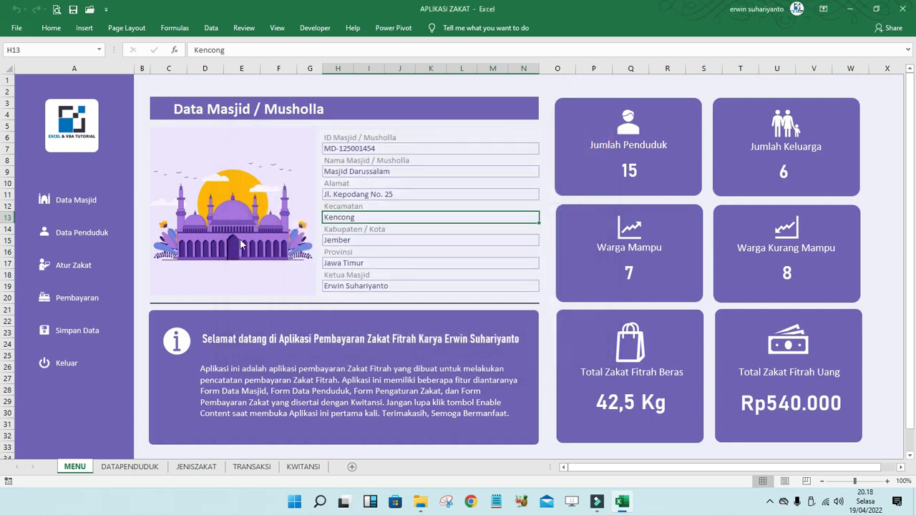
pyautogui.click(75, 264)
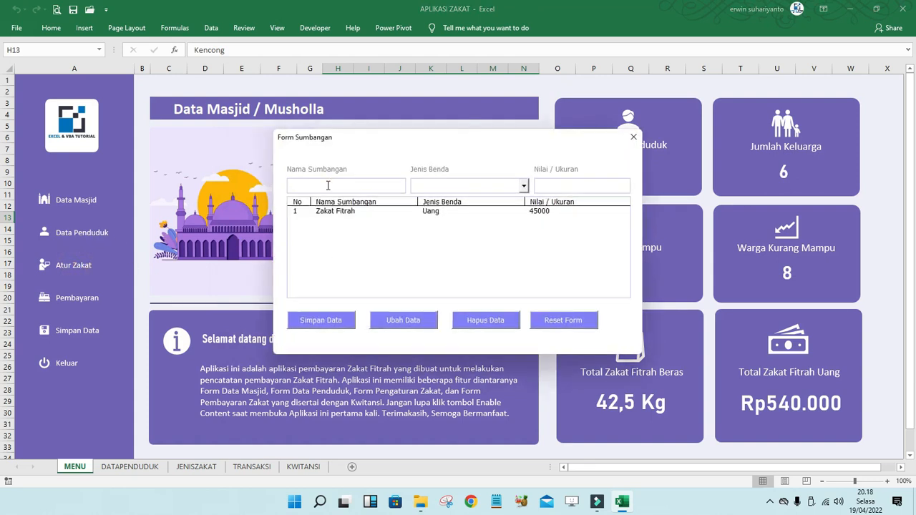
pyautogui.write('Zakat Fitrah')
pyautogui.click(524, 185)
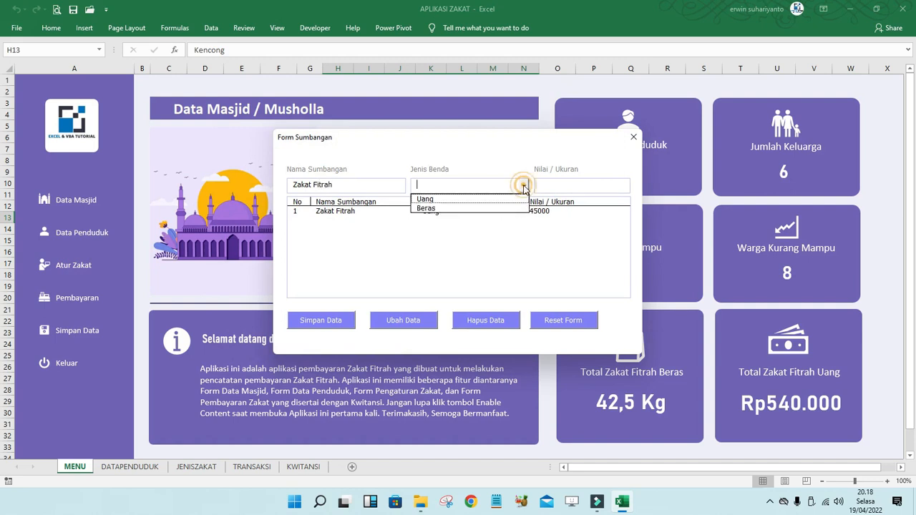
pyautogui.click(454, 209)
pyautogui.click(564, 188)
pyautogui.write('2.5')
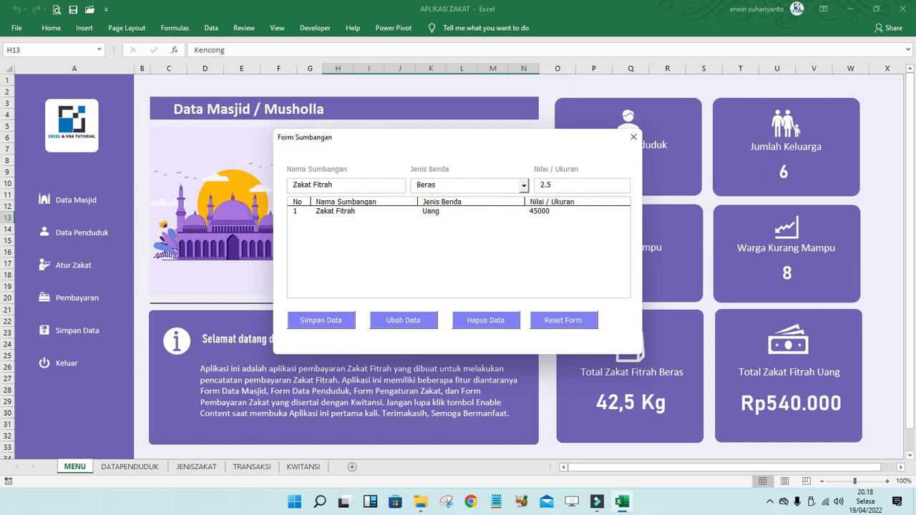
pyautogui.click(341, 323)
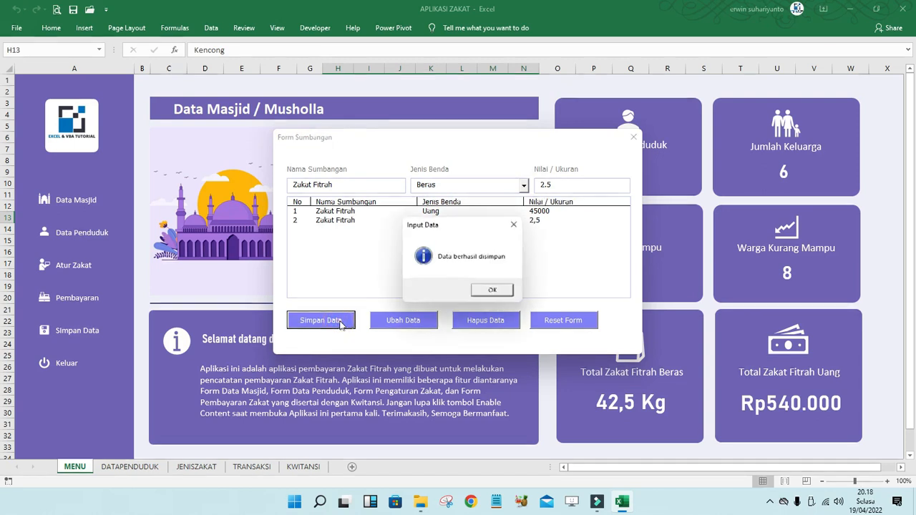
pyautogui.click(493, 291)
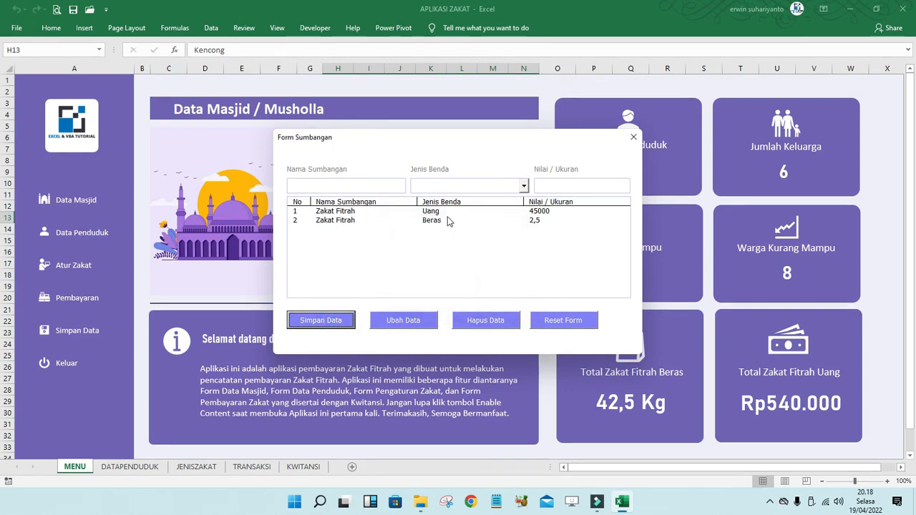
pyautogui.click(448, 221)
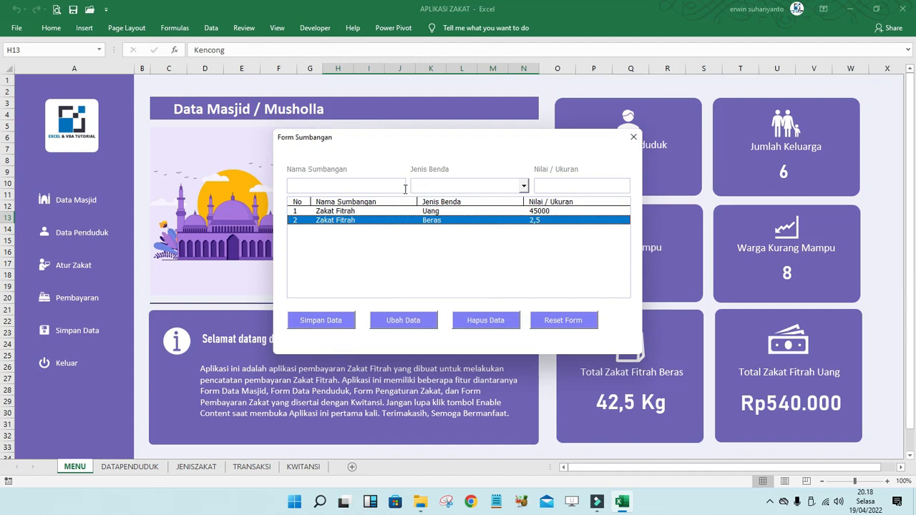
pyautogui.moveTo(366, 144); pyautogui.dragTo(304, 141)
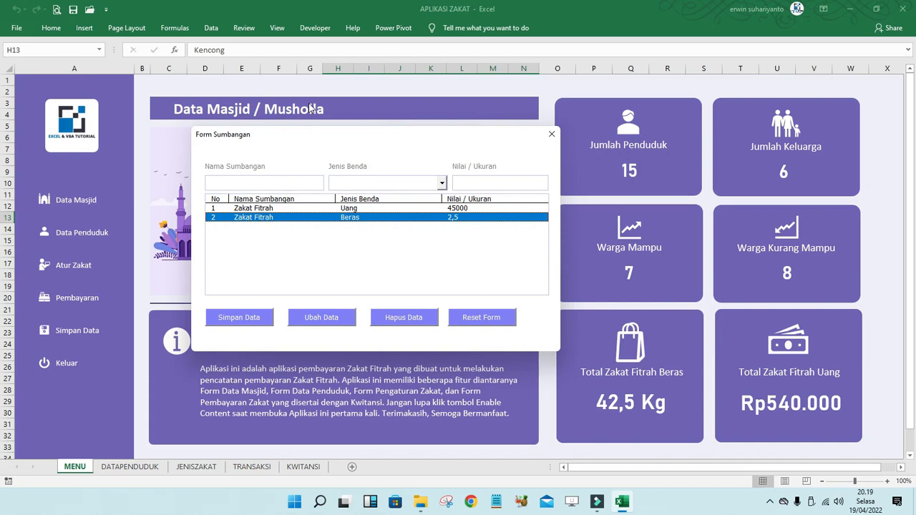
# - Save an Infaq donation, type Uang, value 0, as row 3, then close Form Sumbangan
pyautogui.click(279, 183)
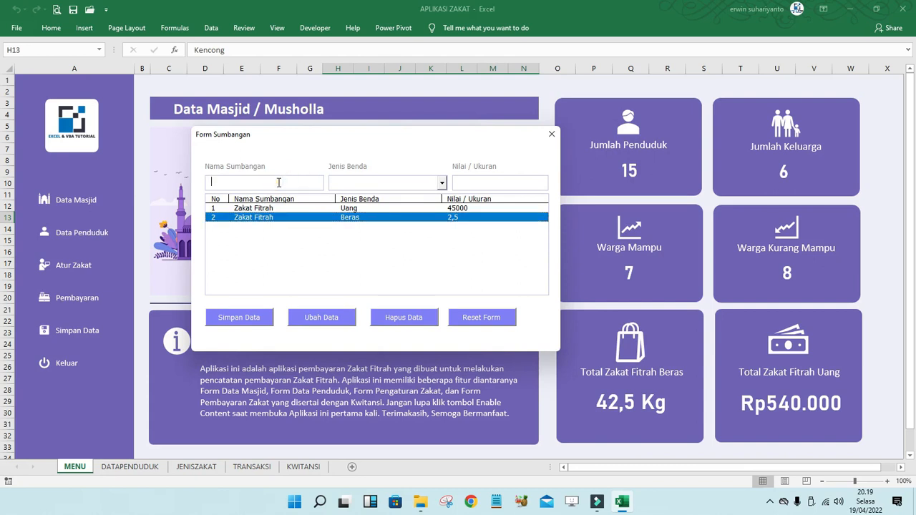
pyautogui.write('Infaq')
pyautogui.click(442, 183)
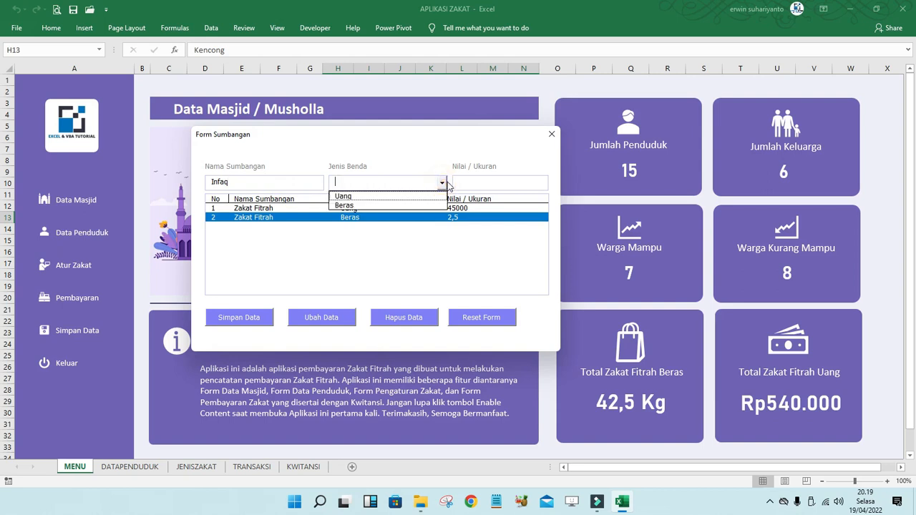
pyautogui.click(350, 197)
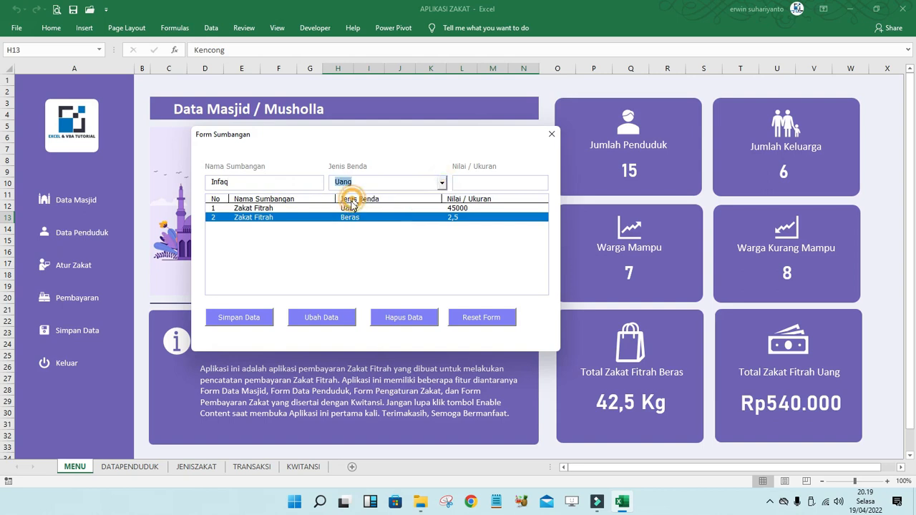
pyautogui.click(500, 184)
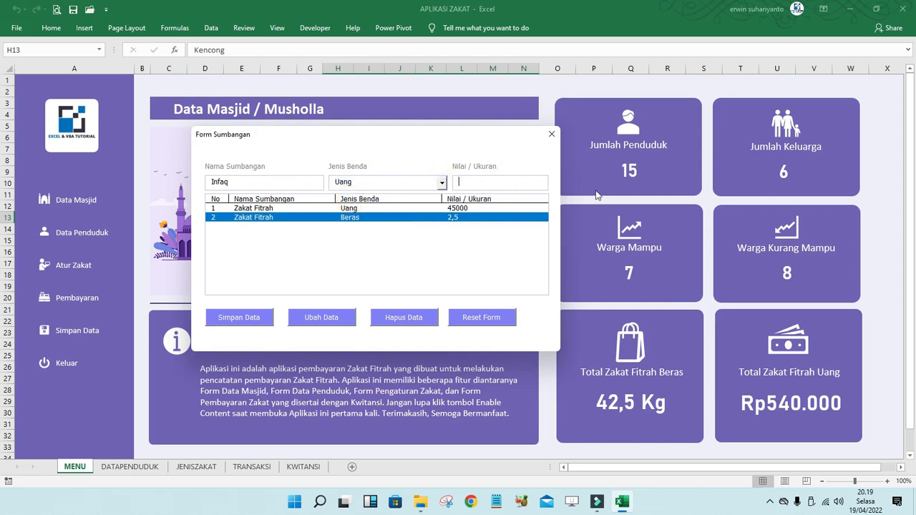
pyautogui.write('0')
pyautogui.click(250, 322)
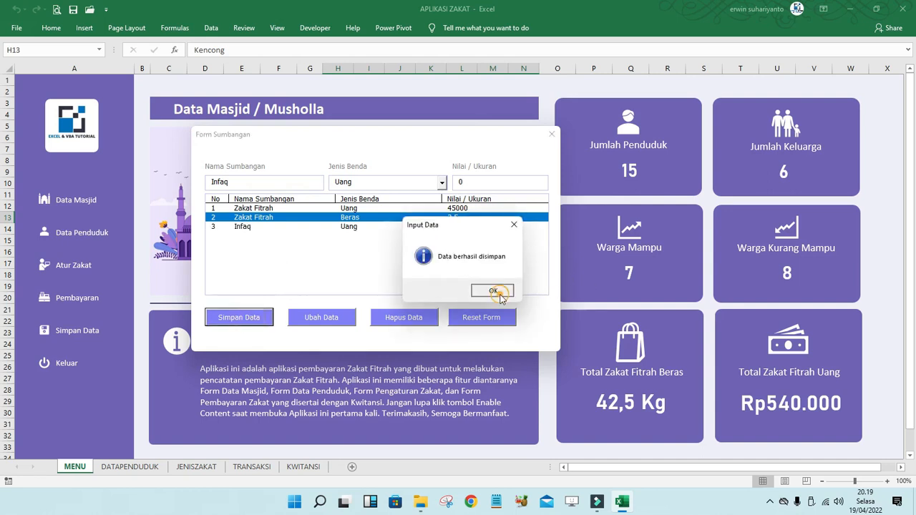
pyautogui.click(502, 294)
pyautogui.click(360, 227)
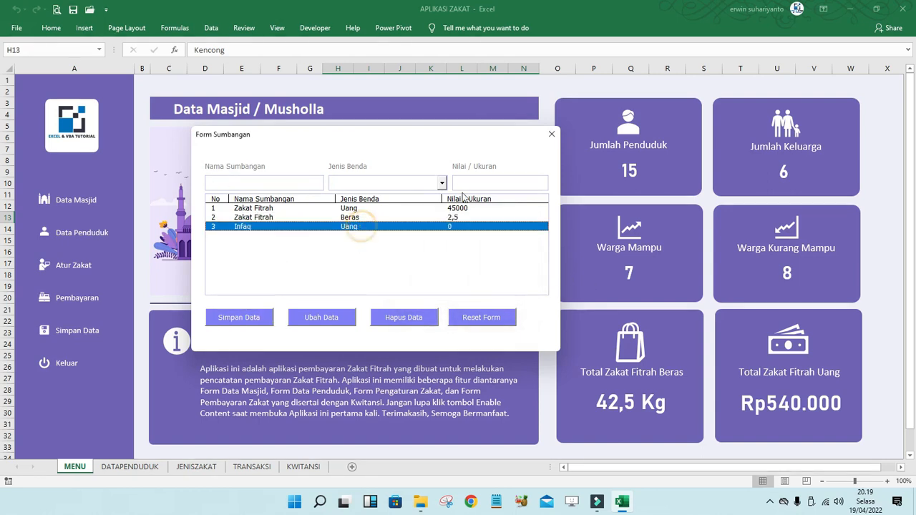
pyautogui.click(552, 138)
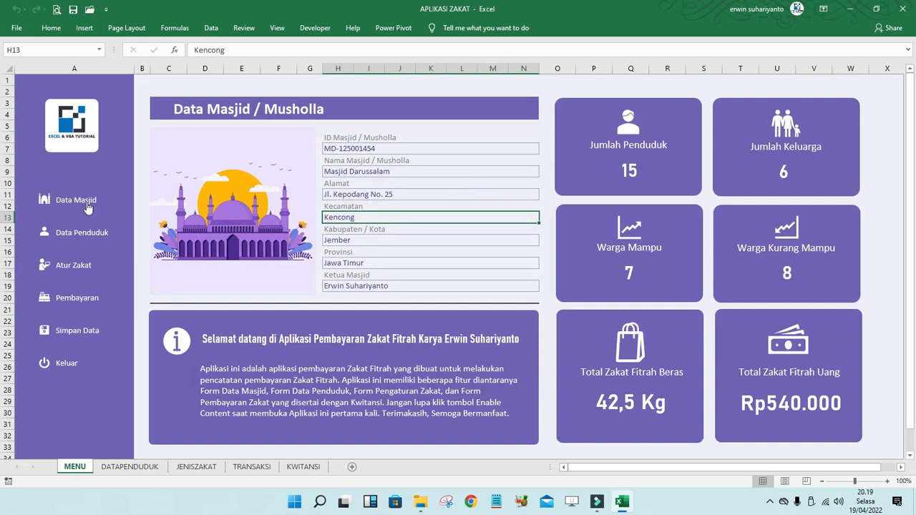
# - Open the Zakat Fitrah payment form, pick a resident's NIK and load their name with Get Data
pyautogui.click(77, 299)
pyautogui.moveTo(358, 94); pyautogui.dragTo(337, 88)
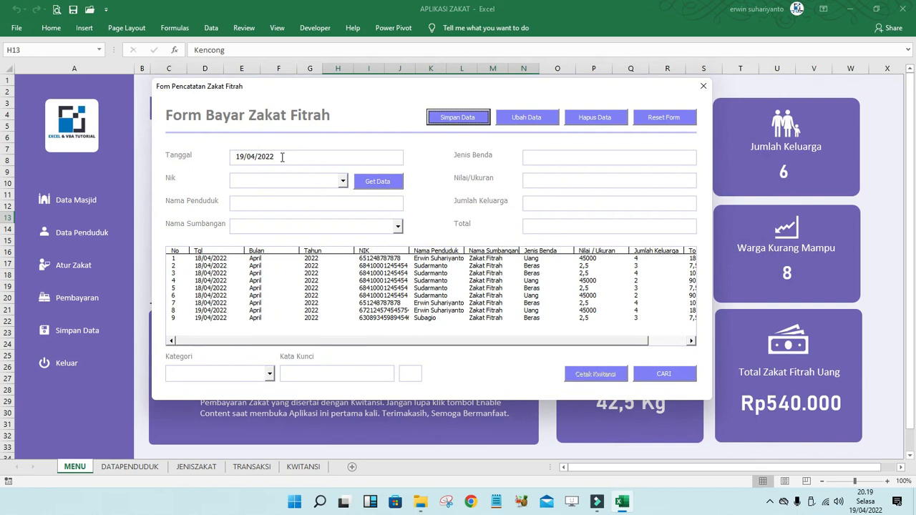
pyautogui.click(342, 181)
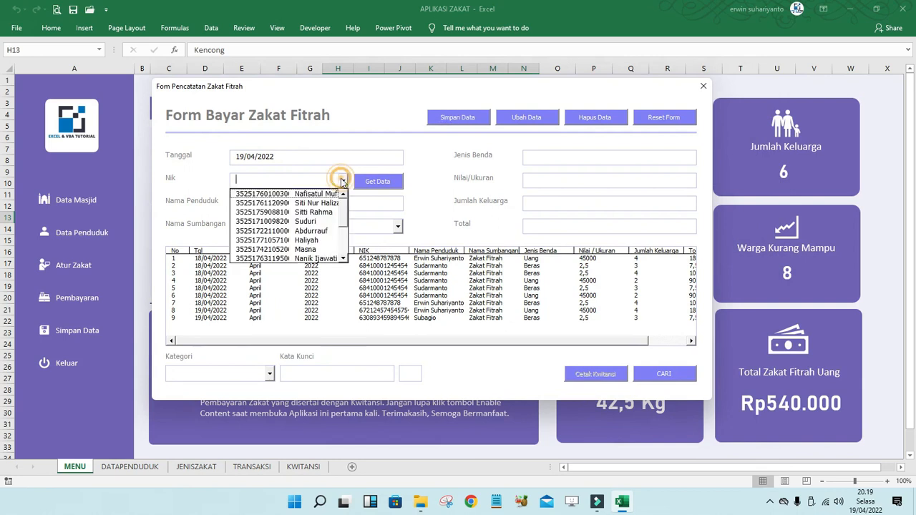
pyautogui.scroll(-3, 346, 215)
pyautogui.scroll(3, 348, 207)
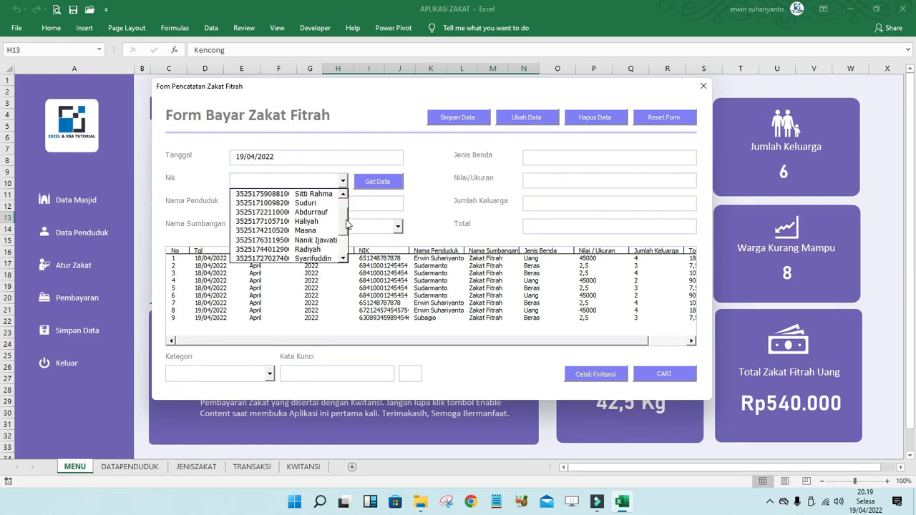
pyautogui.scroll(-3, 347, 218)
pyautogui.scroll(2, 346, 222)
pyautogui.scroll(2, 346, 218)
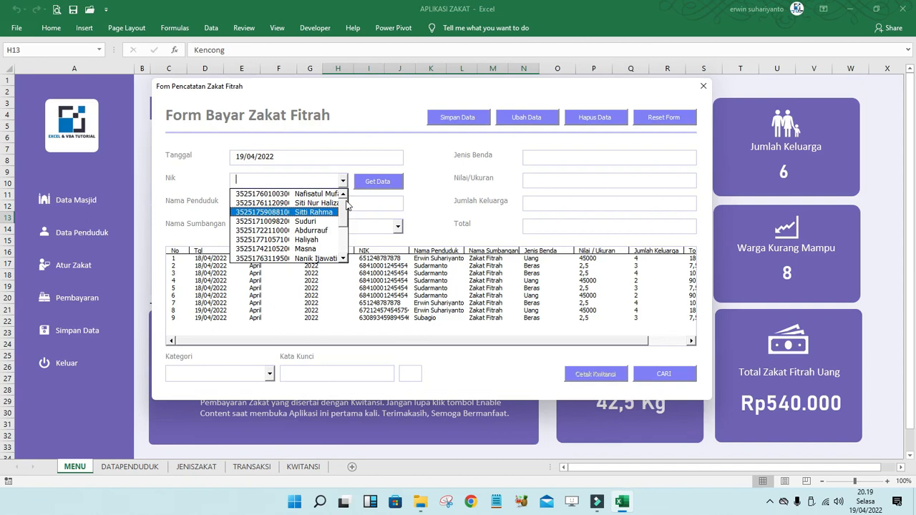
pyautogui.moveTo(342, 207); pyautogui.dragTo(340, 247)
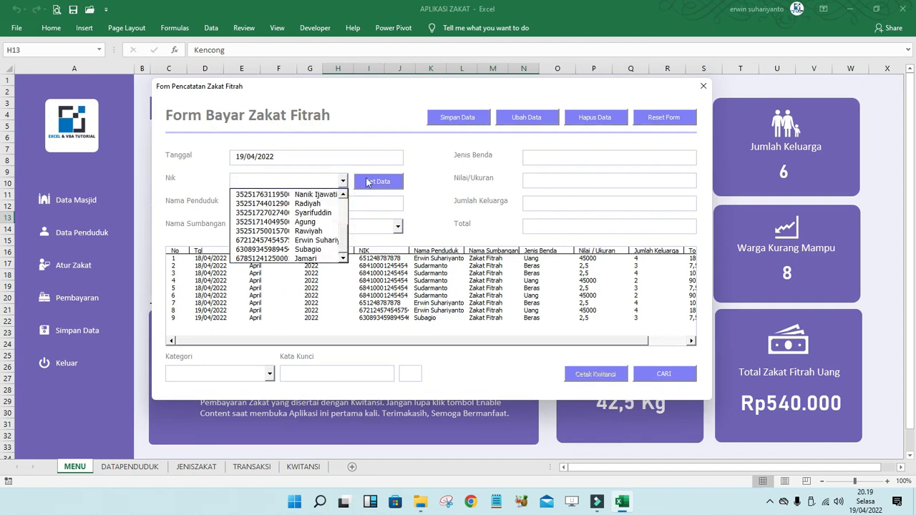
pyautogui.click(374, 189)
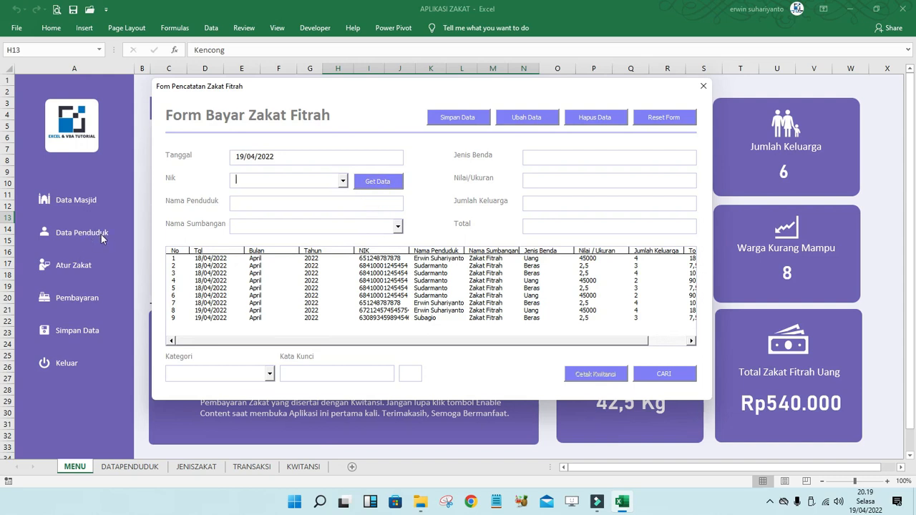
pyautogui.click(343, 181)
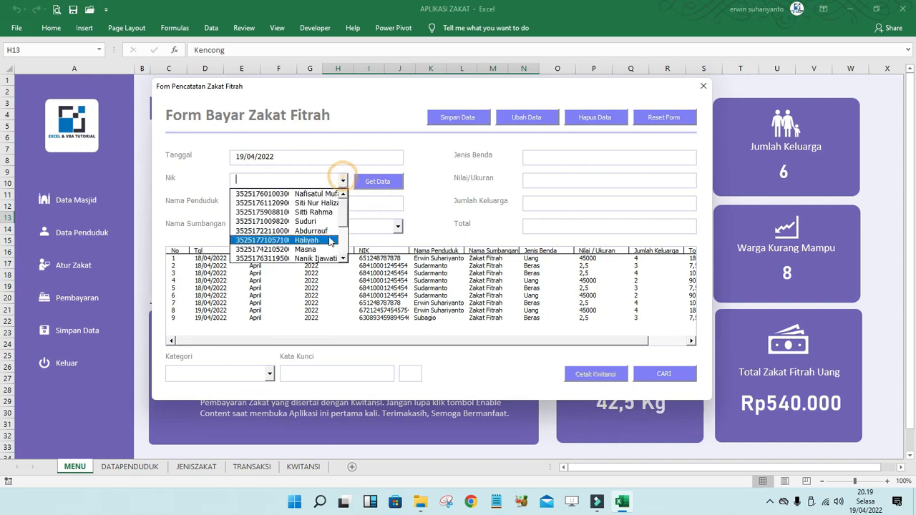
pyautogui.moveTo(346, 206); pyautogui.dragTo(341, 248)
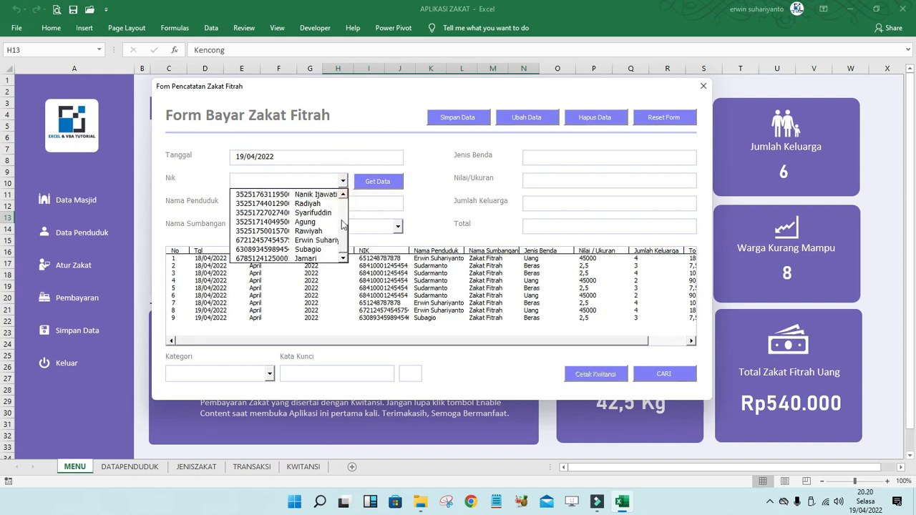
pyautogui.click(299, 257)
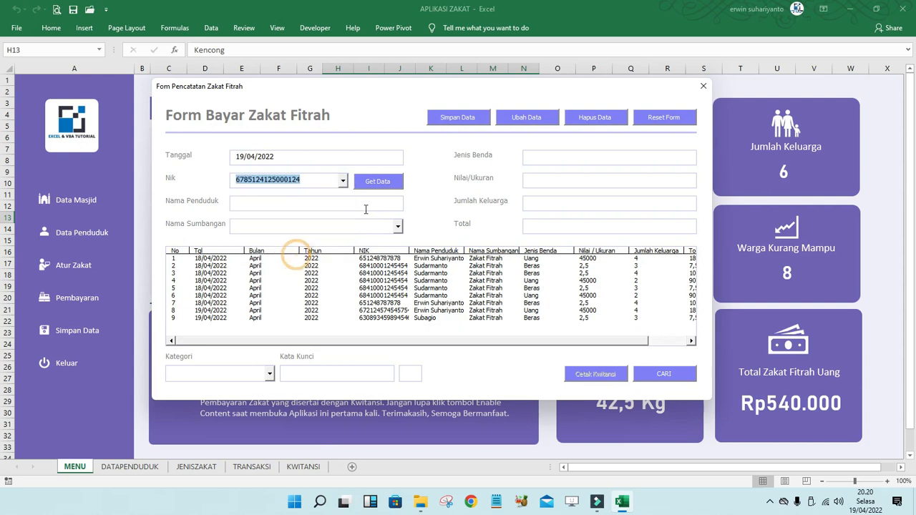
pyautogui.click(383, 183)
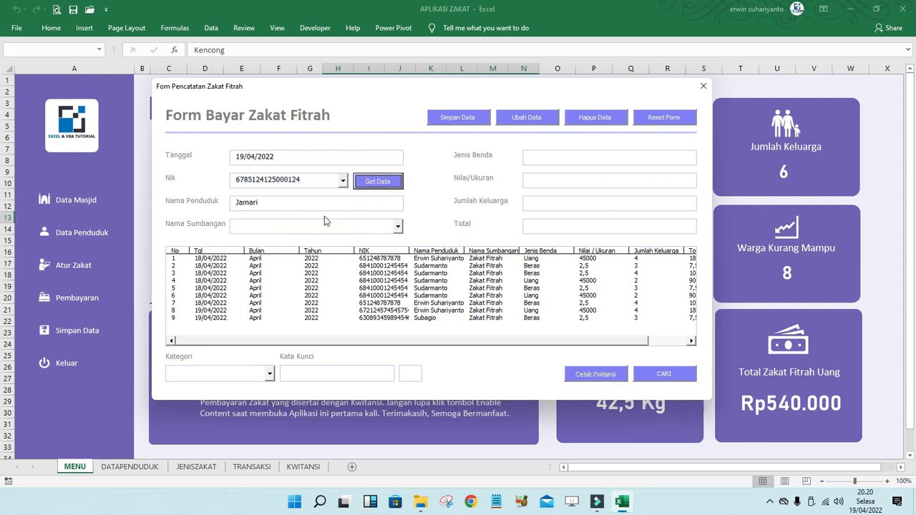
# - Record a Zakat Uang payment for a family of 3 and save it
pyautogui.click(423, 230)
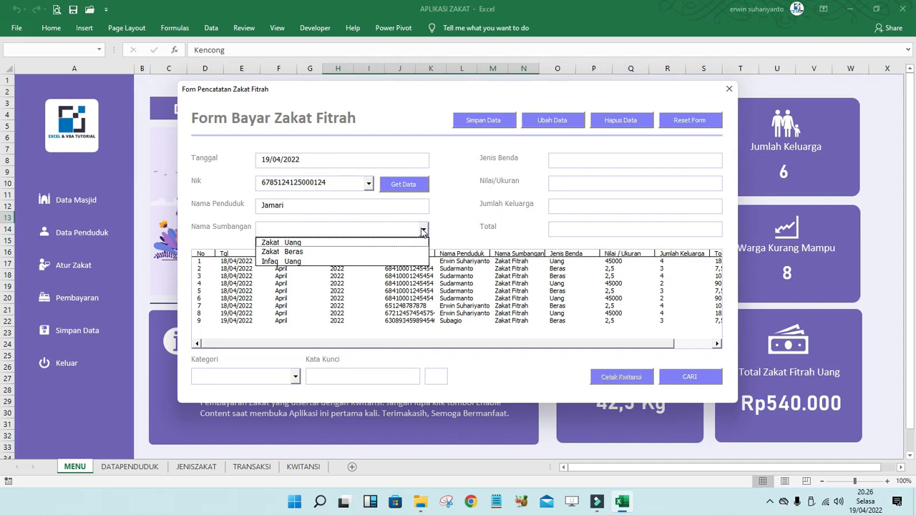
pyautogui.click(318, 242)
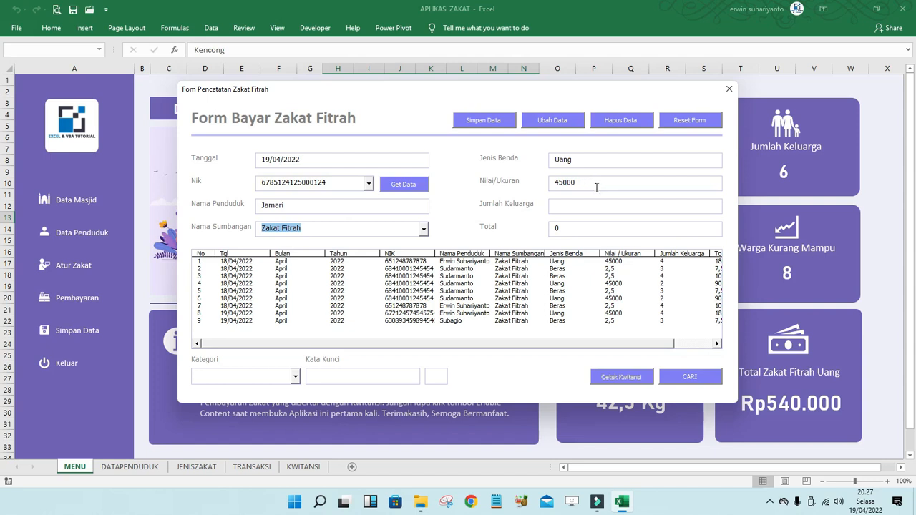
pyautogui.click(564, 201)
pyautogui.write('3')
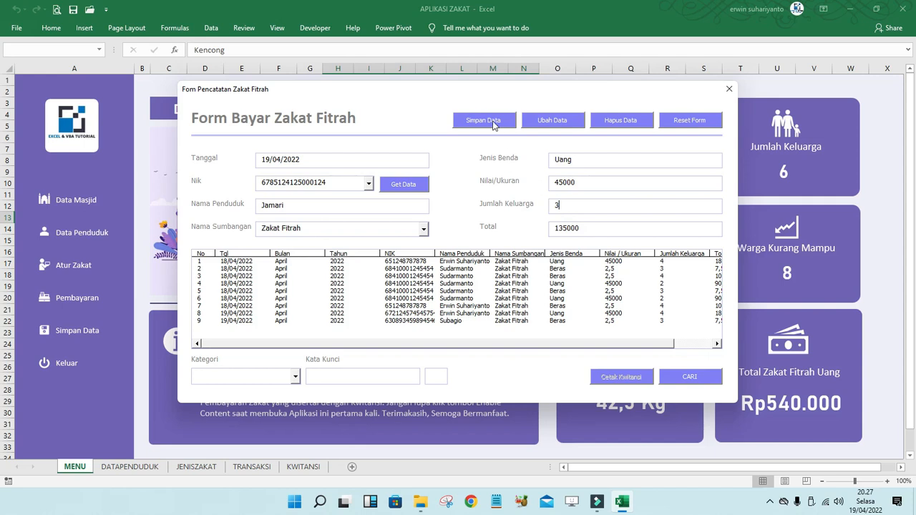
pyautogui.moveTo(510, 91); pyautogui.dragTo(394, 66)
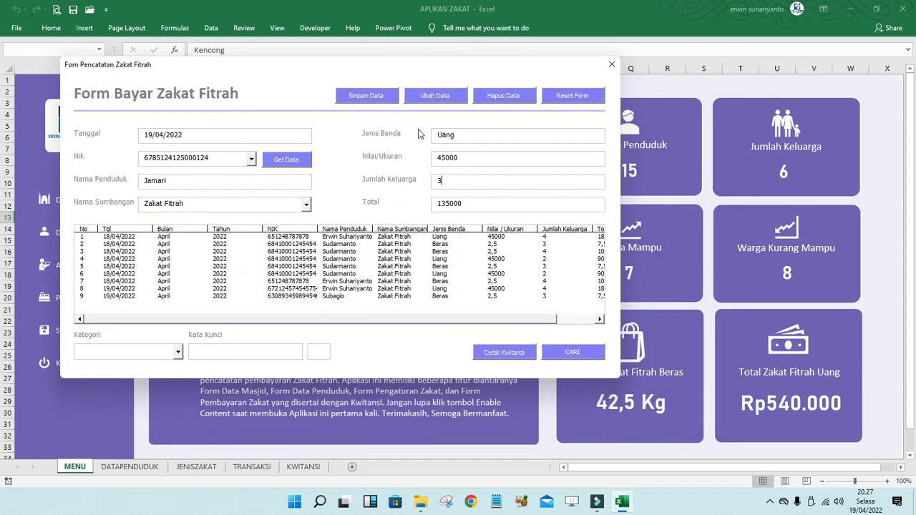
pyautogui.click(373, 95)
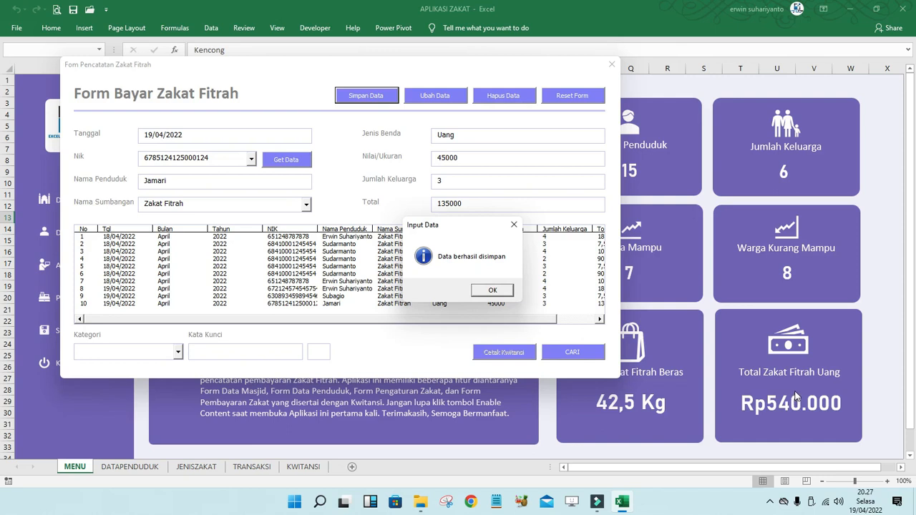
pyautogui.click(493, 289)
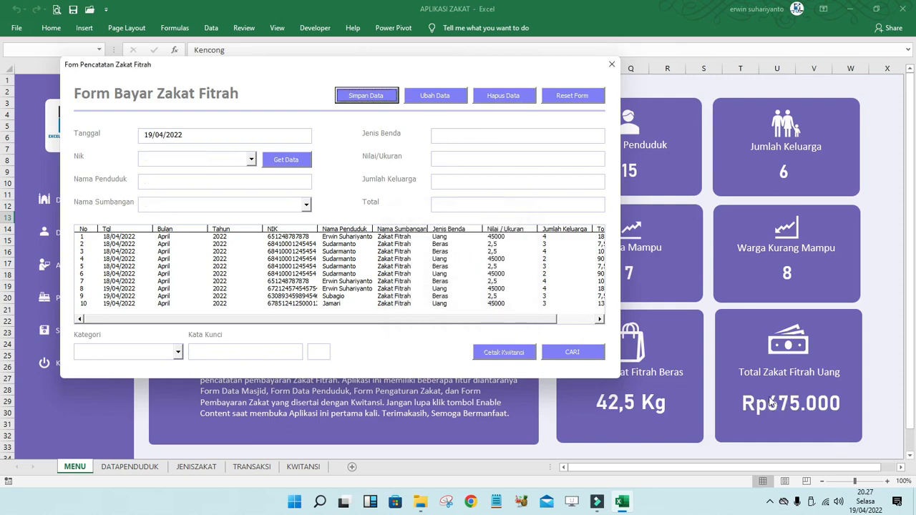
# - Pick another resident's NIK and load their name with Get Data
pyautogui.moveTo(387, 64); pyautogui.dragTo(564, 66)
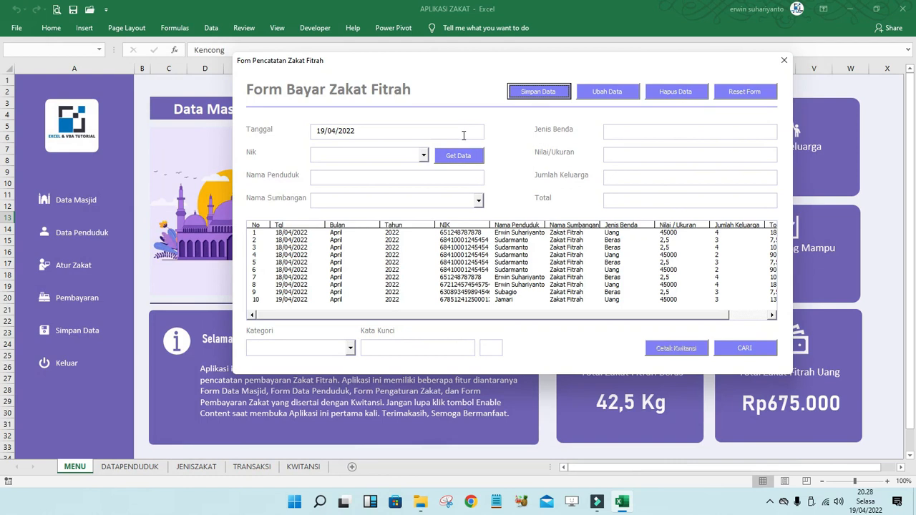
pyautogui.click(424, 154)
pyautogui.moveTo(424, 185); pyautogui.dragTo(422, 224)
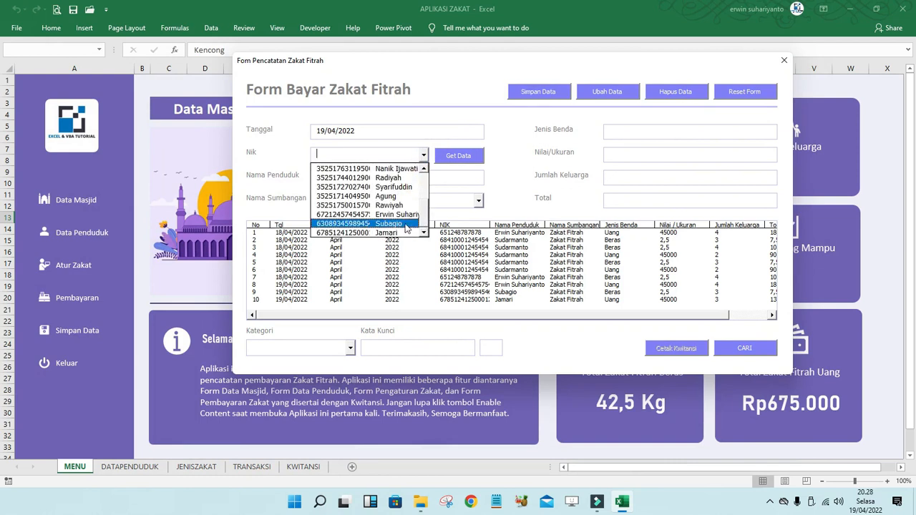
pyautogui.click(393, 223)
pyautogui.click(460, 157)
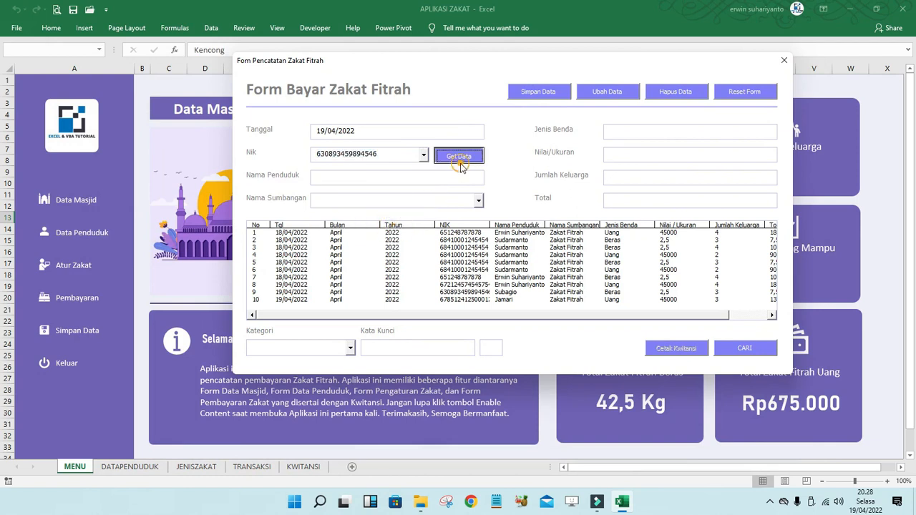
# - Record a Zakat Beras payment for a family of 4 and save it
pyautogui.click(479, 202)
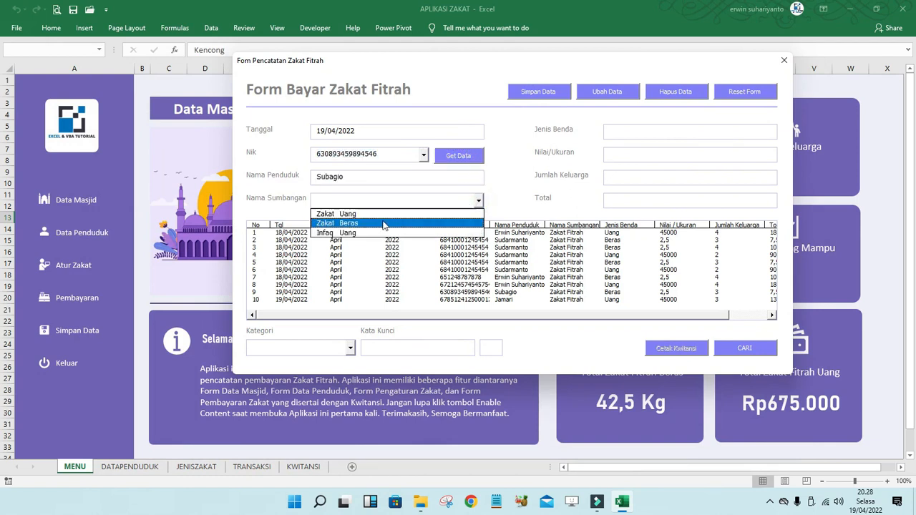
pyautogui.click(355, 225)
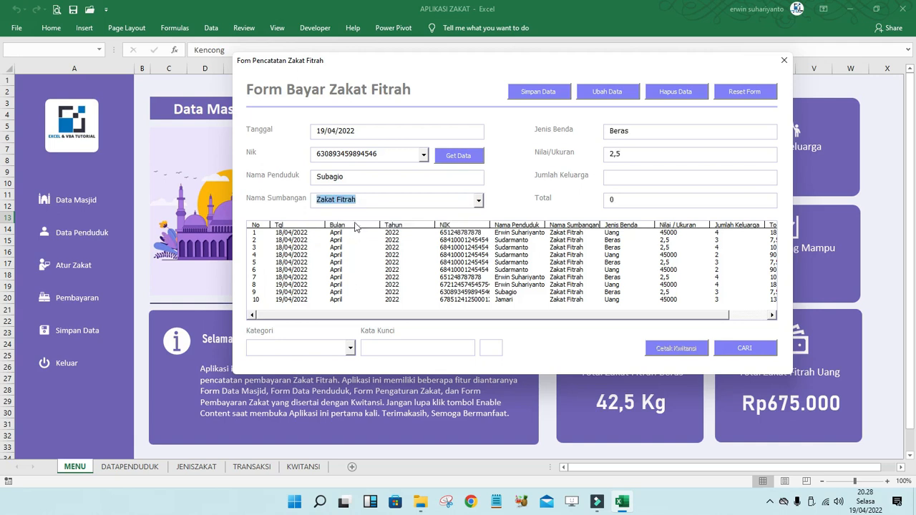
pyautogui.moveTo(596, 61); pyautogui.dragTo(510, 60)
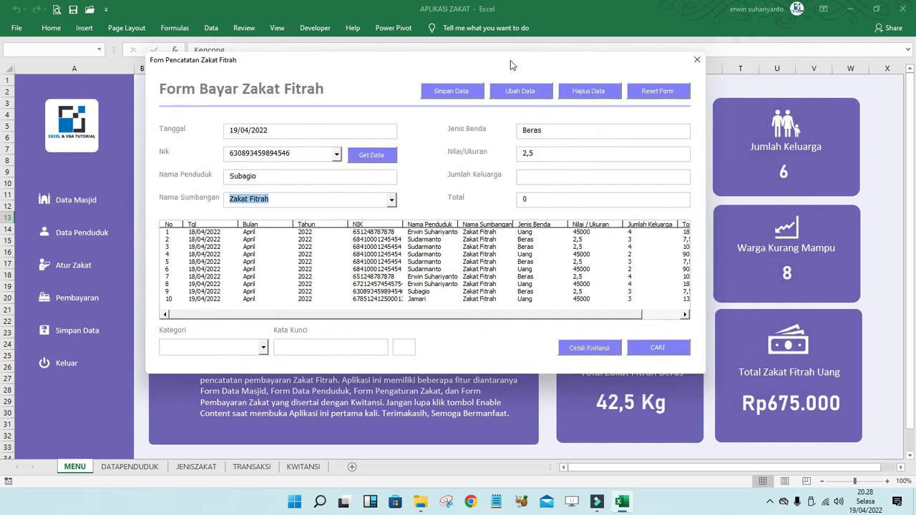
pyautogui.click(546, 176)
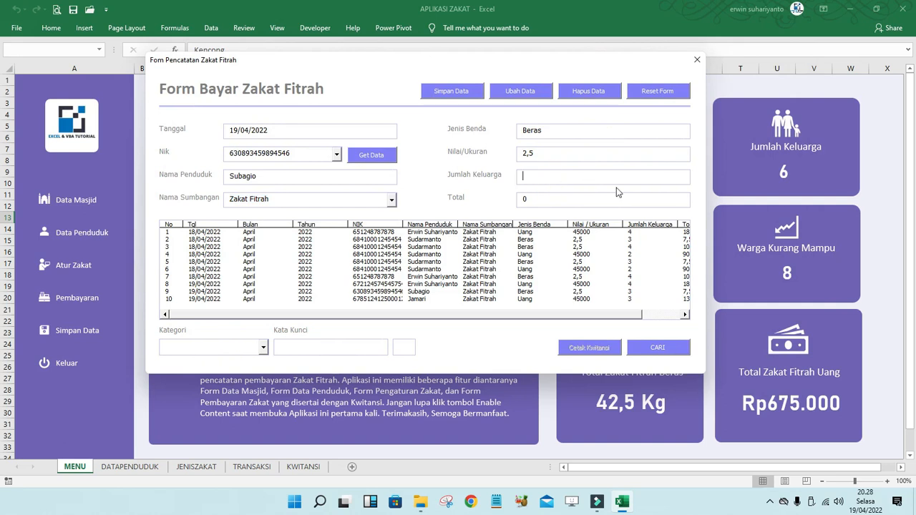
pyautogui.write('4')
pyautogui.click(461, 94)
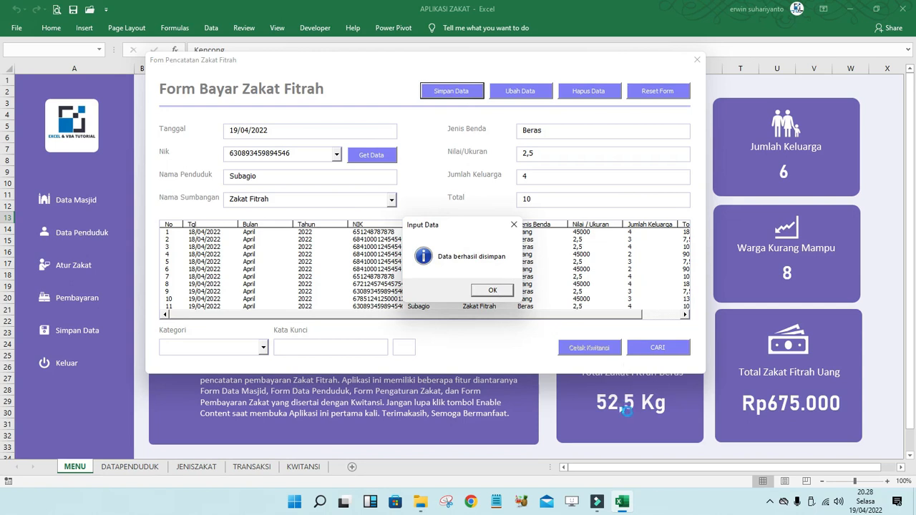
pyautogui.click(494, 292)
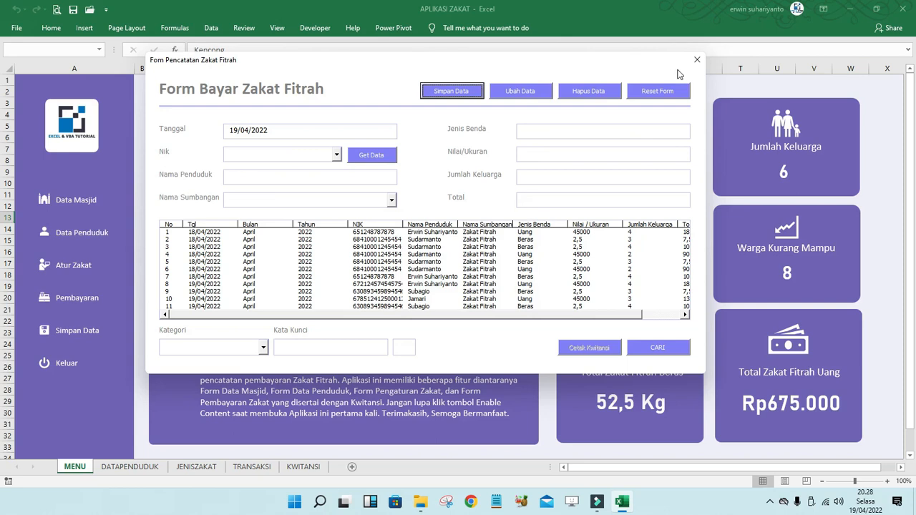
pyautogui.moveTo(680, 61); pyautogui.dragTo(576, 69)
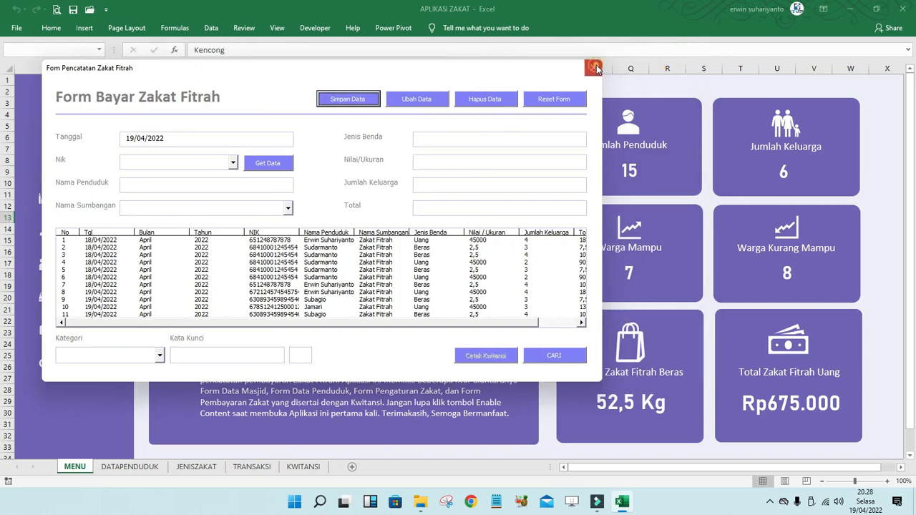
# - Close and reopen the payment form, scrolling its payment list to the right
pyautogui.click(594, 67)
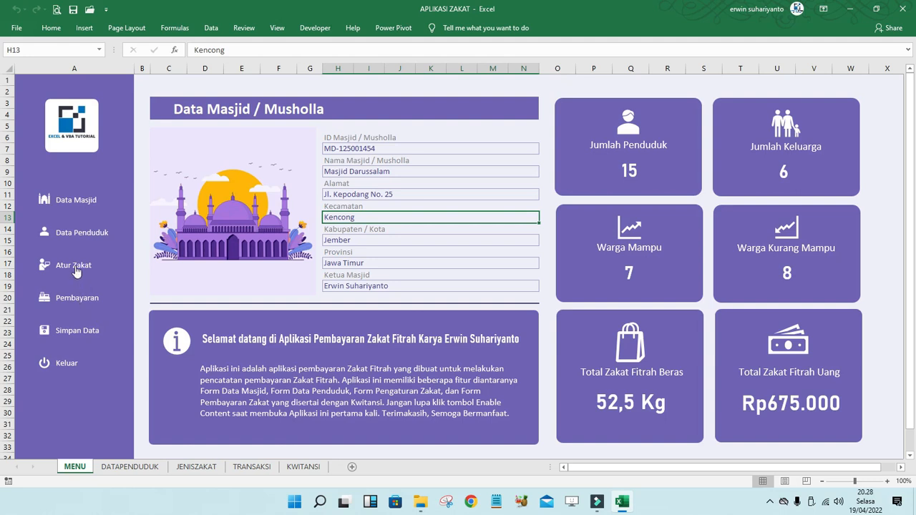
pyautogui.click(76, 298)
pyautogui.click(625, 342)
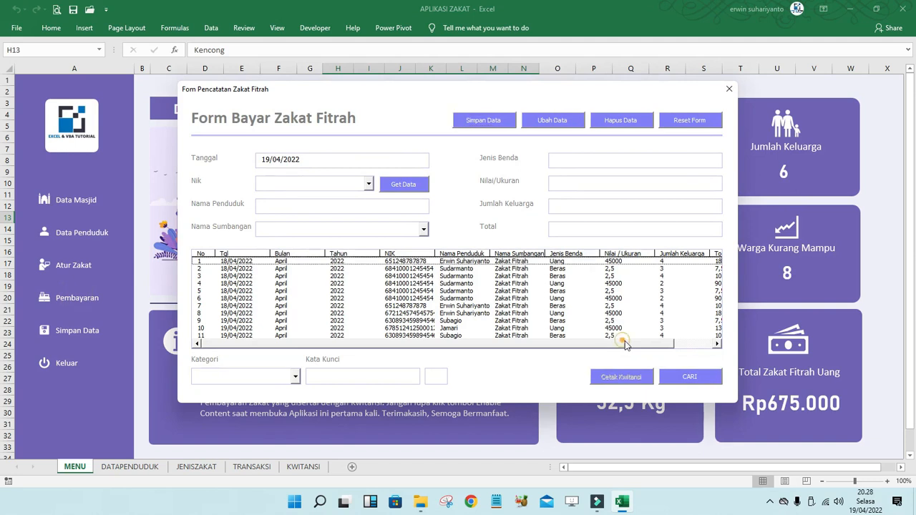
pyautogui.moveTo(625, 342); pyautogui.dragTo(692, 345)
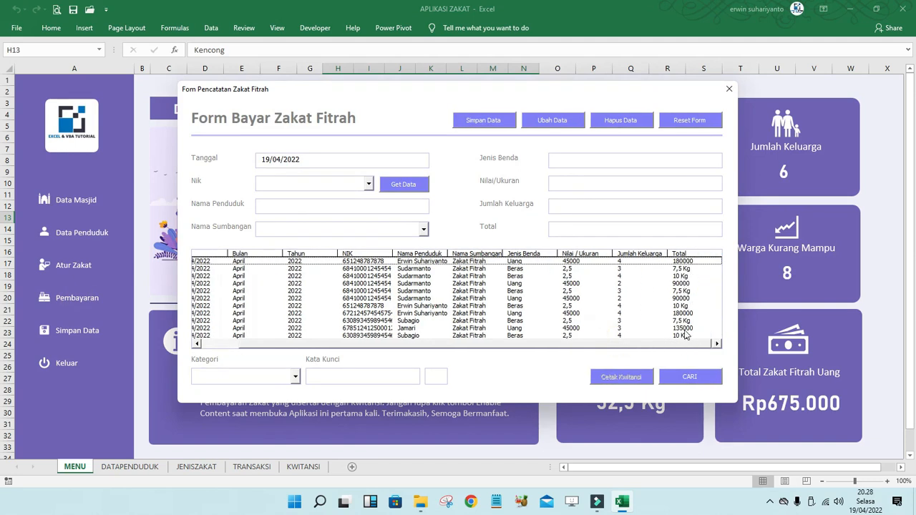
# - Check several saved payment rows, including the newest and the 7,5 Kg rice row, then close the form
pyautogui.click(684, 269)
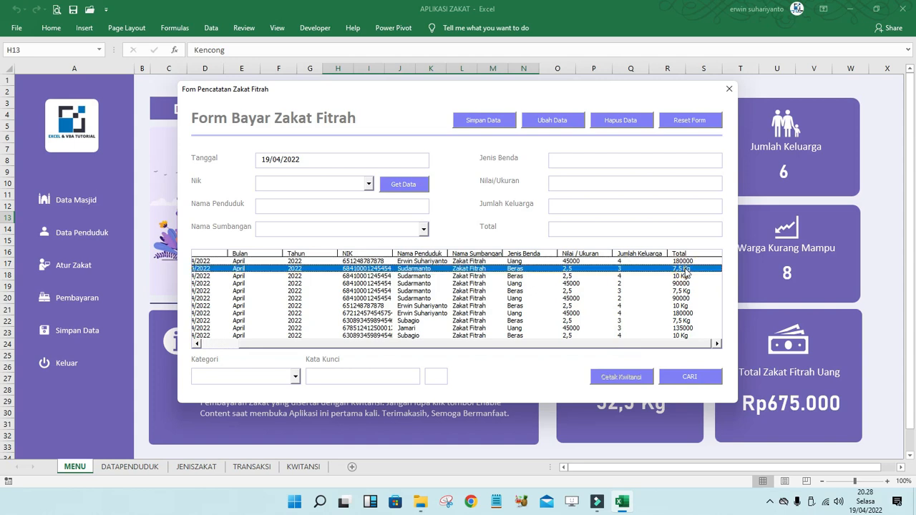
pyautogui.click(682, 291)
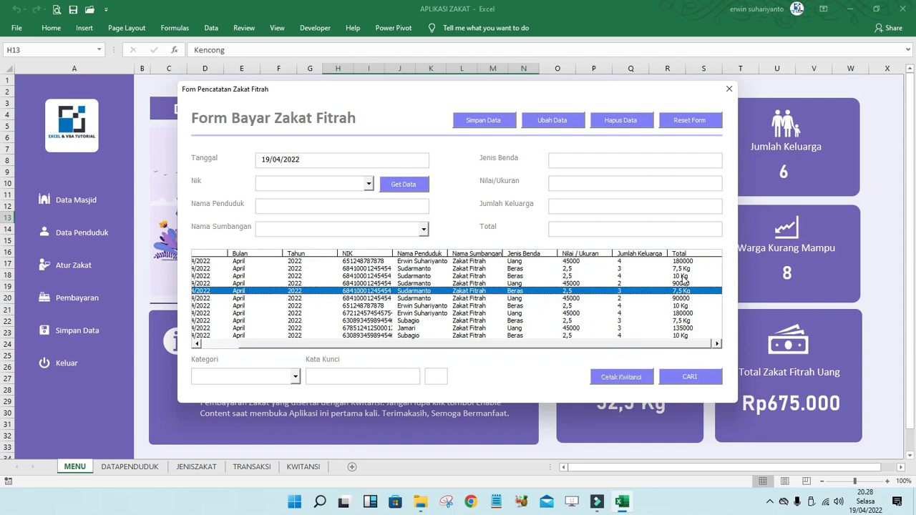
pyautogui.click(683, 277)
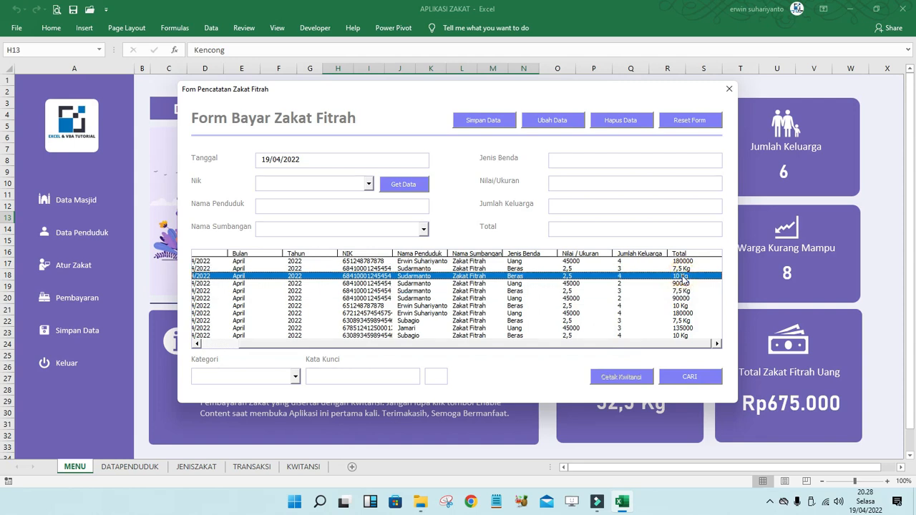
pyautogui.click(687, 306)
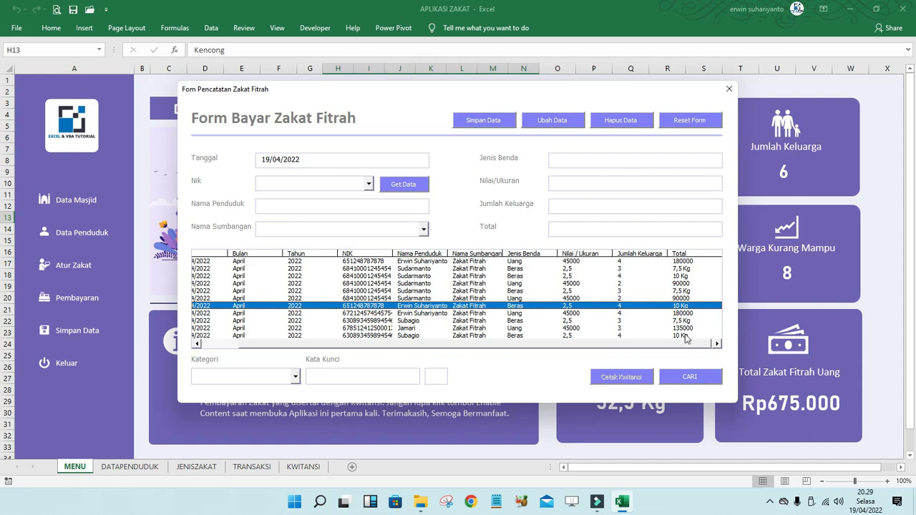
pyautogui.click(686, 335)
pyautogui.moveTo(634, 90); pyautogui.dragTo(639, 38)
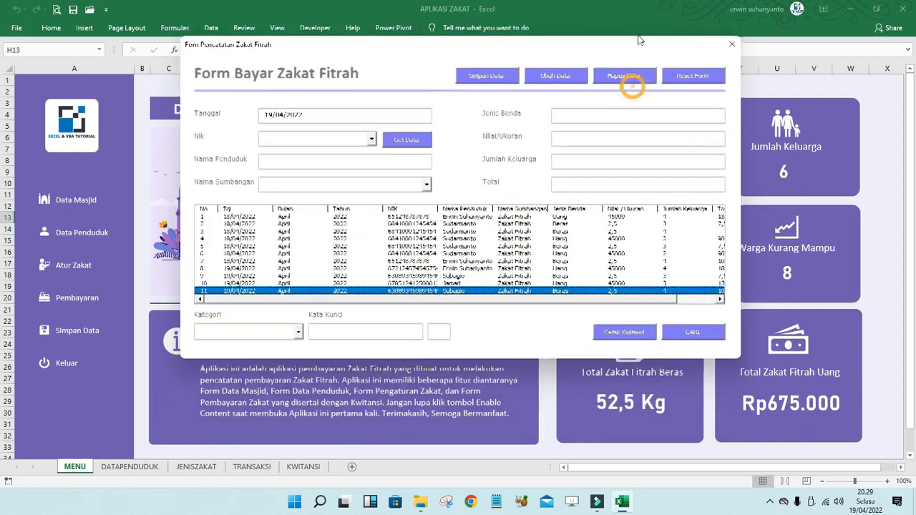
pyautogui.click(661, 288)
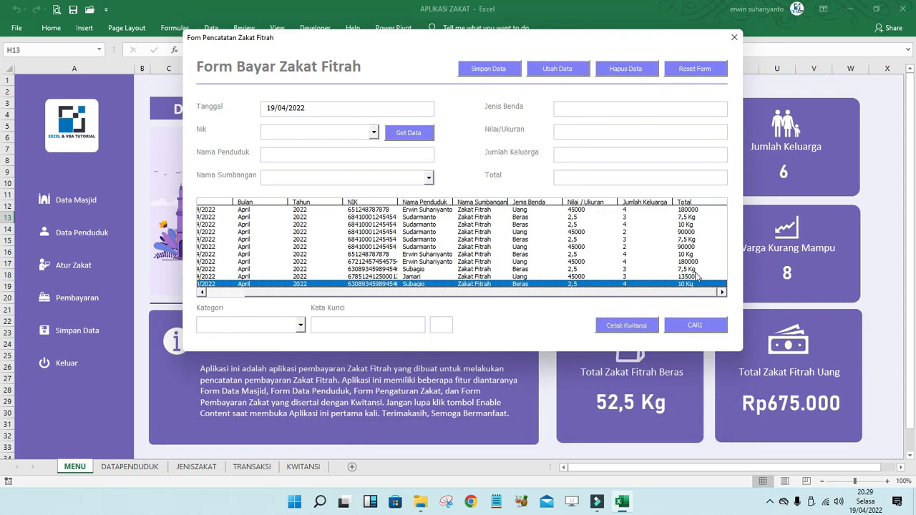
pyautogui.click(691, 270)
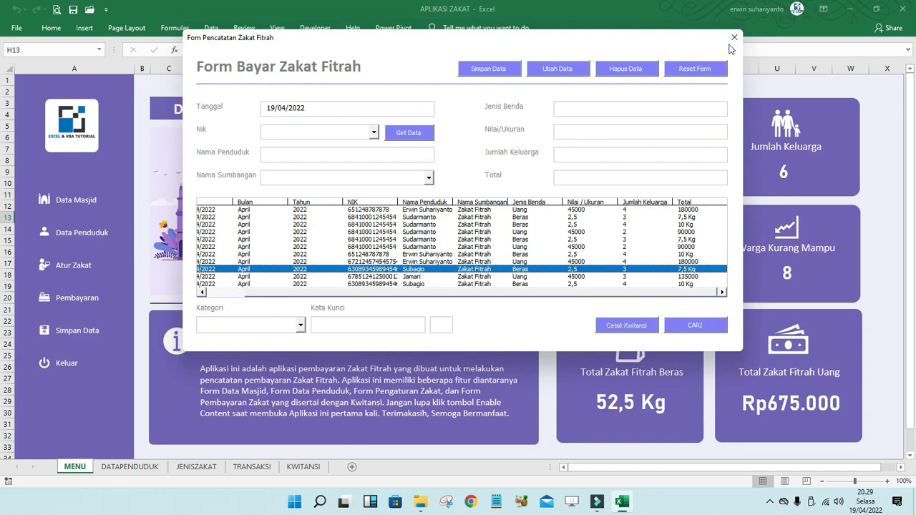
pyautogui.click(732, 38)
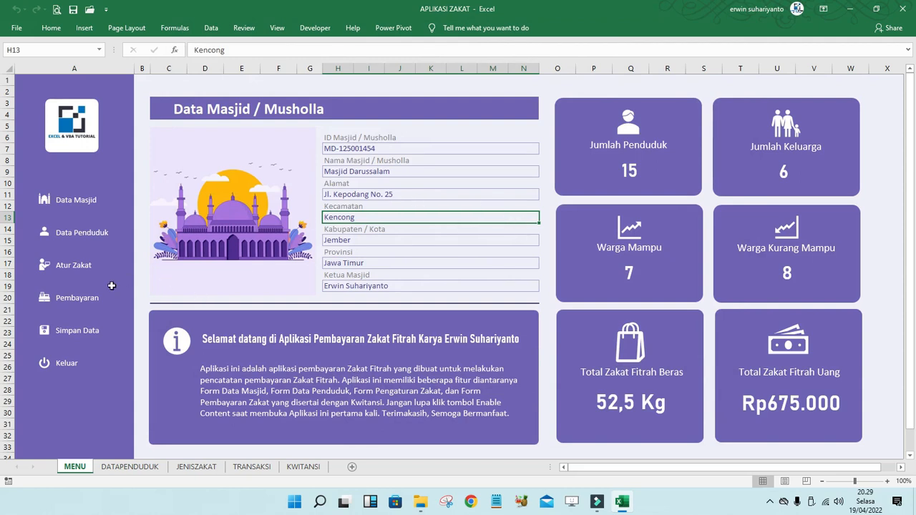
# - Open the payment form, load record 10, and print its receipt with Cetak Kwitansi
pyautogui.click(78, 298)
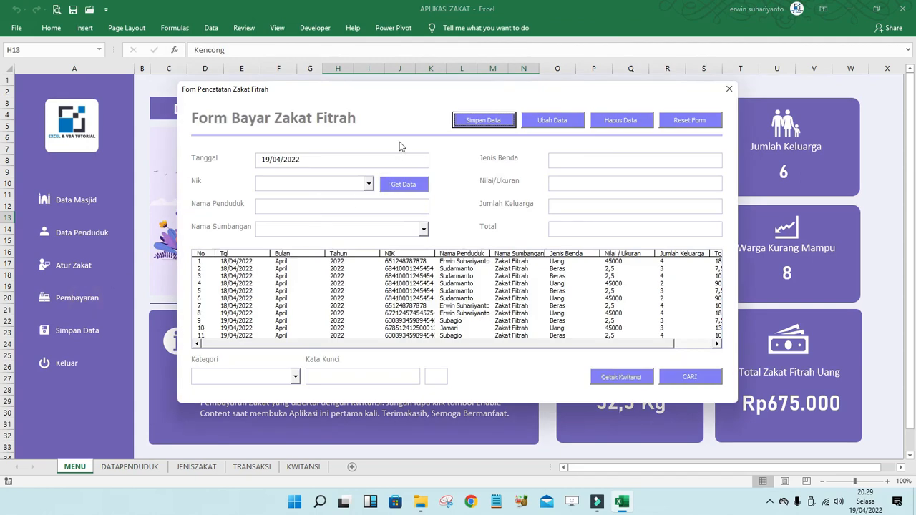
pyautogui.moveTo(495, 93); pyautogui.dragTo(453, 60)
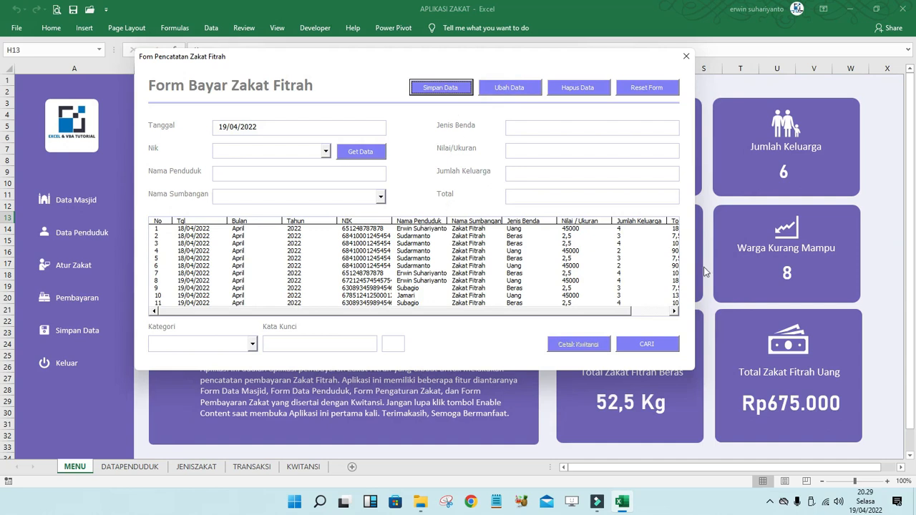
pyautogui.moveTo(358, 311); pyautogui.dragTo(321, 304)
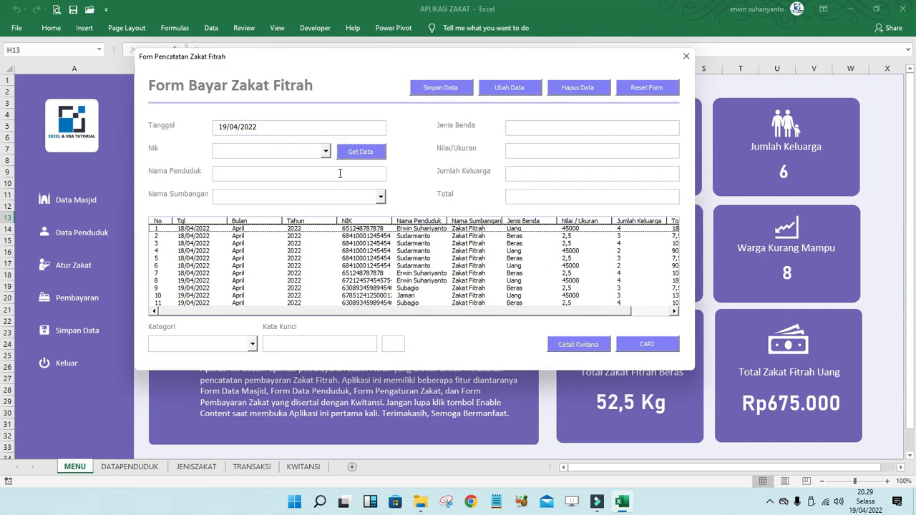
pyautogui.click(375, 295)
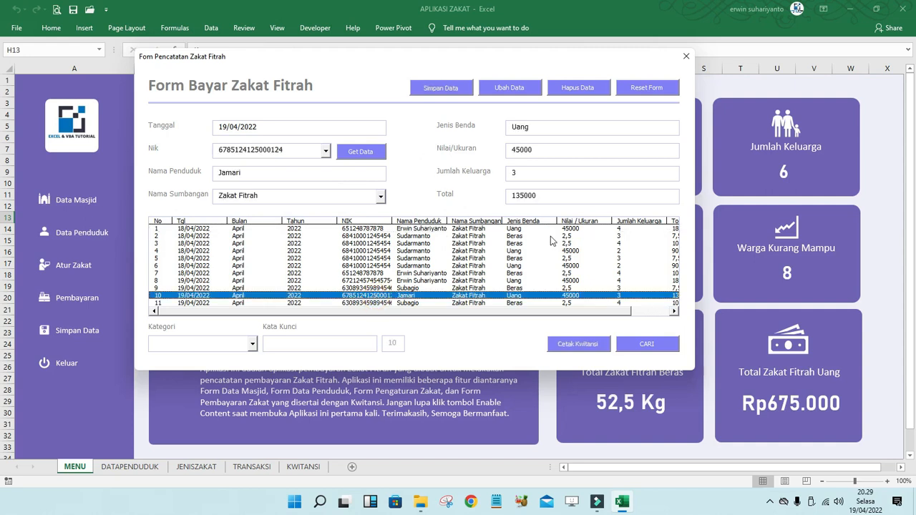
pyautogui.click(582, 347)
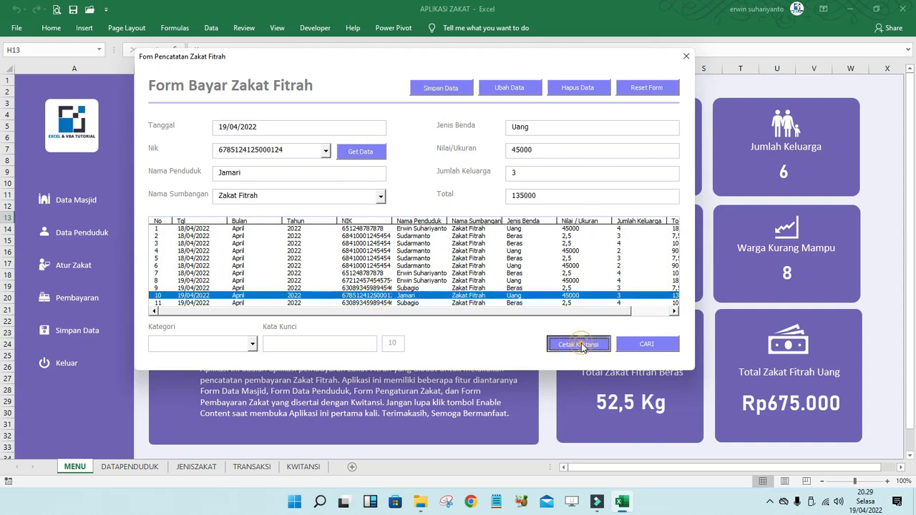
pyautogui.click(462, 289)
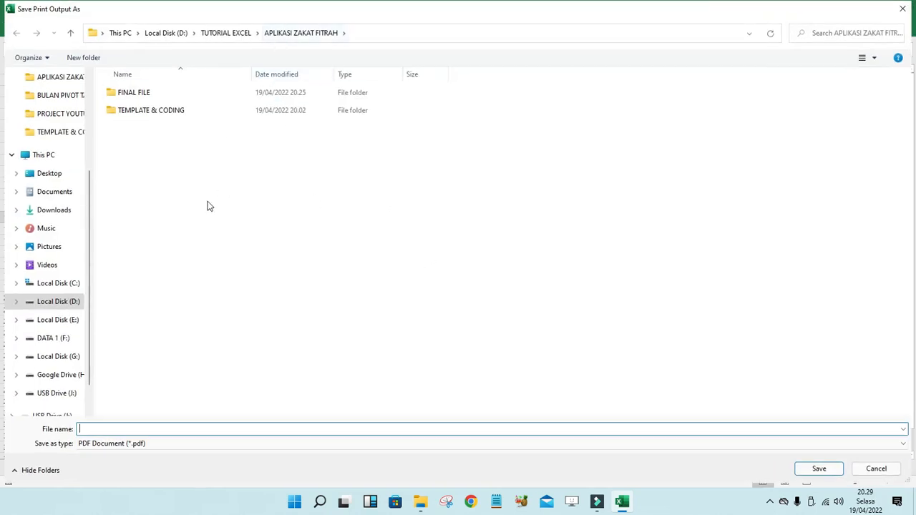
# - Save the receipt PDF as 1 in the TEMPLATE & CODING folder
pyautogui.doubleClick(132, 112)
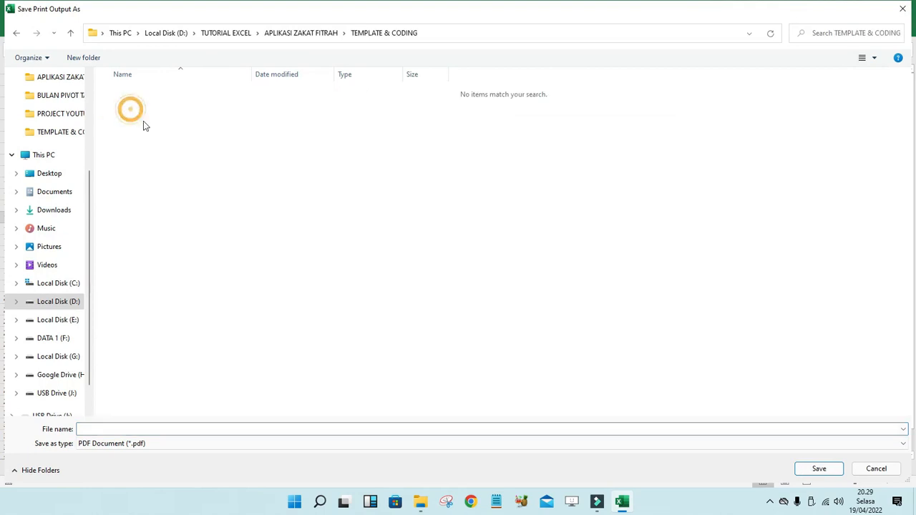
pyautogui.click(126, 427)
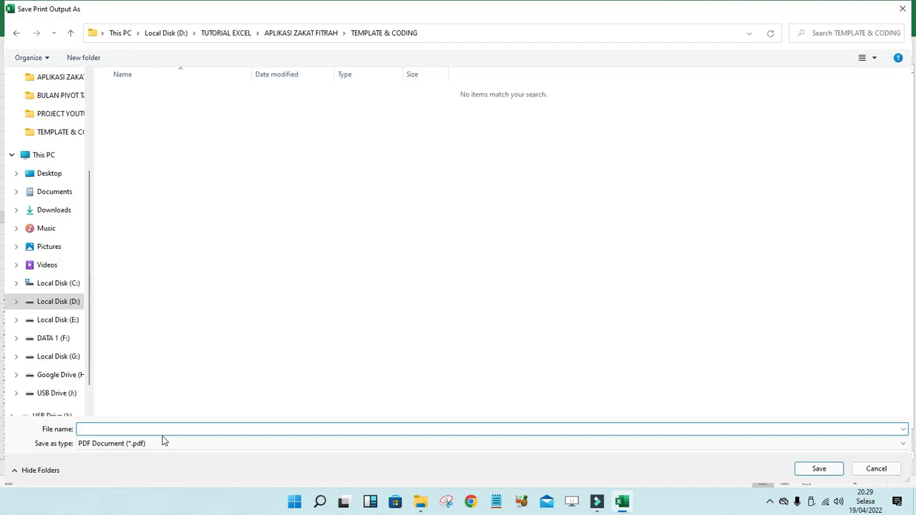
pyautogui.write('1')
pyautogui.press('Return')
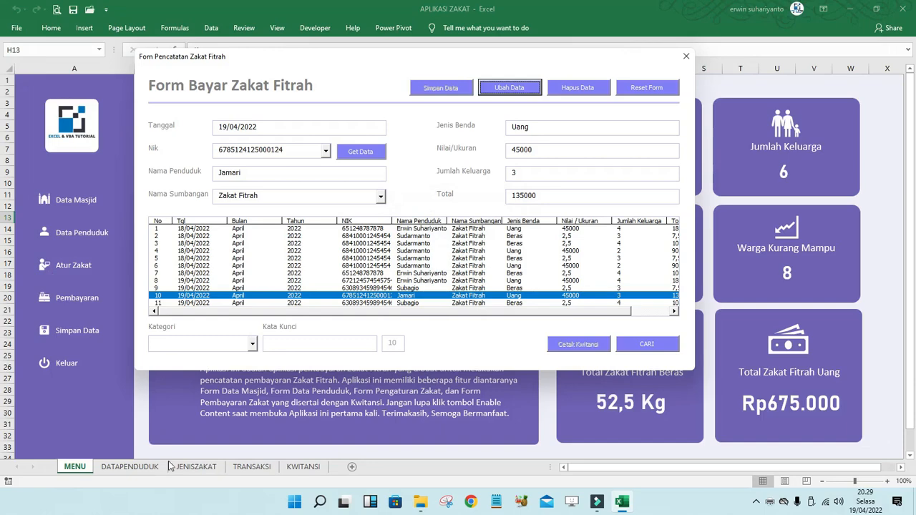
# - Open 1.pdf from the TEMPLATE & CODING folder in File Explorer
pyautogui.click(420, 501)
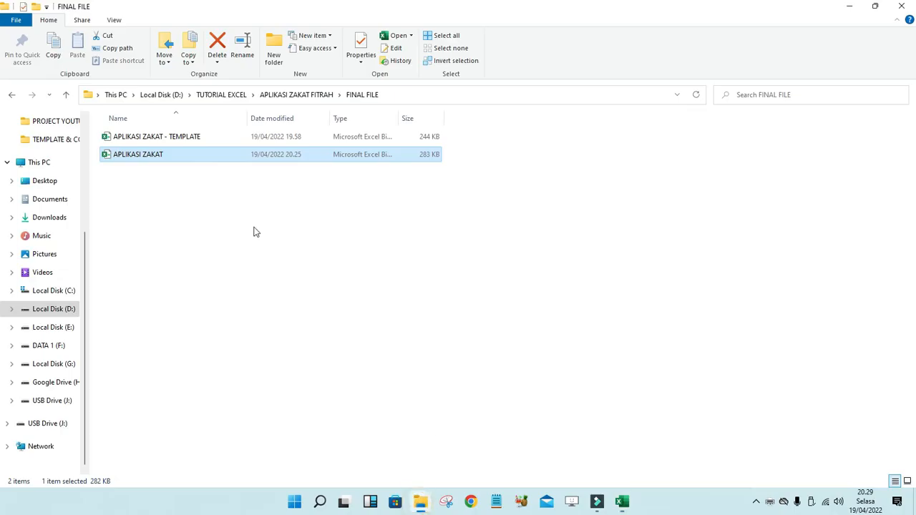
pyautogui.click(290, 101)
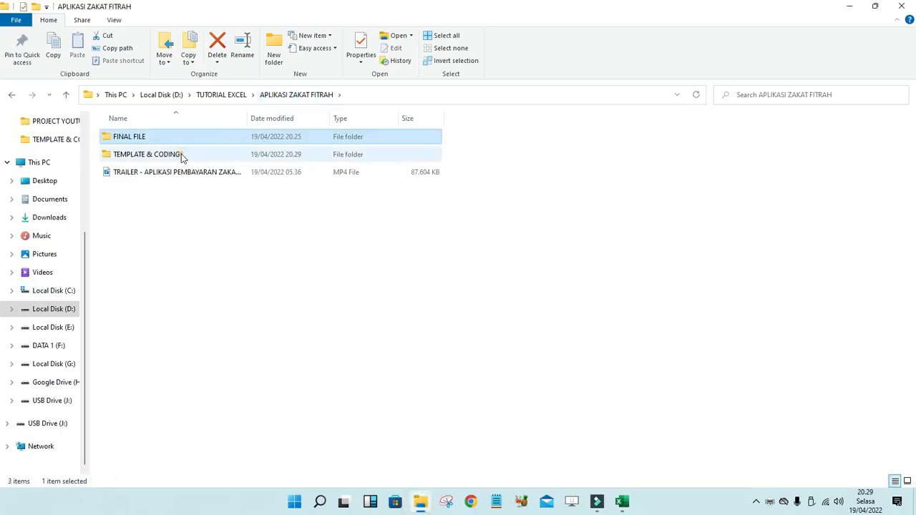
pyautogui.doubleClick(182, 156)
pyautogui.doubleClick(128, 137)
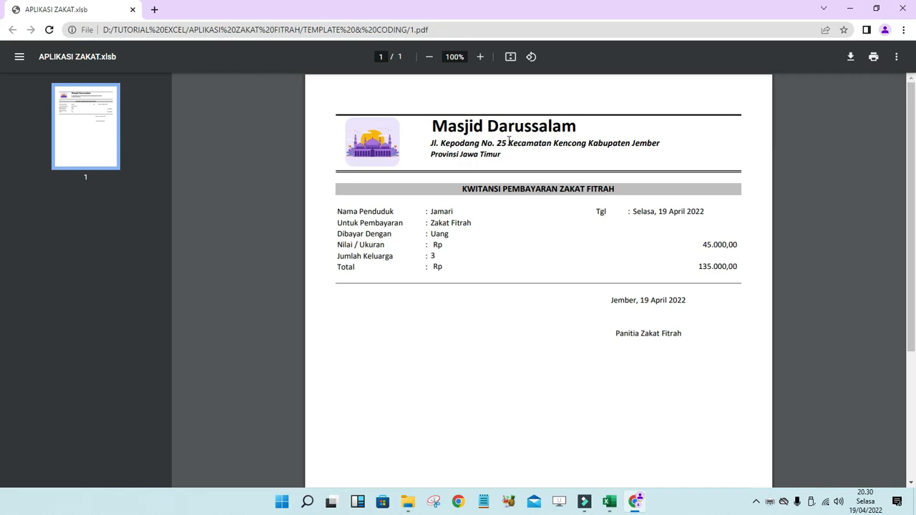
# - Close the 135.000 zakat receipt in Chrome after reviewing it
pyautogui.click(905, 10)
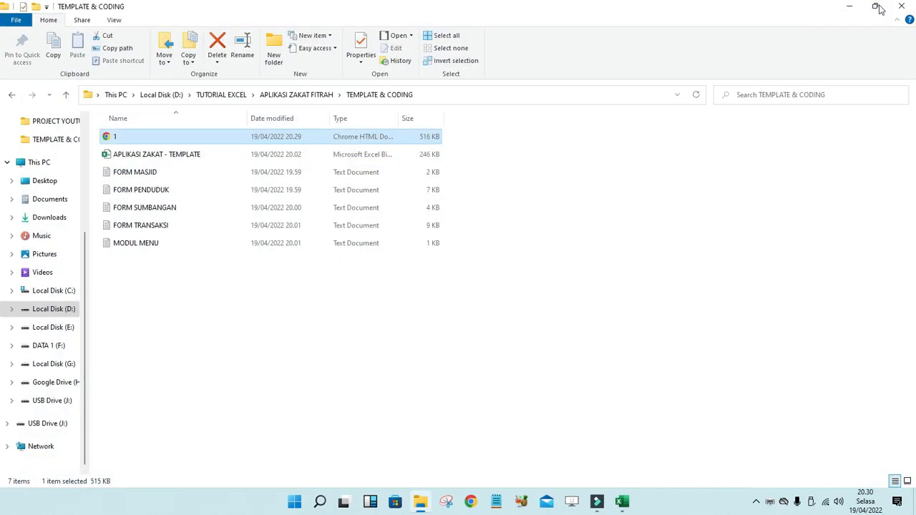
# - Reset the payment form and search the records by Jenis Benda for beras
pyautogui.click(857, 7)
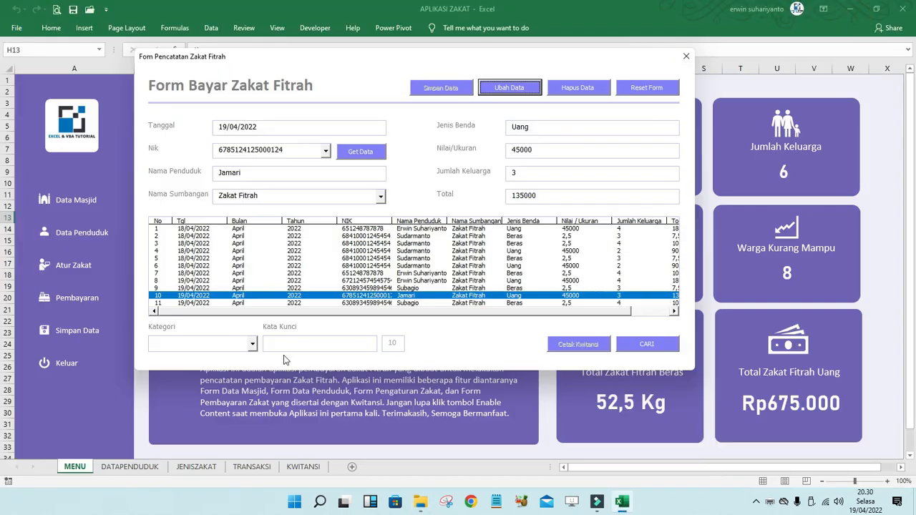
pyautogui.click(660, 92)
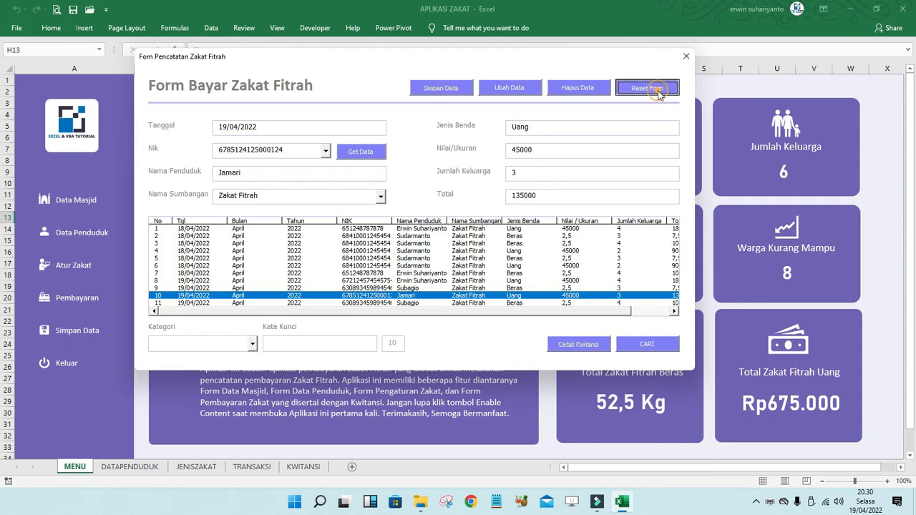
pyautogui.click(252, 344)
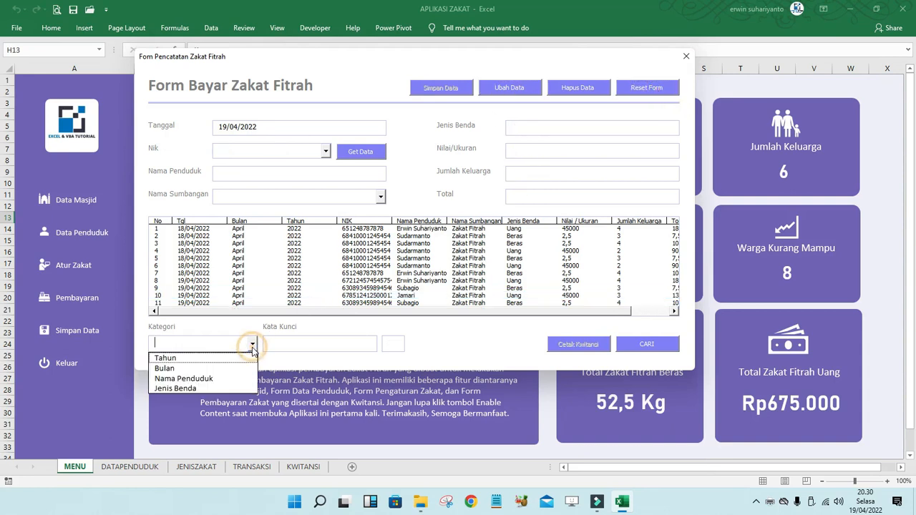
pyautogui.click(175, 388)
pyautogui.click(365, 344)
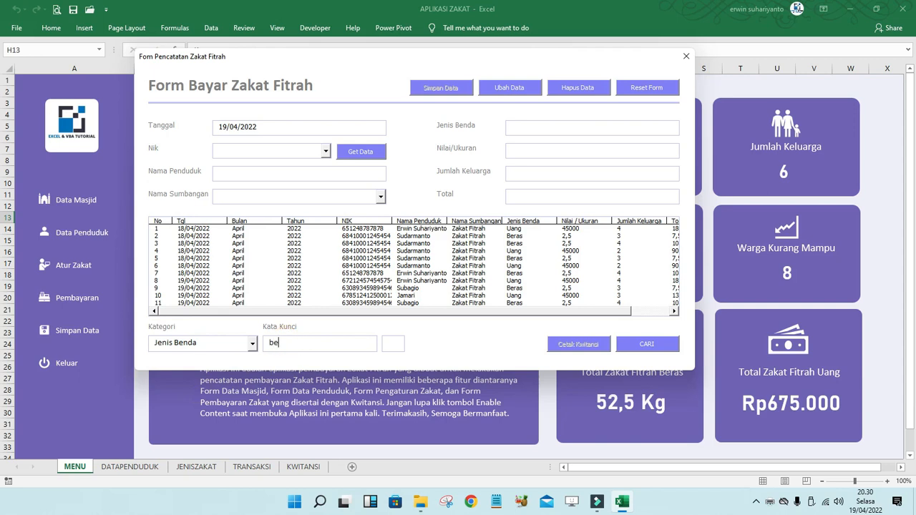
pyautogui.click(662, 347)
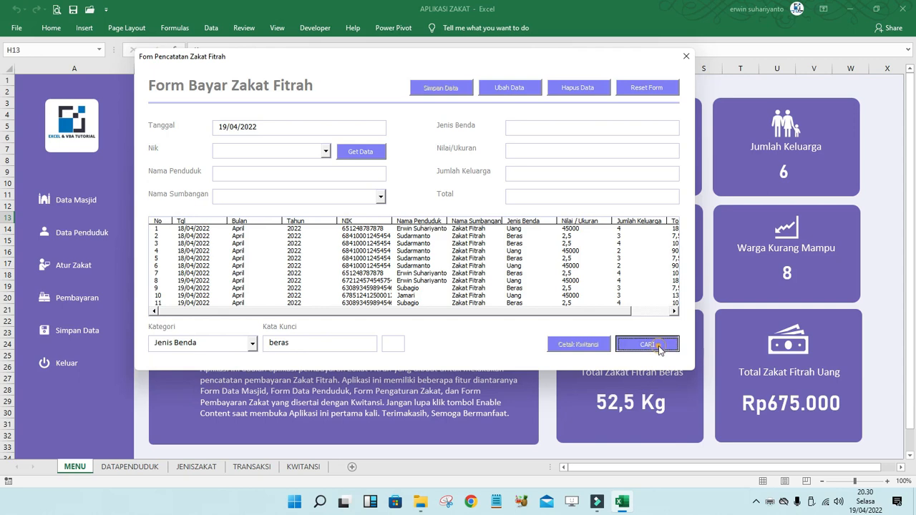
pyautogui.moveTo(536, 312); pyautogui.dragTo(575, 312)
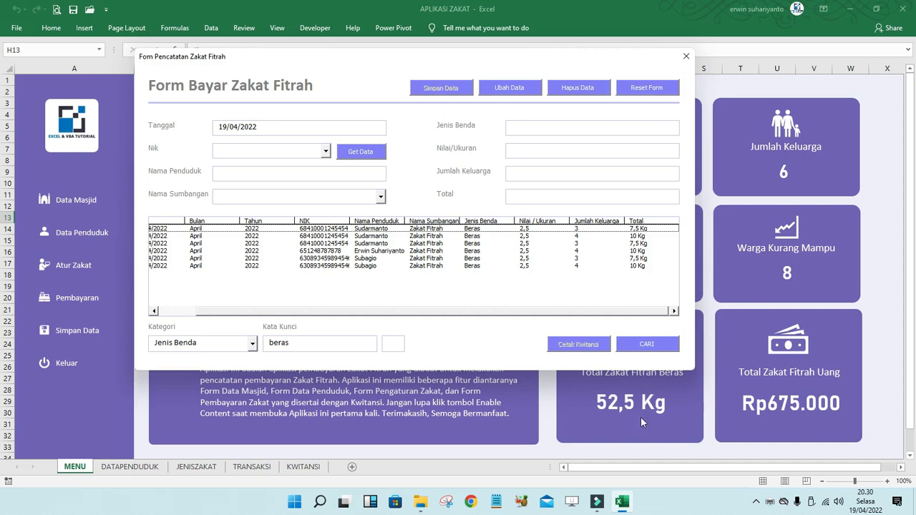
# - Search Jenis Benda for uang instead, then reset the form to list all records
pyautogui.moveTo(301, 343); pyautogui.dragTo(234, 346)
pyautogui.write('uang')
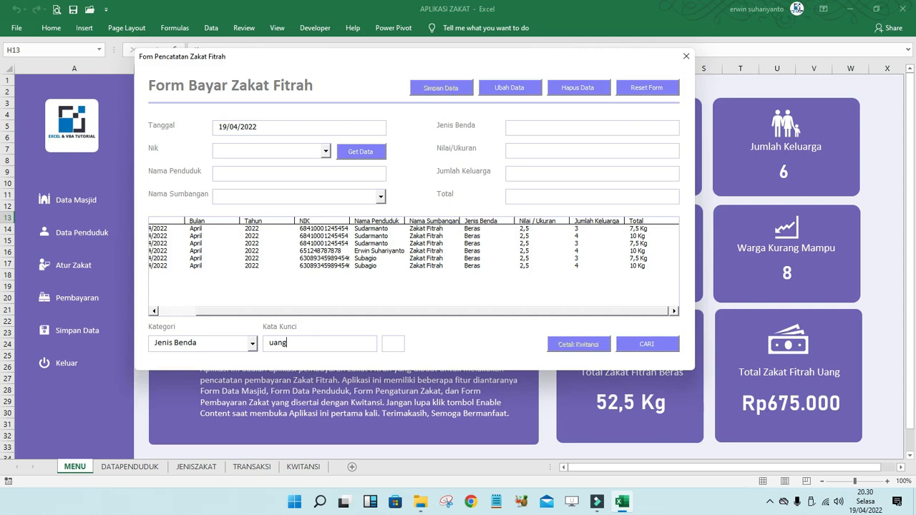
pyautogui.click(651, 345)
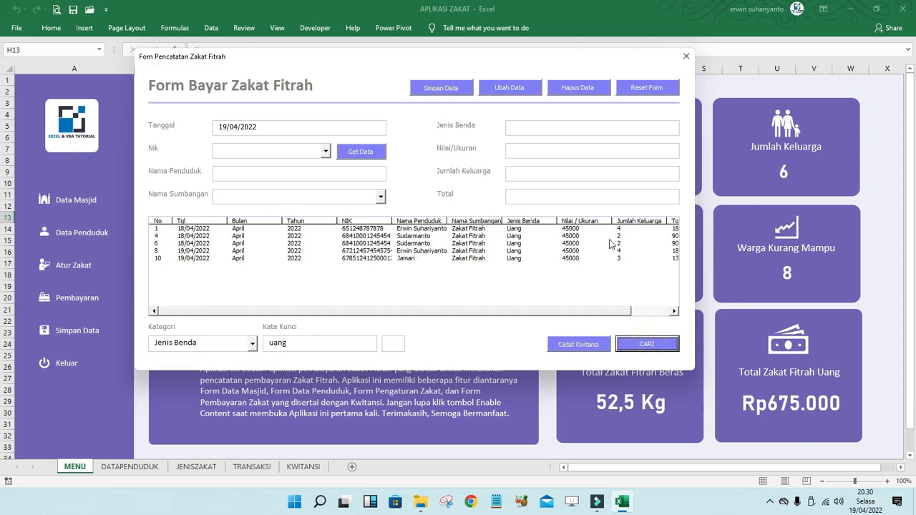
pyautogui.moveTo(594, 315); pyautogui.dragTo(671, 312)
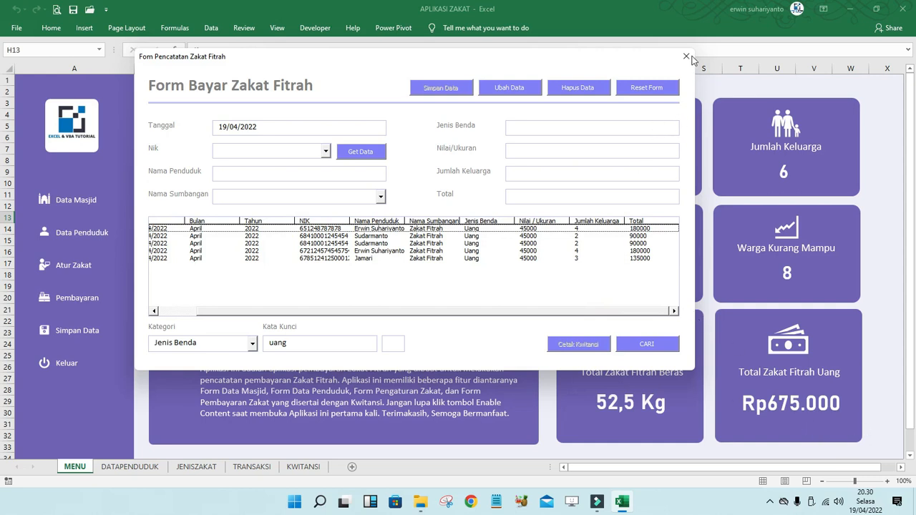
pyautogui.click(662, 89)
# - Close the payment form, cancel the Keluar exit prompt, and select cells C1, E2 and D2
pyautogui.click(687, 56)
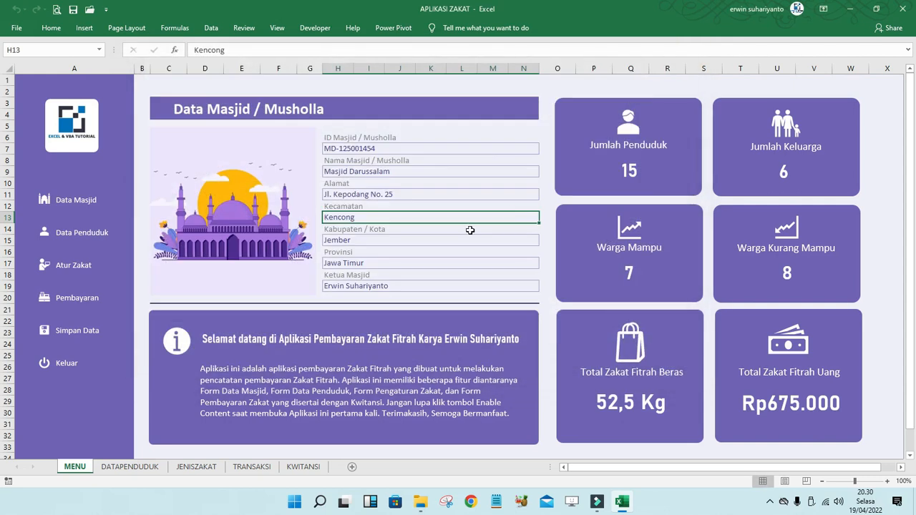
pyautogui.click(66, 363)
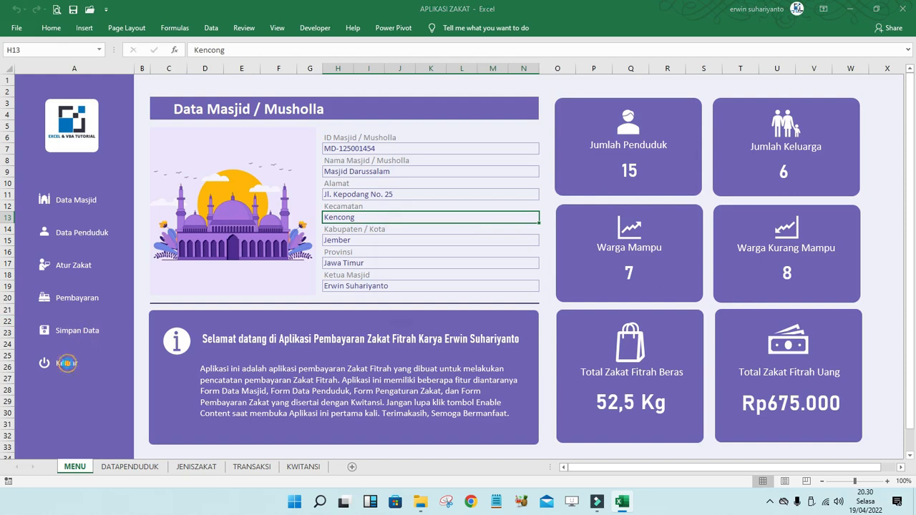
pyautogui.click(504, 290)
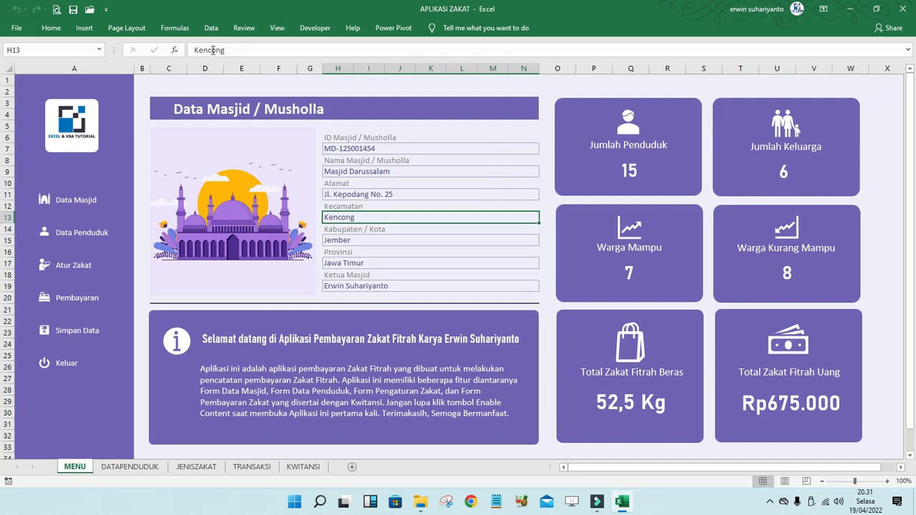
pyautogui.click(177, 83)
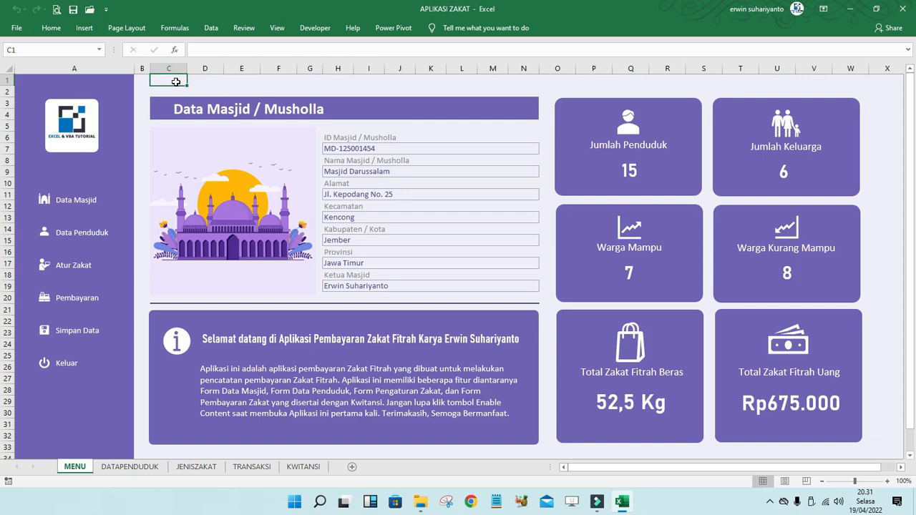
pyautogui.click(229, 89)
pyautogui.click(213, 88)
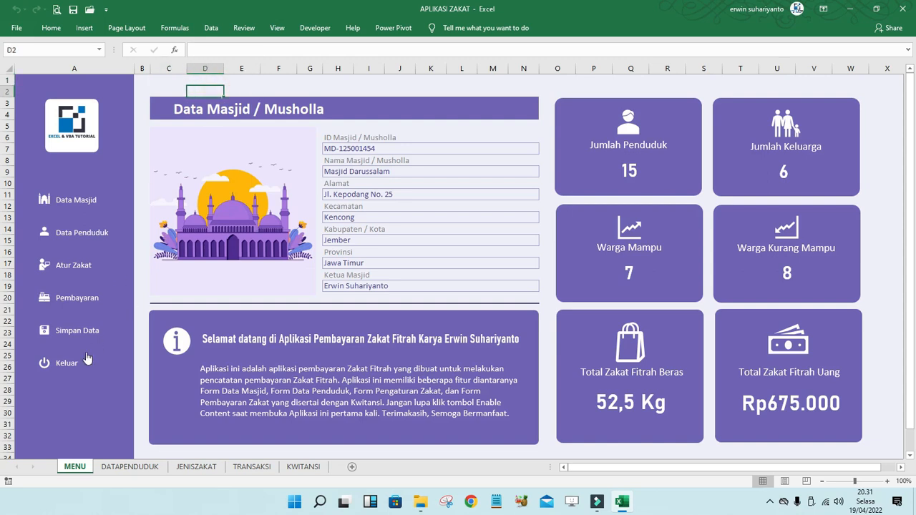
# - Exit the zakat application with Keluar, confirming Yes, and close Excel
pyautogui.click(43, 363)
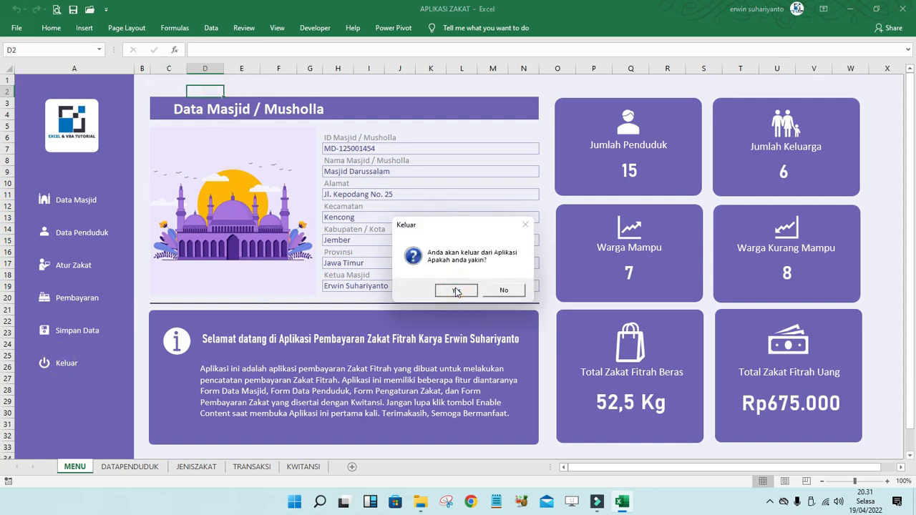
pyautogui.click(456, 290)
pyautogui.click(902, 8)
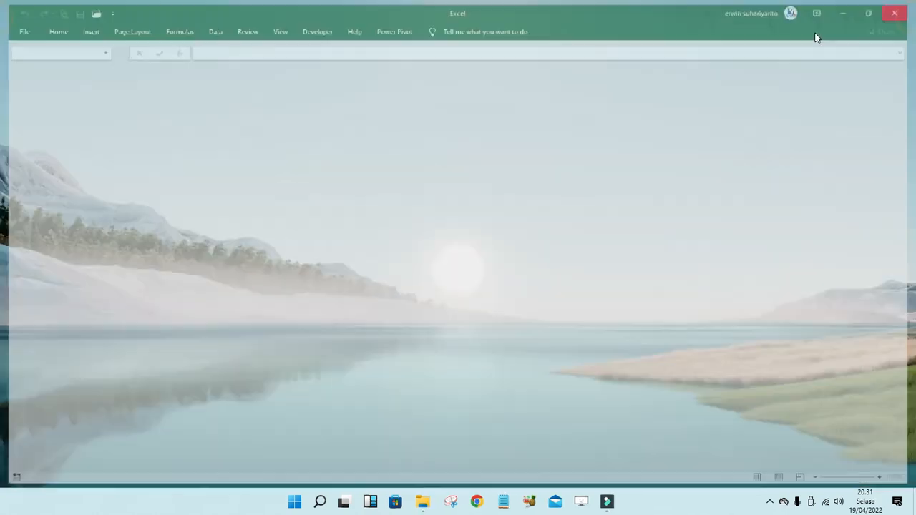
# - Browse the TEMPLATE & CODING folder's receipt and text files, then open the APLIKASI ZAKAT - TEMPLATE workbook
pyautogui.click(434, 500)
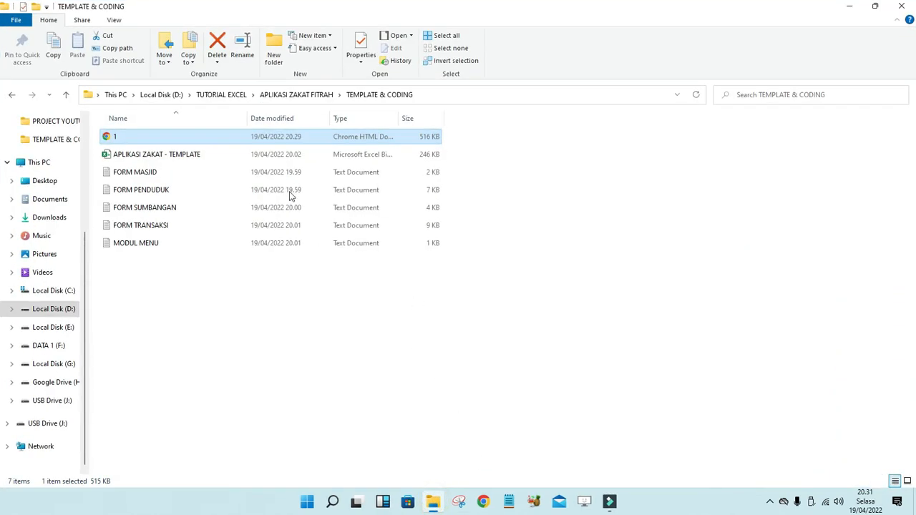
pyautogui.click(230, 299)
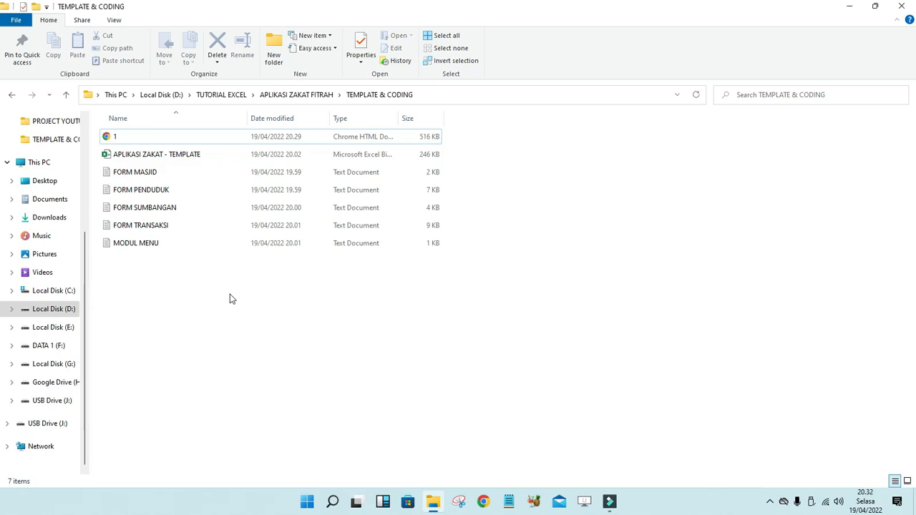
pyautogui.moveTo(138, 270); pyautogui.dragTo(180, 176)
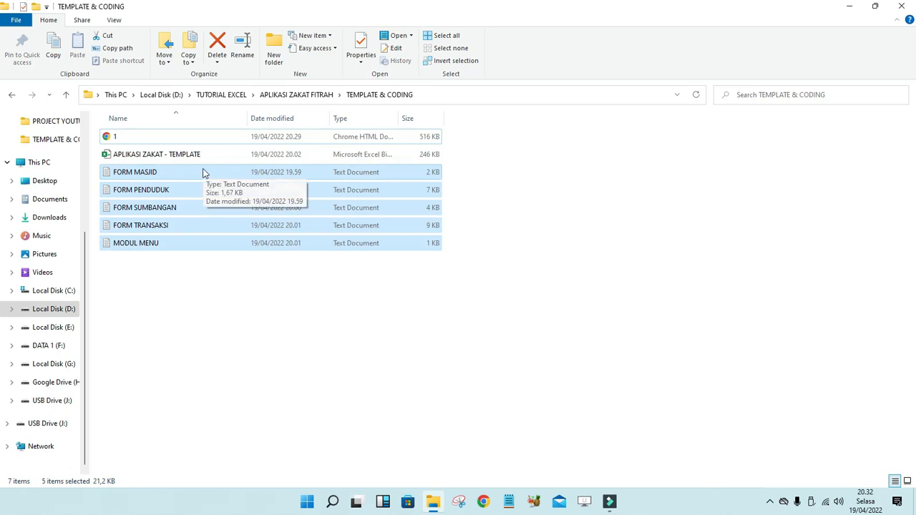
pyautogui.click(233, 307)
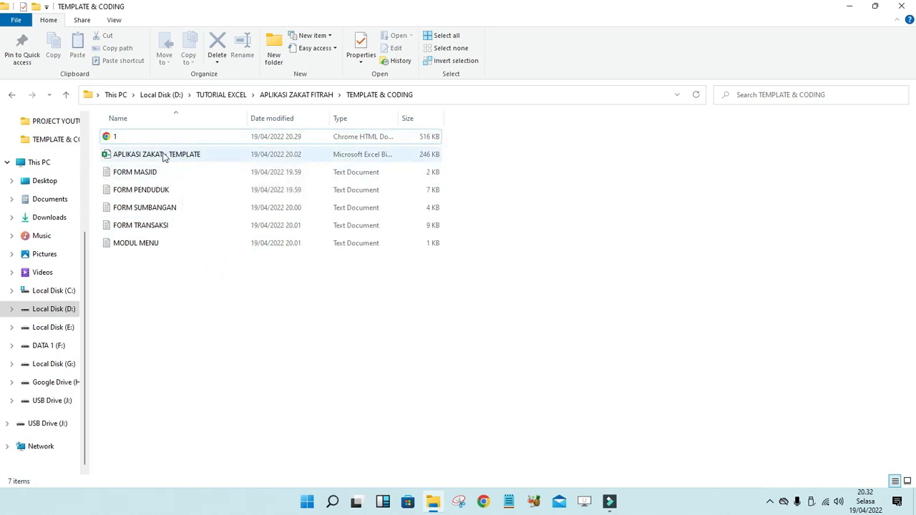
pyautogui.doubleClick(163, 156)
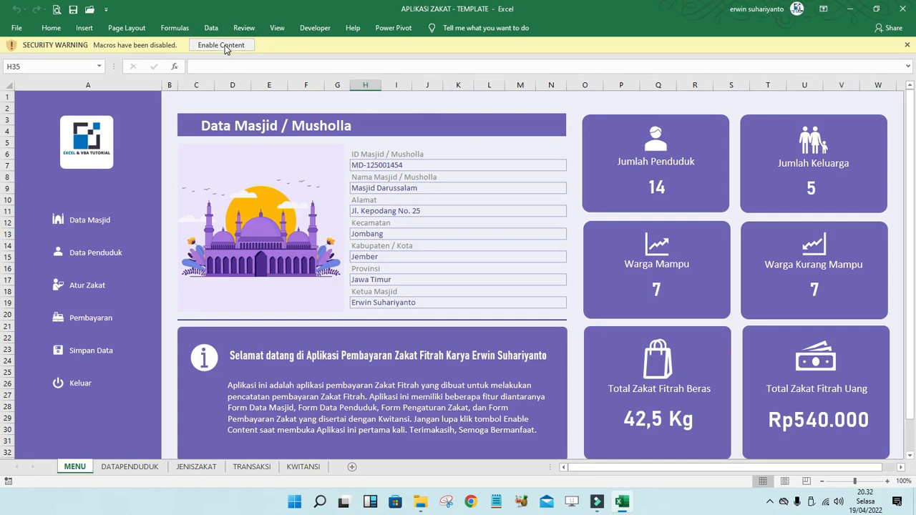
# - Enable the workbook's macros, view the FORMMASJID form in the VBA editor, then close the editor
pyautogui.click(224, 45)
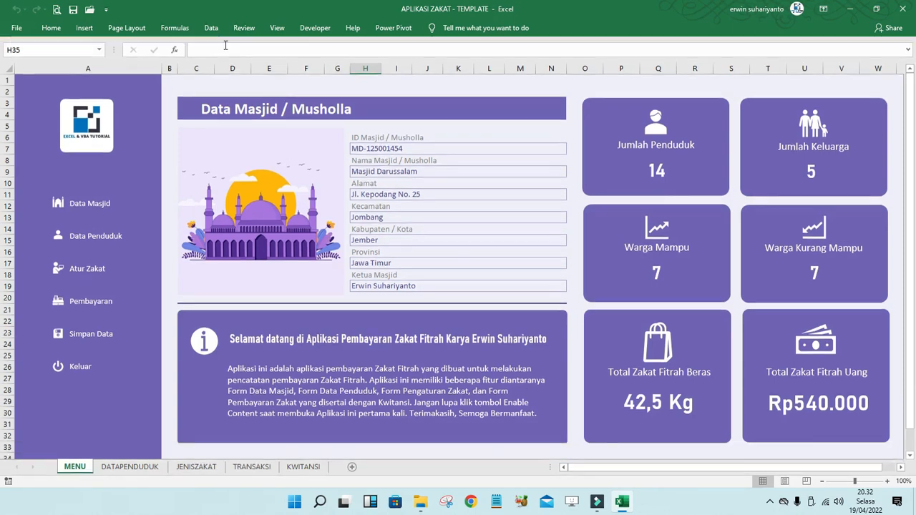
pyautogui.click(232, 90)
pyautogui.click(315, 28)
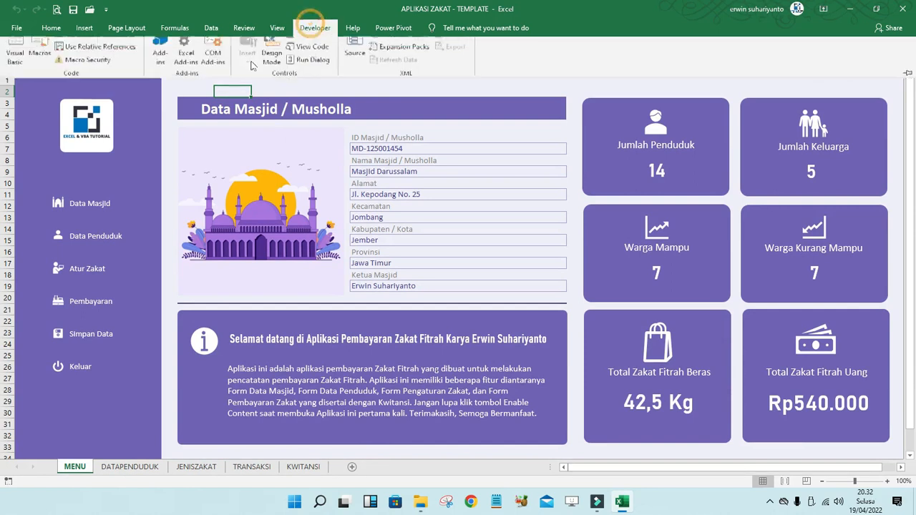
pyautogui.click(25, 63)
pyautogui.click(17, 159)
pyautogui.doubleClick(41, 169)
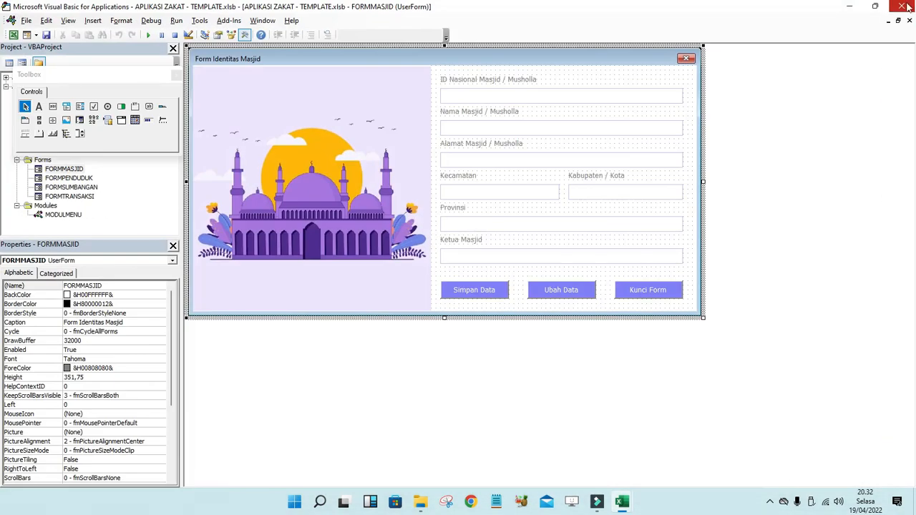
pyautogui.click(902, 6)
pyautogui.click(384, 80)
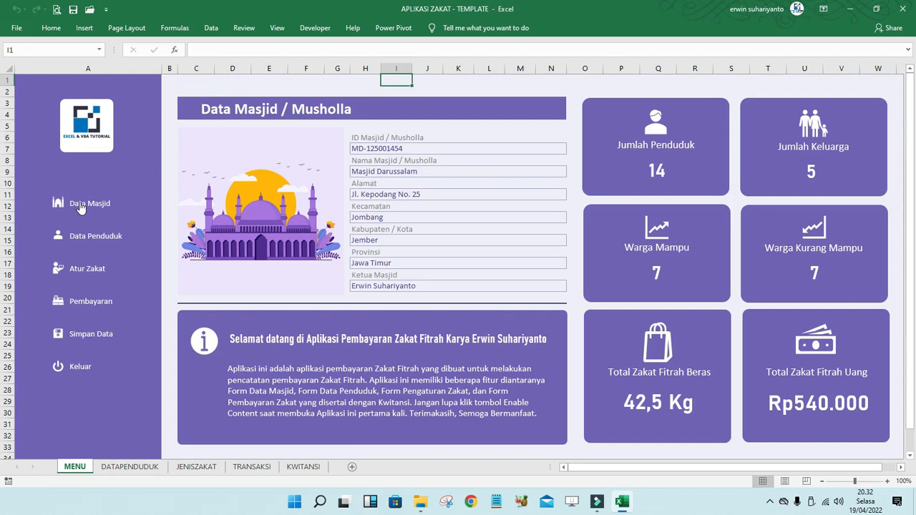
# - Remove the macro assigned to the Data Masjid menu item
pyautogui.click(277, 28)
pyautogui.click(315, 28)
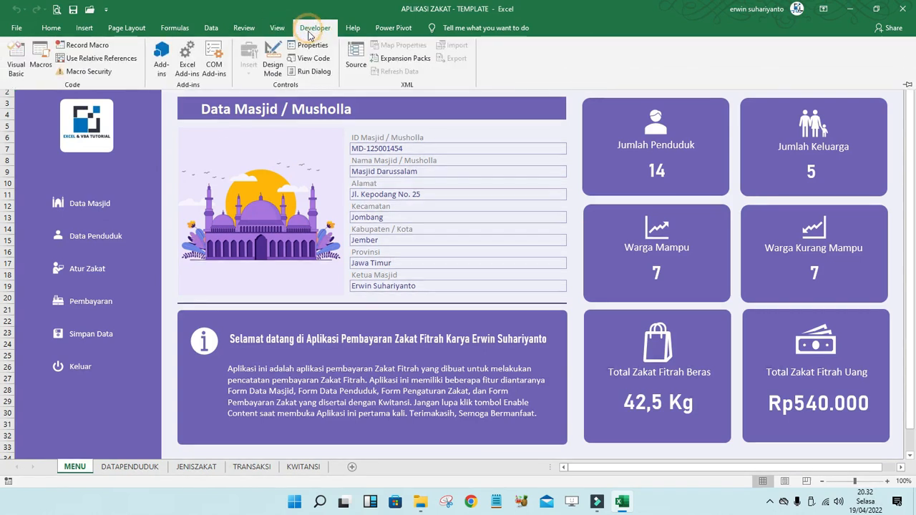
pyautogui.click(88, 176)
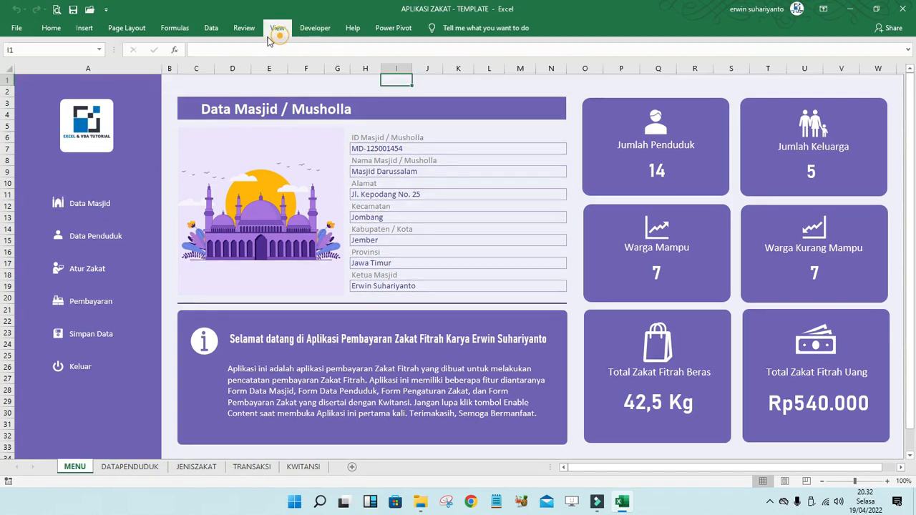
pyautogui.click(244, 28)
pyautogui.click(269, 92)
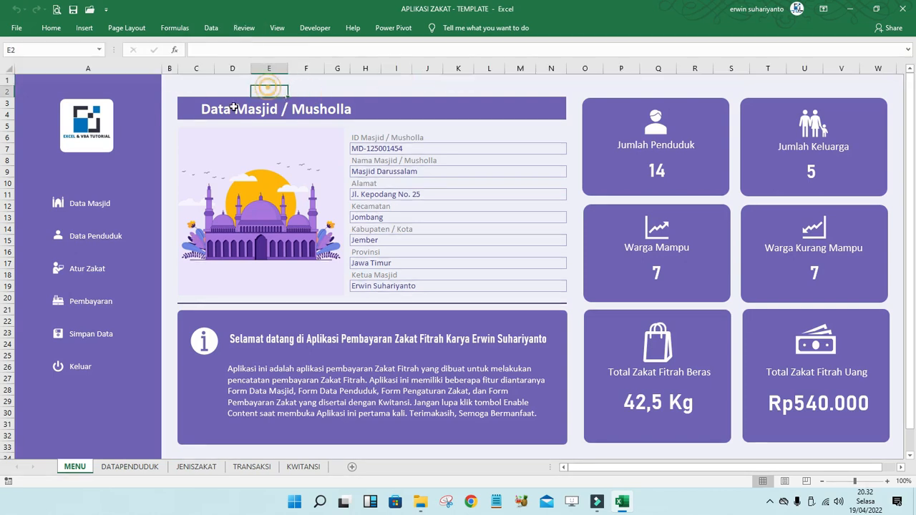
pyautogui.rightClick(63, 202)
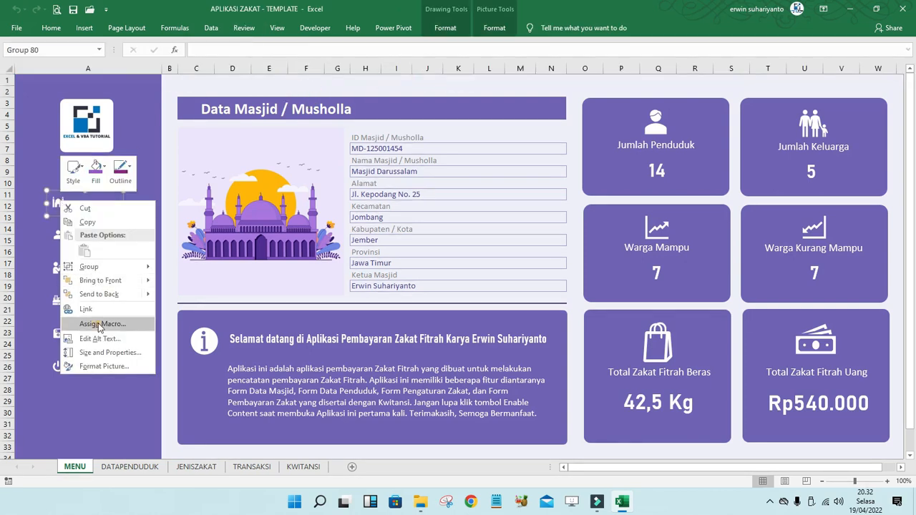
pyautogui.click(98, 323)
pyautogui.press('BackSpace')
pyautogui.press('Return')
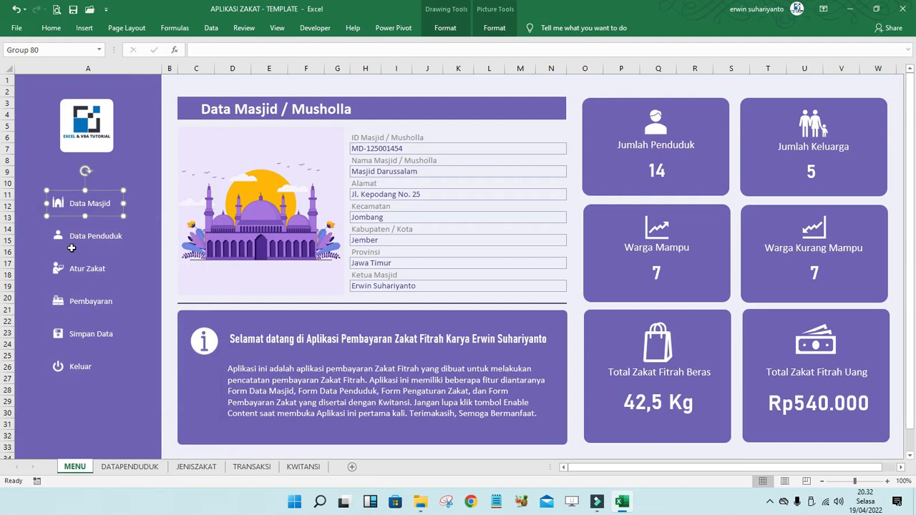
# - Clear the assigned macros from Data Penduduk, Atur Zakat and Pembayaran
pyautogui.rightClick(63, 243)
pyautogui.click(107, 365)
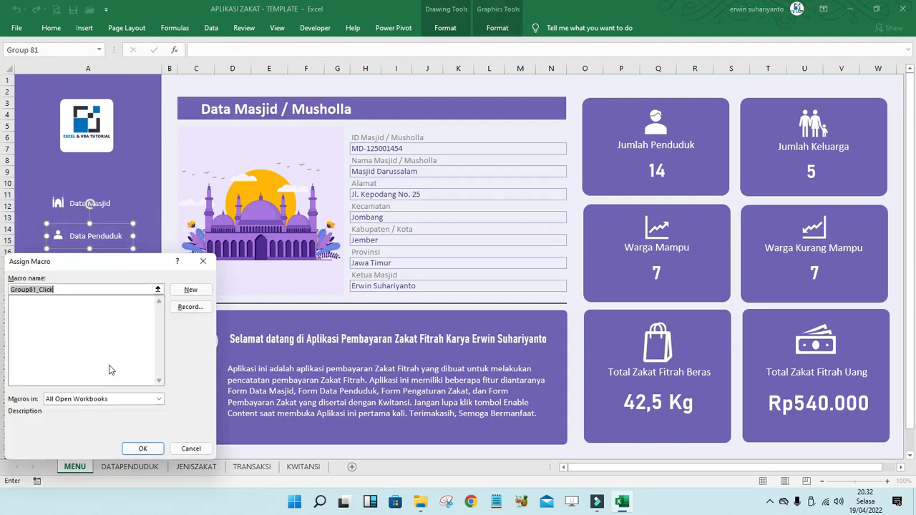
pyautogui.press('Return')
pyautogui.rightClick(59, 272)
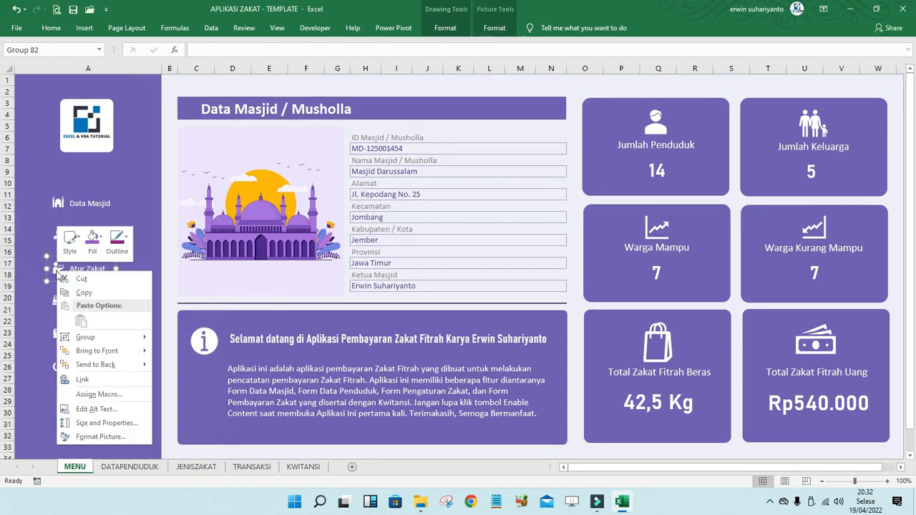
pyautogui.click(100, 394)
pyautogui.press('BackSpace')
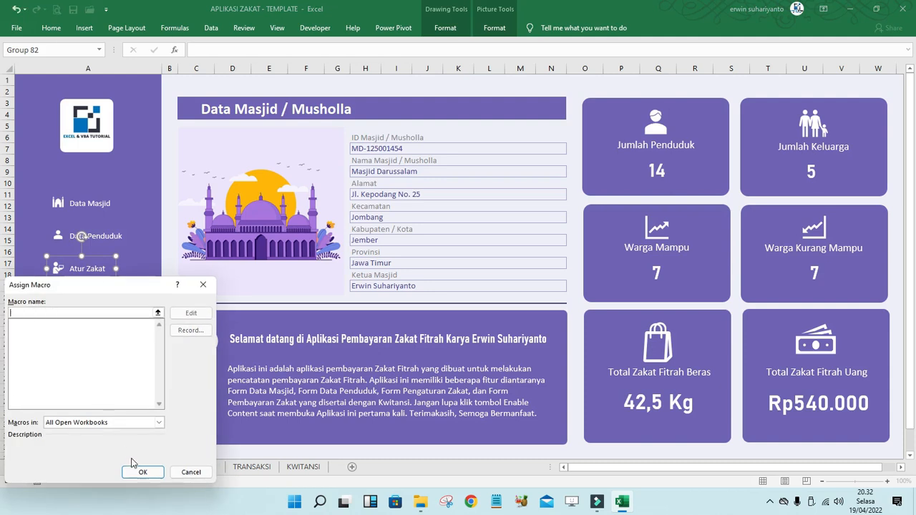
pyautogui.click(139, 470)
pyautogui.rightClick(60, 302)
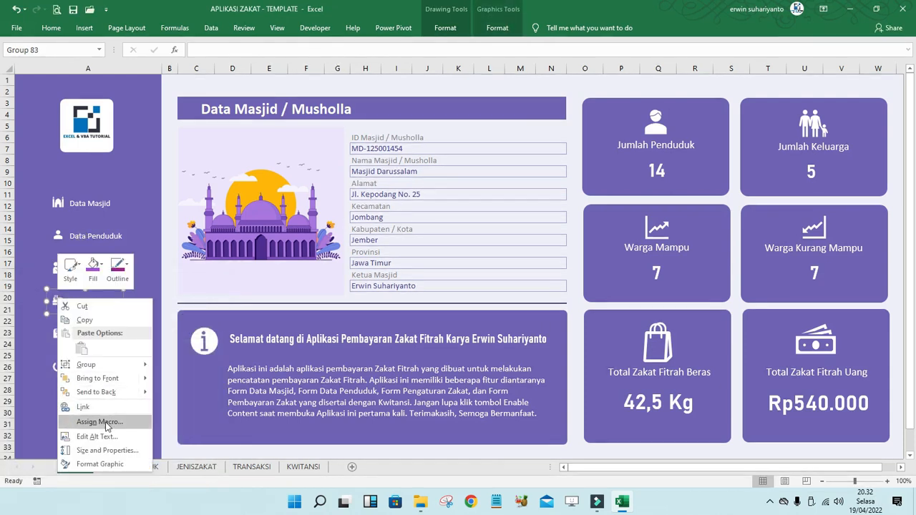
pyautogui.click(105, 425)
pyautogui.press('BackSpace')
pyautogui.click(141, 471)
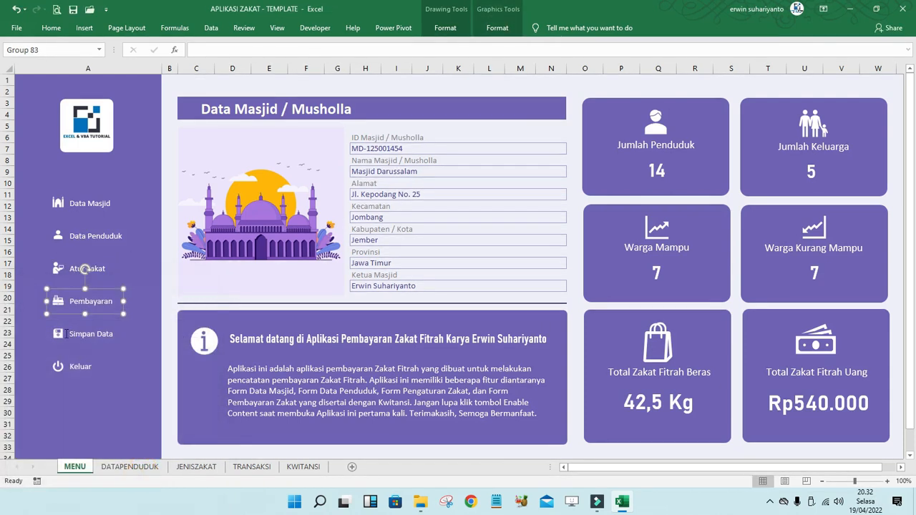
# - Clear the assigned macros from the Simpan Data text and item, and from Keluar
pyautogui.rightClick(68, 335)
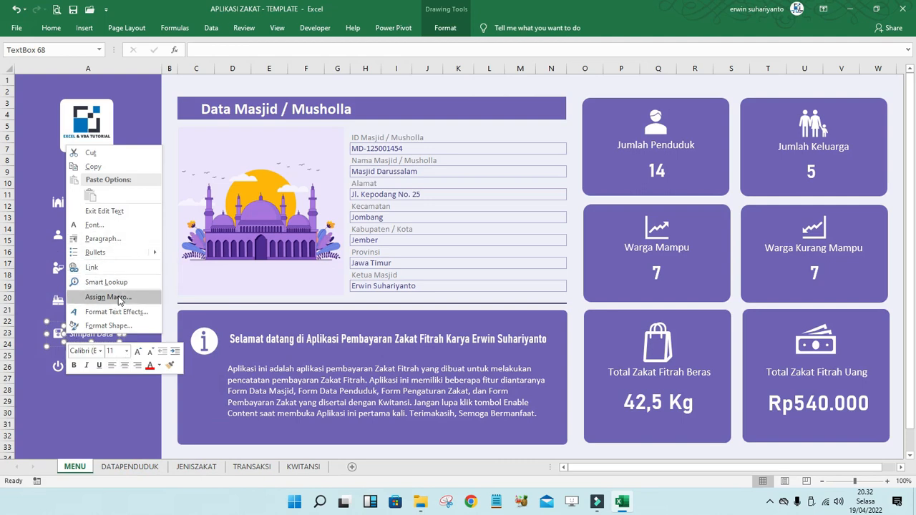
pyautogui.click(109, 296)
pyautogui.press('BackSpace')
pyautogui.click(151, 380)
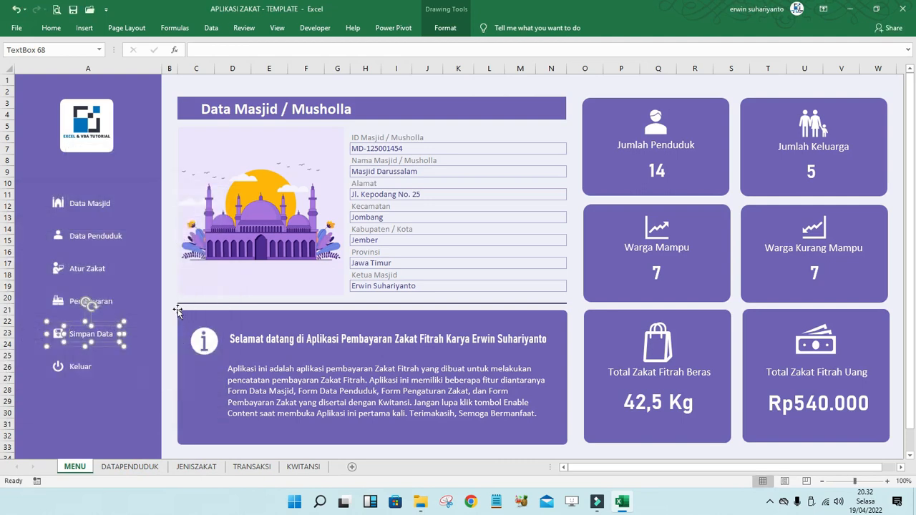
pyautogui.click(169, 301)
pyautogui.rightClick(65, 337)
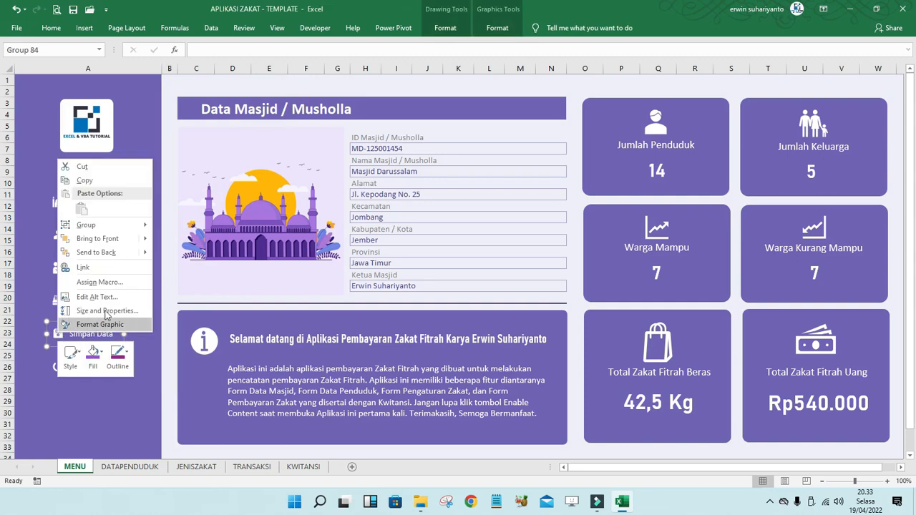
pyautogui.click(111, 282)
pyautogui.press('BackSpace')
pyautogui.click(139, 367)
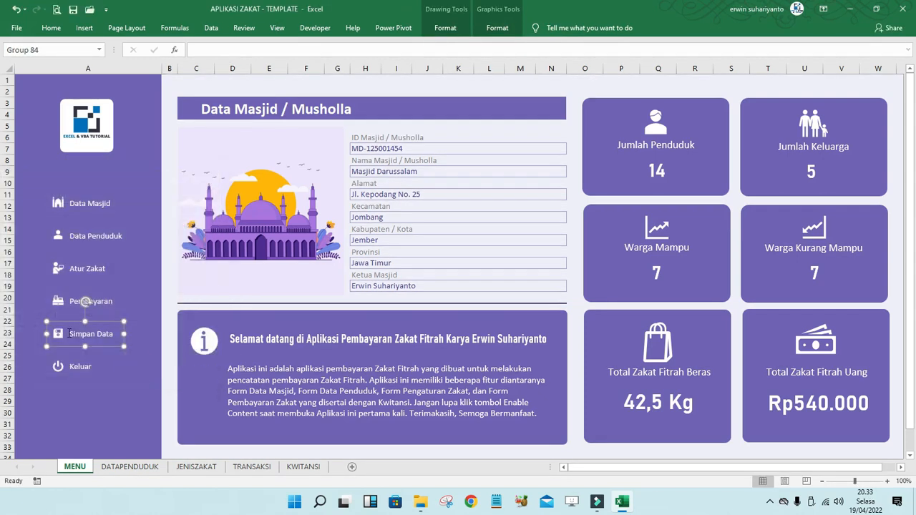
pyautogui.rightClick(58, 366)
pyautogui.click(101, 312)
pyautogui.press('BackSpace')
pyautogui.click(143, 394)
# - Delete the six card figures: 14, 5, 7, 7, 42,5 Kg and Rp540.000
pyautogui.click(171, 300)
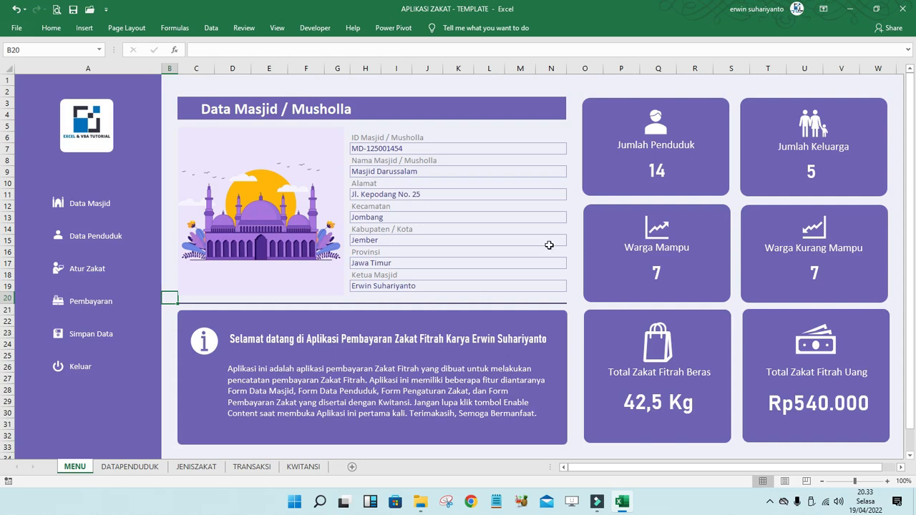
pyautogui.click(657, 171)
pyautogui.click(657, 171)
pyautogui.press('Delete')
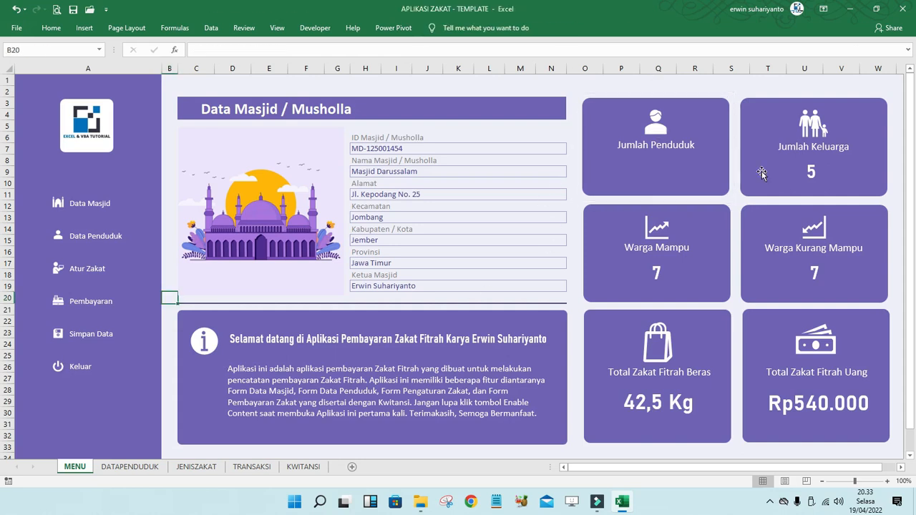
pyautogui.click(811, 171)
pyautogui.click(811, 172)
pyautogui.press('Delete')
pyautogui.click(657, 275)
pyautogui.click(657, 276)
pyautogui.press('Delete')
pyautogui.click(814, 272)
pyautogui.click(814, 272)
pyautogui.press('Delete')
pyautogui.click(658, 402)
pyautogui.click(659, 402)
pyautogui.press('Delete')
pyautogui.click(798, 404)
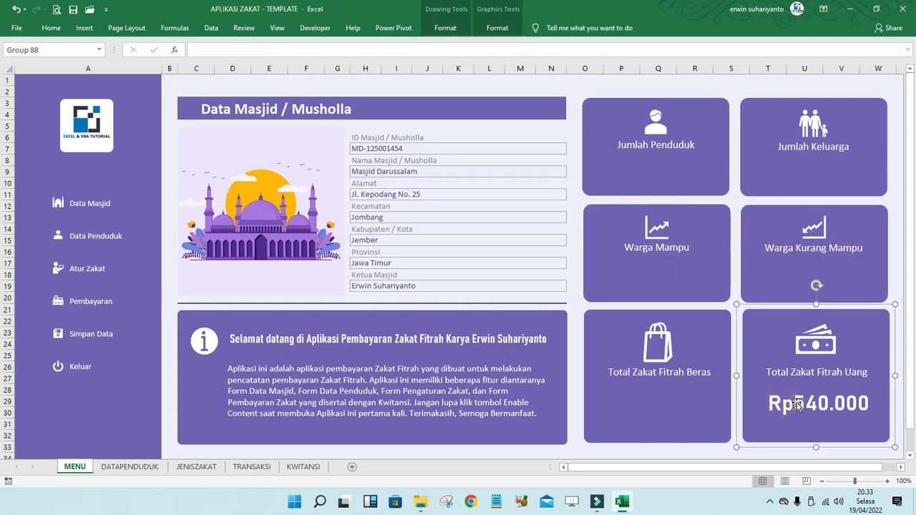
pyautogui.click(798, 405)
pyautogui.press('Delete')
pyautogui.click(634, 79)
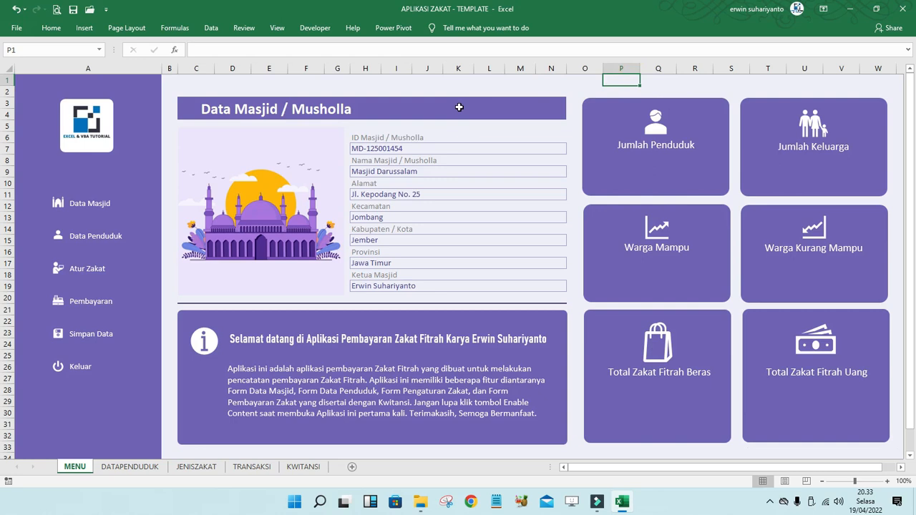
# - Clear the mosque detail values in H7, H9, H11, H13, H15, H17 and H19
pyautogui.click(392, 147)
pyautogui.press('Delete')
pyautogui.click(385, 175)
pyautogui.press('Delete')
pyautogui.click(384, 193)
pyautogui.press('Delete')
pyautogui.click(382, 216)
pyautogui.press('Delete')
pyautogui.click(375, 240)
pyautogui.press('Delete')
pyautogui.click(380, 263)
pyautogui.press('Delete')
pyautogui.click(401, 285)
pyautogui.press('Delete')
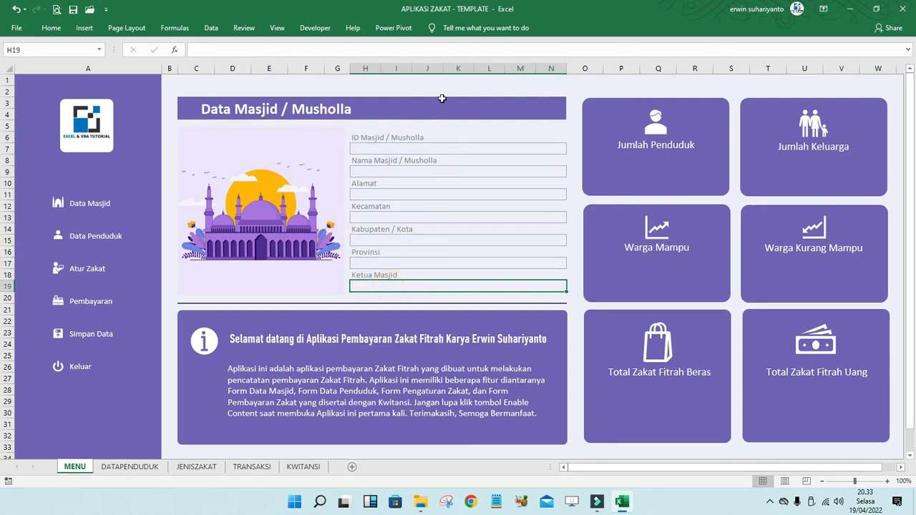
pyautogui.click(434, 92)
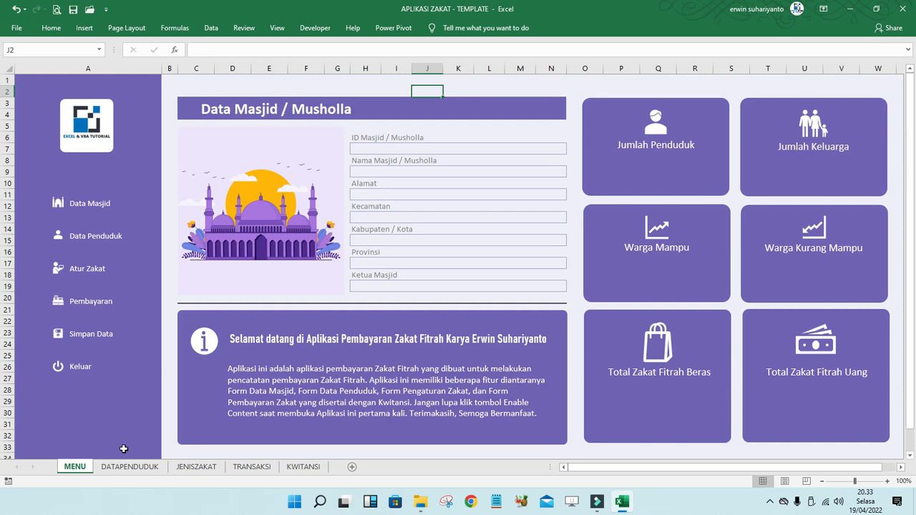
# - Look over the DATAPENDUDUK sheet's entries, comparing it with the MENU dashboard
pyautogui.click(123, 466)
pyautogui.click(256, 323)
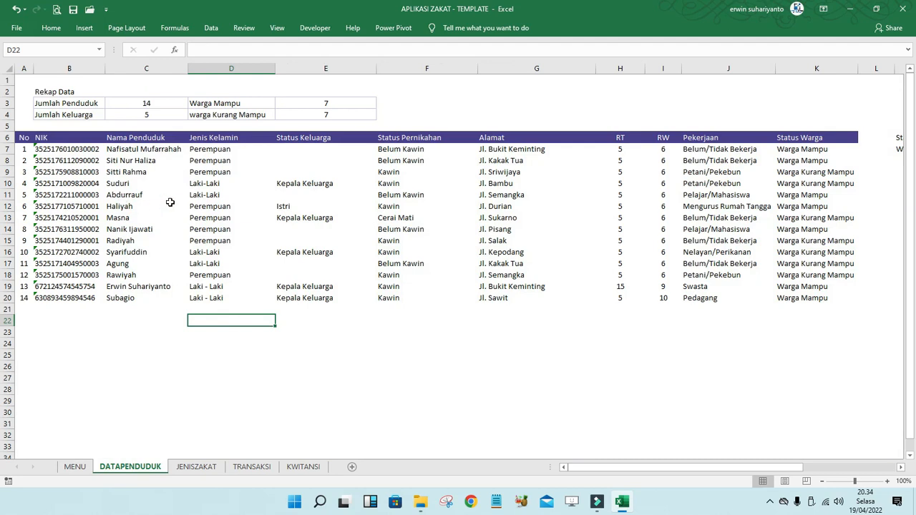
pyautogui.click(215, 228)
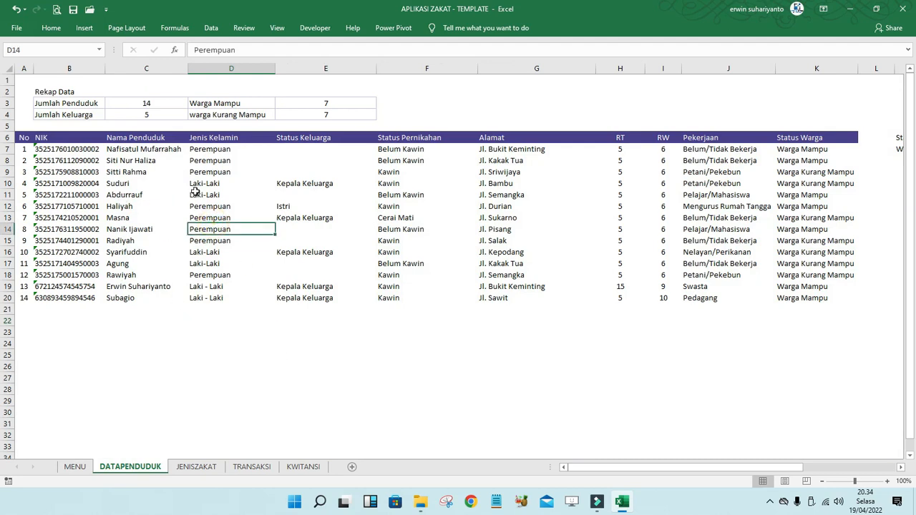
pyautogui.click(57, 103)
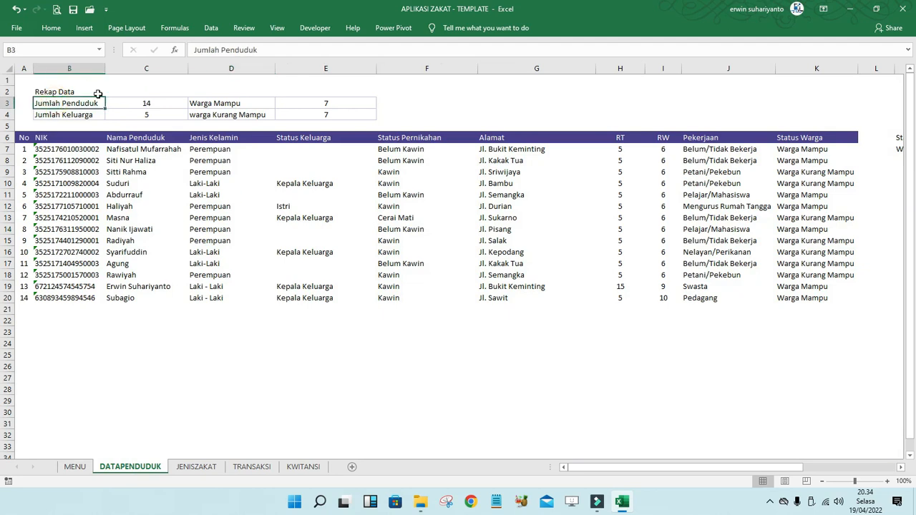
pyautogui.click(74, 467)
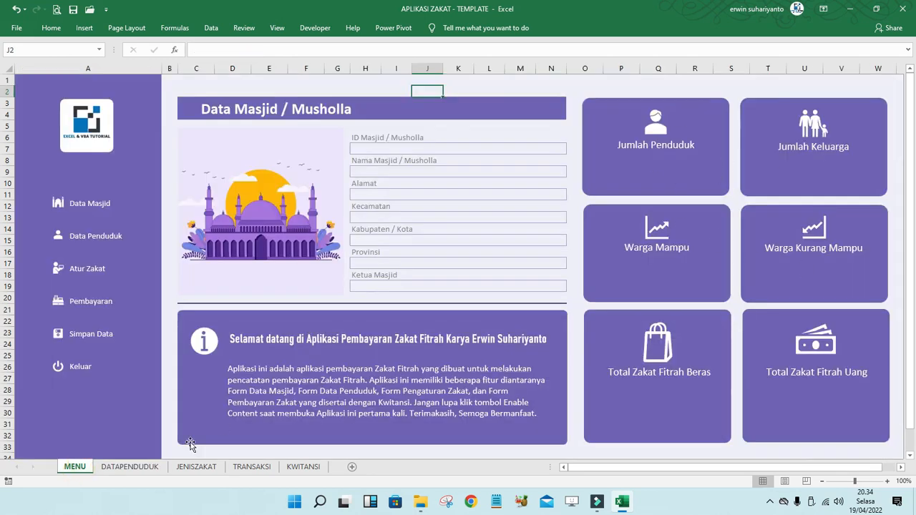
pyautogui.click(130, 467)
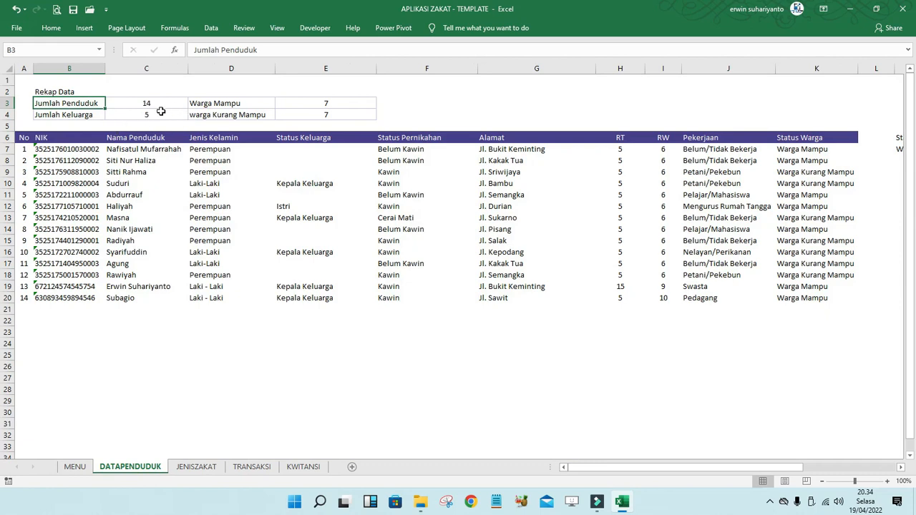
pyautogui.click(75, 466)
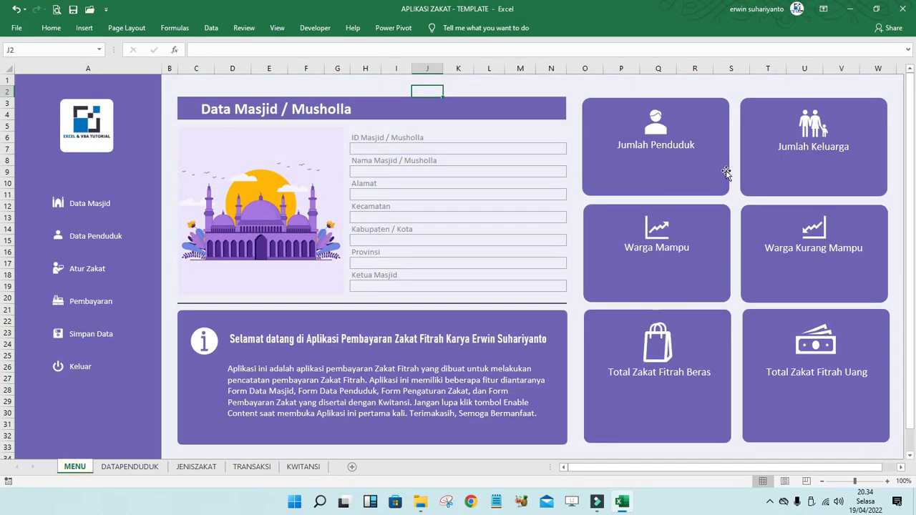
pyautogui.click(140, 468)
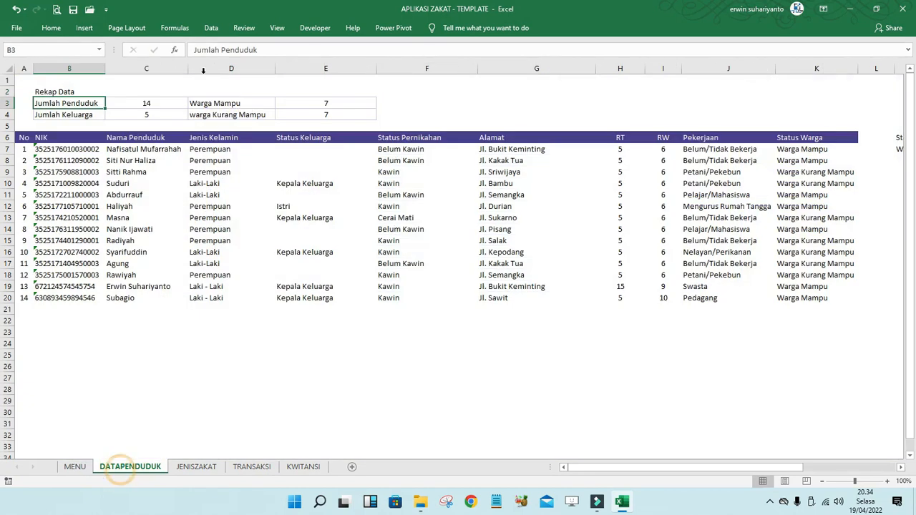
# - Inspect the COUNTA/COUNTIF formulas in C3, C4, E3 and E4, then view the JENISZAKAT sheet
pyautogui.click(151, 105)
pyautogui.click(299, 50)
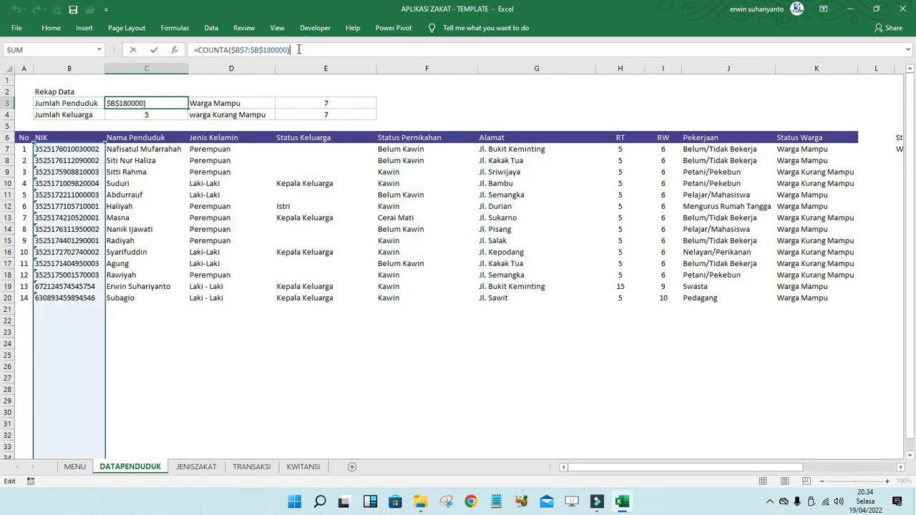
pyautogui.click(161, 118)
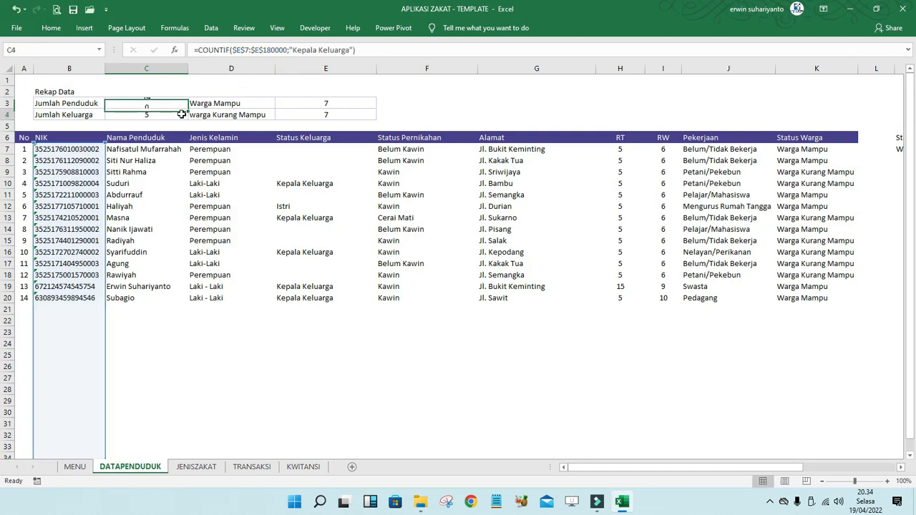
pyautogui.doubleClick(160, 121)
pyautogui.press('Return')
pyautogui.doubleClick(159, 115)
pyautogui.click(335, 103)
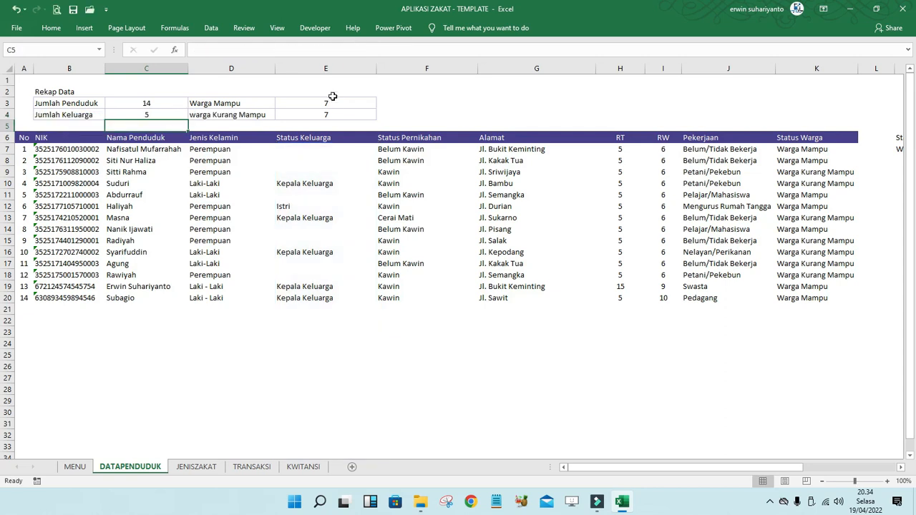
pyautogui.click(363, 50)
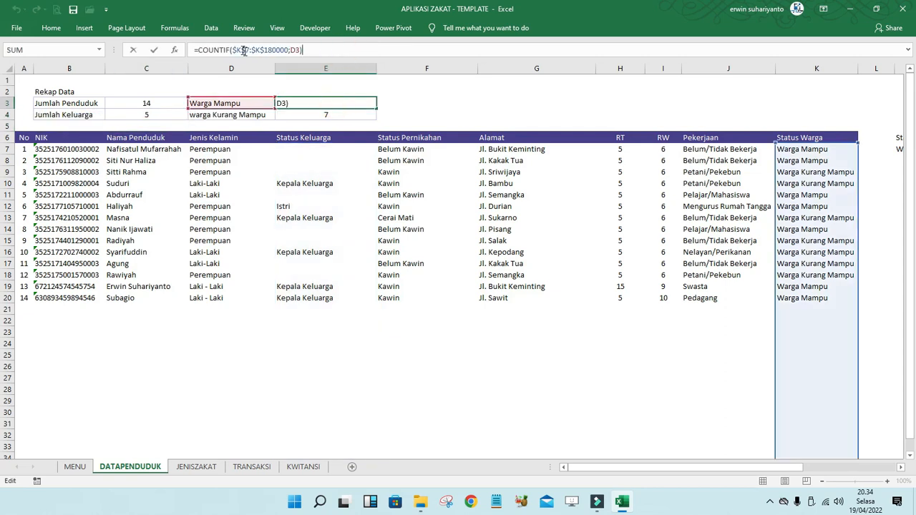
pyautogui.click(322, 115)
pyautogui.doubleClick(322, 115)
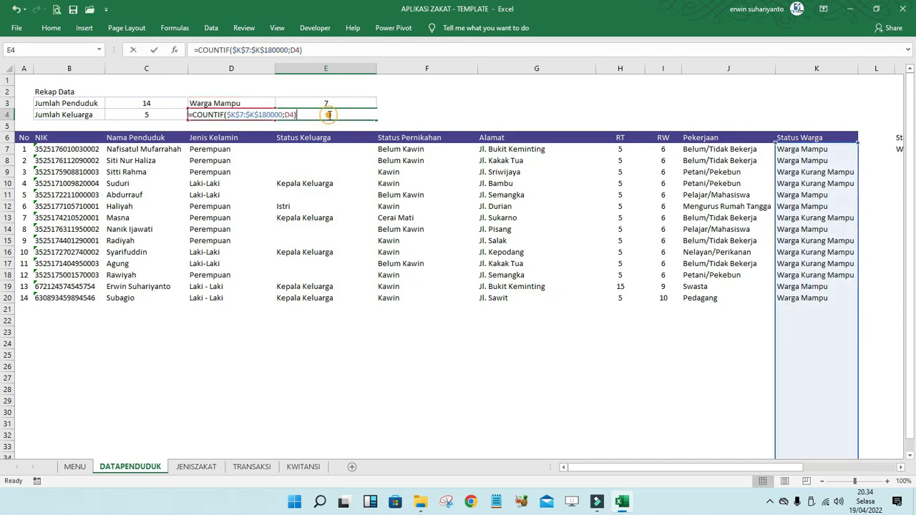
pyautogui.press('Return')
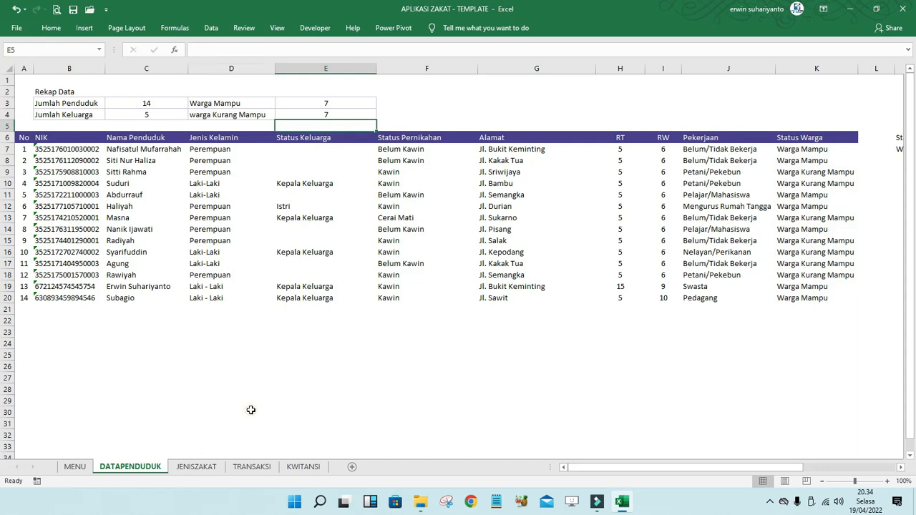
pyautogui.click(196, 466)
pyautogui.click(237, 302)
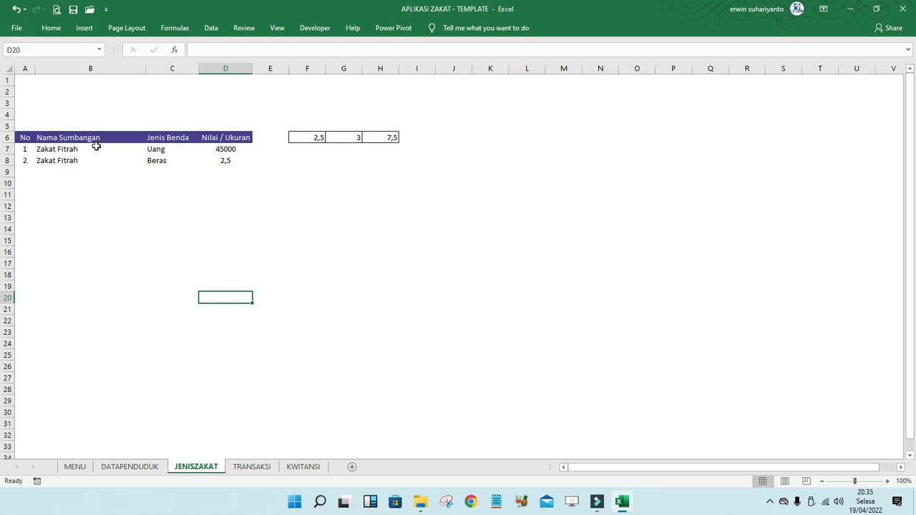
# - Switch to the TRANSAKSI sheet listing nine Zakat Fitrah payments
pyautogui.click(252, 466)
pyautogui.click(288, 354)
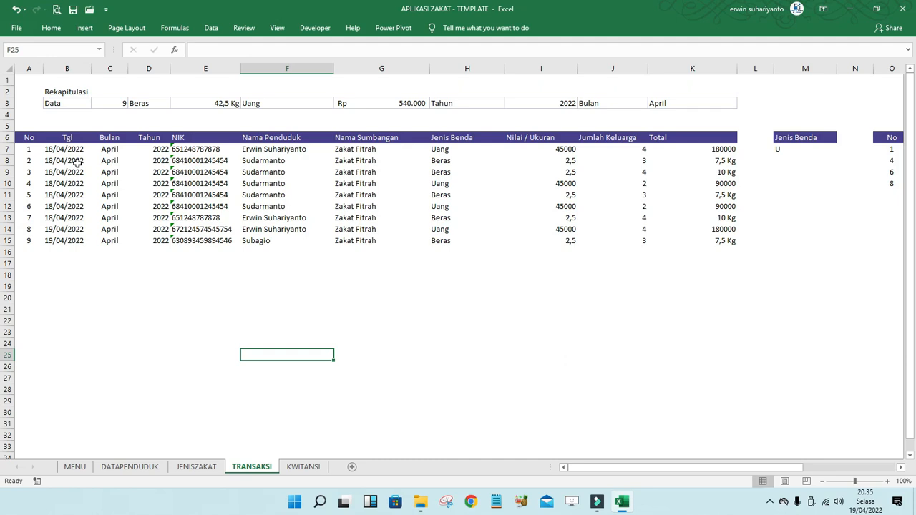
# - Look over the TRANSAKSI list's Tahun, row-number and Total columns, peeking at MENU and KWITANSI
pyautogui.click(127, 202)
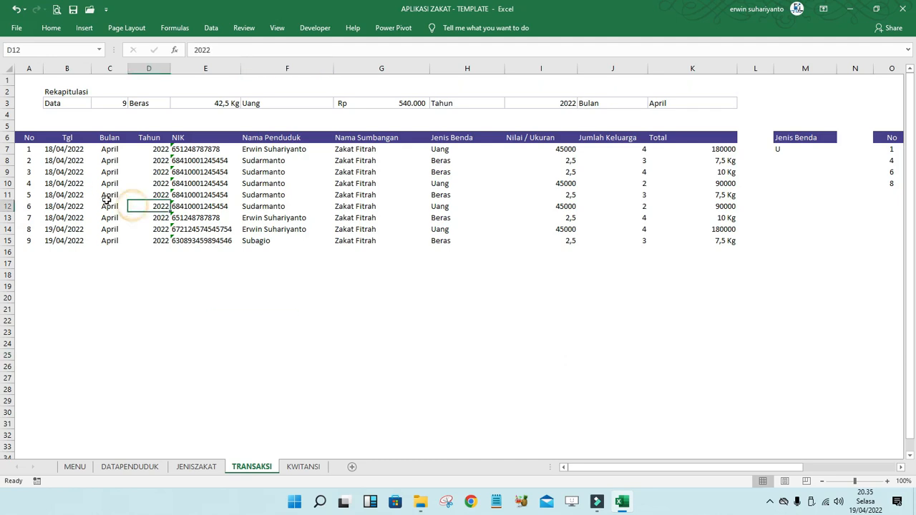
pyautogui.click(31, 147)
pyautogui.click(665, 142)
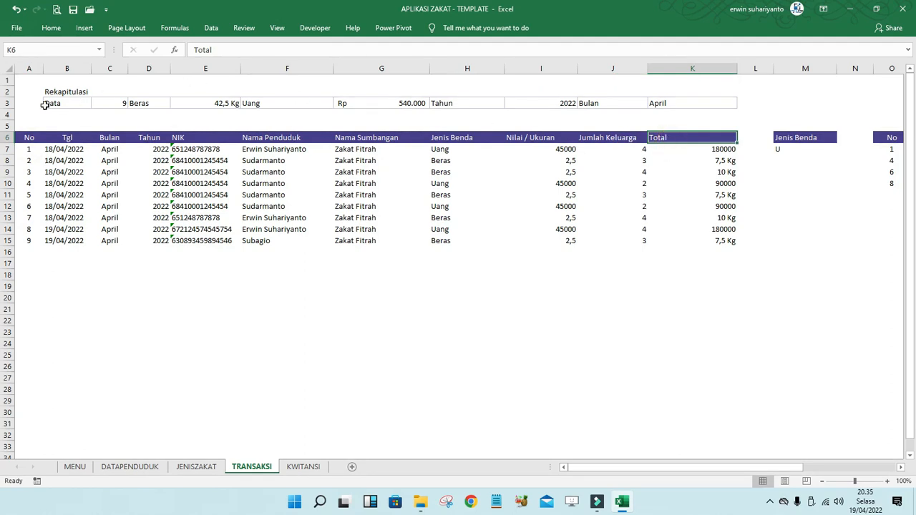
pyautogui.click(74, 469)
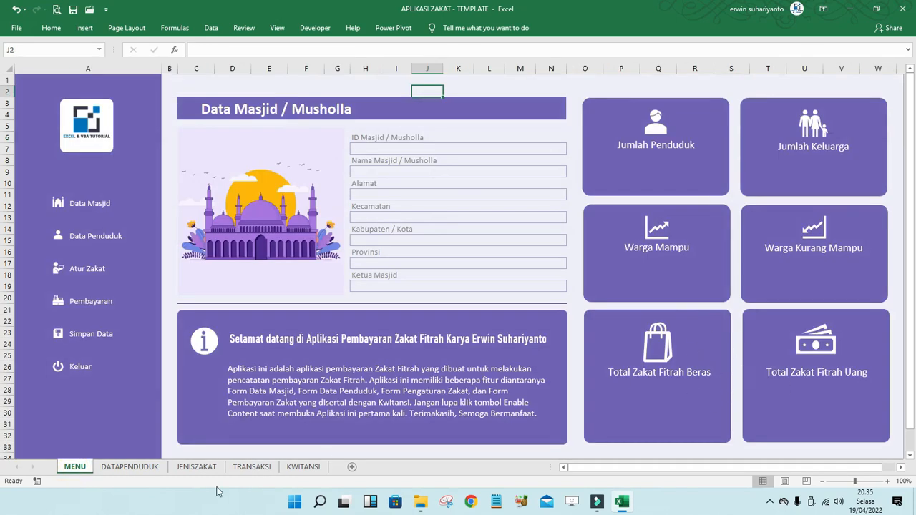
pyautogui.click(303, 467)
pyautogui.click(251, 467)
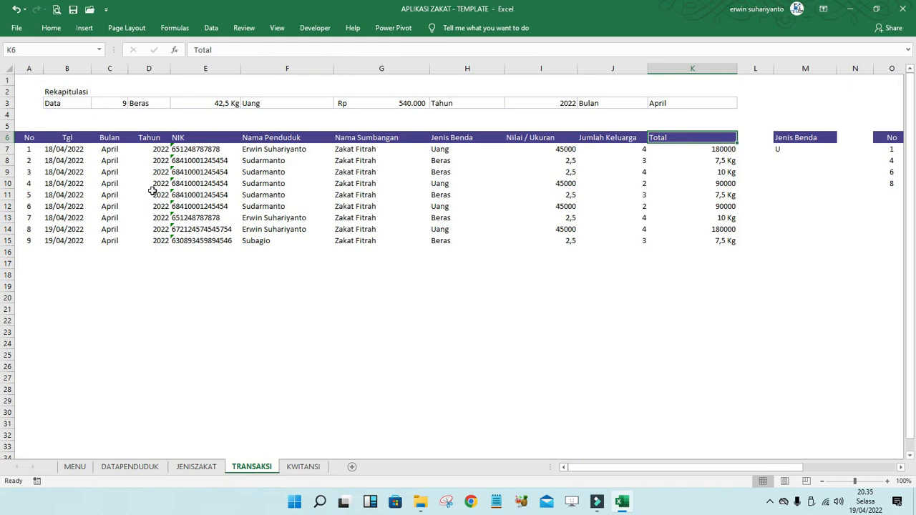
# - Check the recap cells: count in C3, SUMIFS totals in E3 and G3, 2022 and April
pyautogui.click(105, 105)
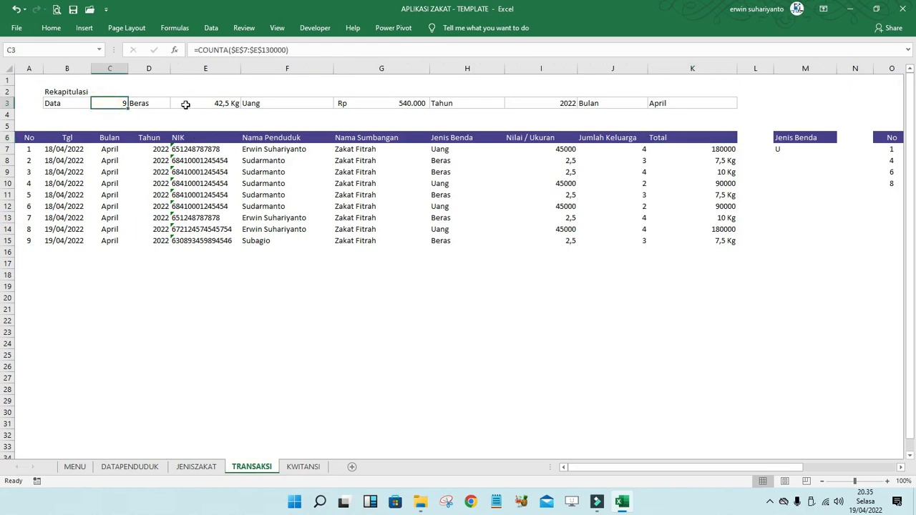
pyautogui.click(211, 105)
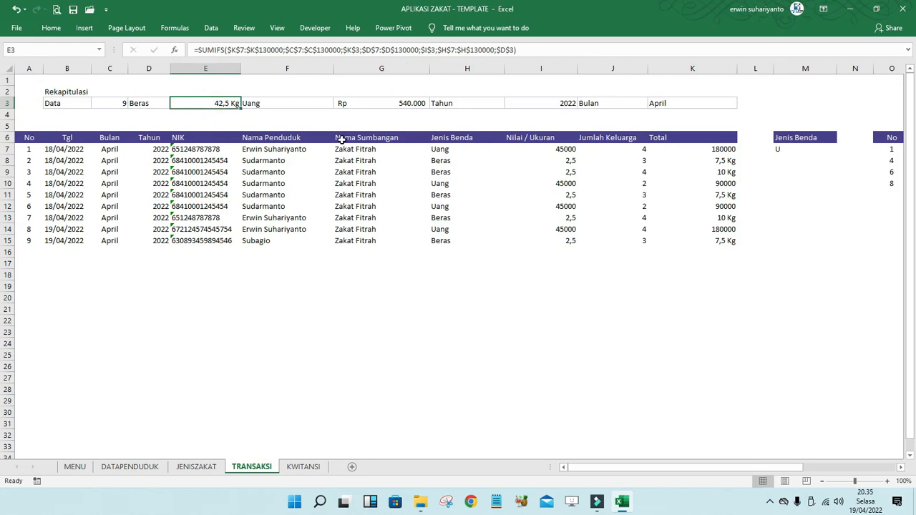
pyautogui.click(365, 117)
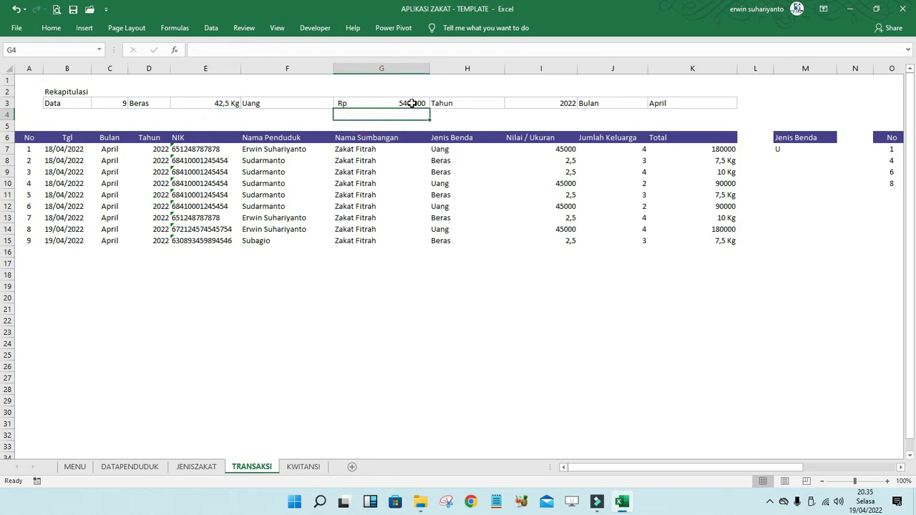
pyautogui.click(413, 103)
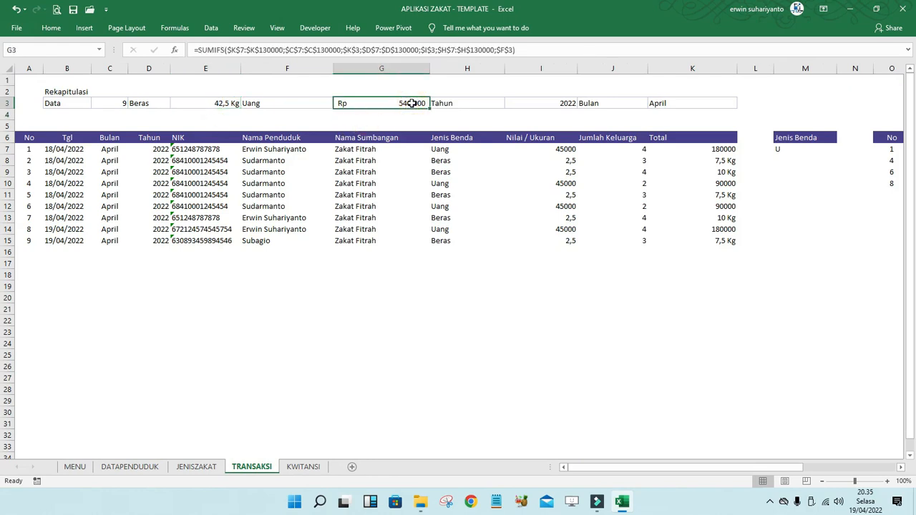
pyautogui.click(561, 102)
pyautogui.click(666, 104)
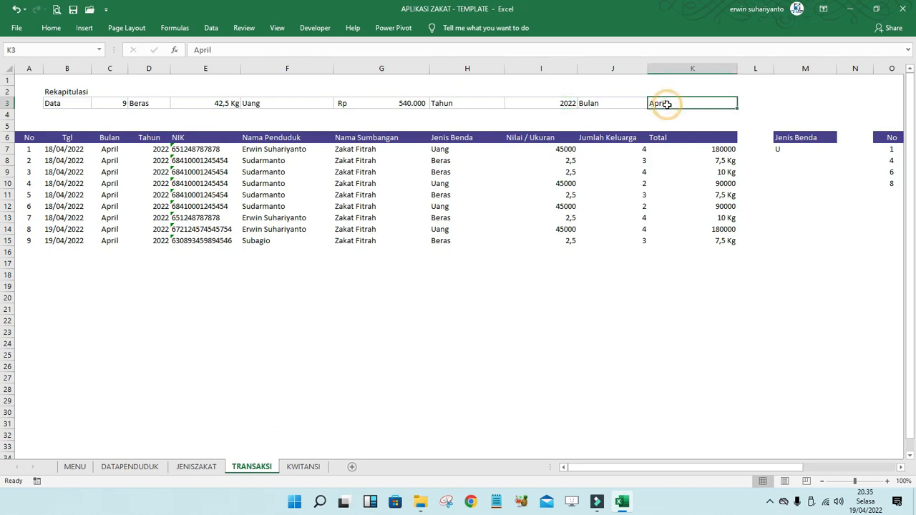
# - Review G3's money-total SUMIFS formula, keeping its Rp 540.000 result
pyautogui.click(65, 469)
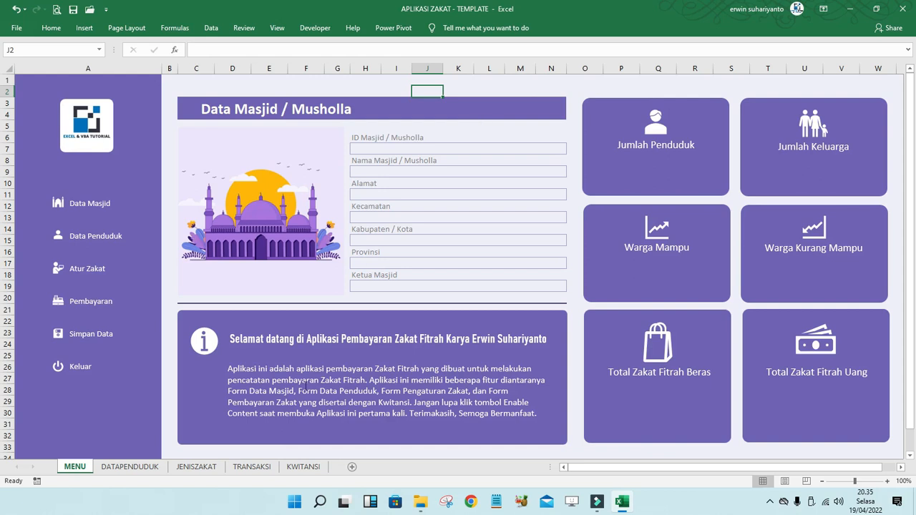
pyautogui.click(251, 466)
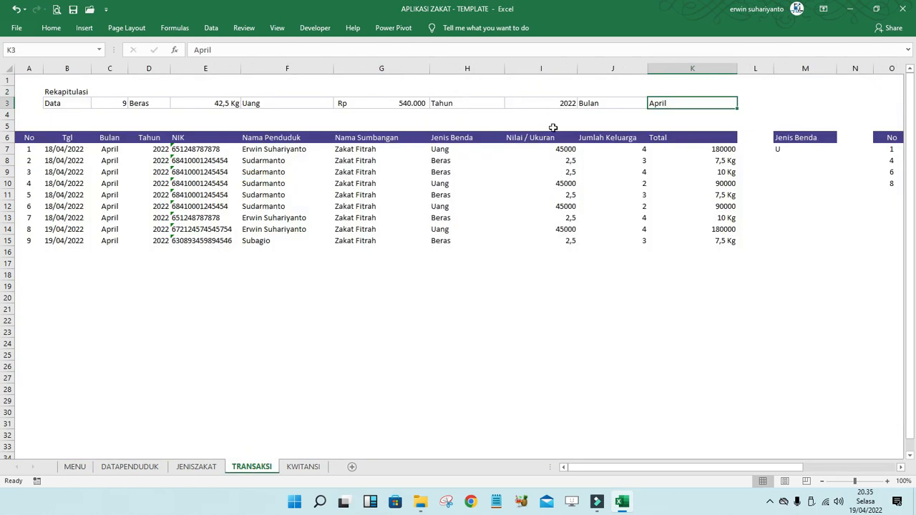
pyautogui.click(534, 171)
pyautogui.click(418, 151)
pyautogui.click(283, 160)
pyautogui.click(384, 101)
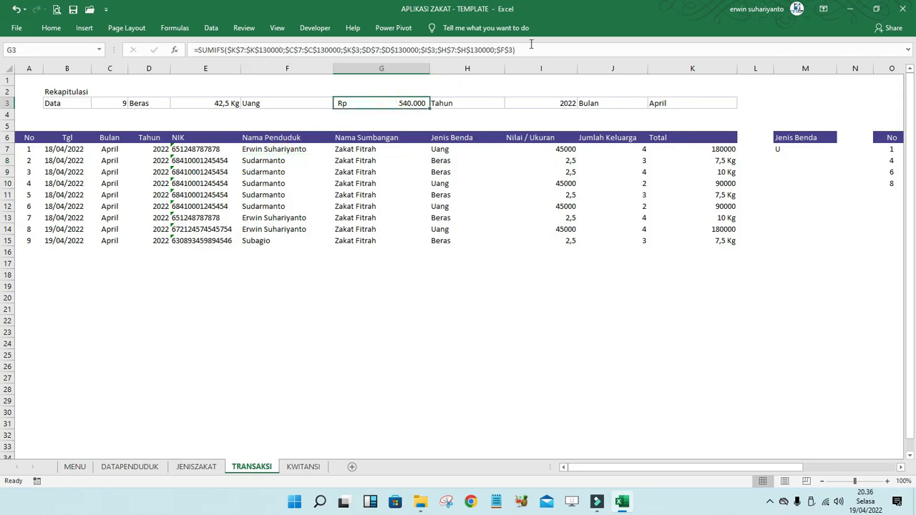
pyautogui.click(528, 47)
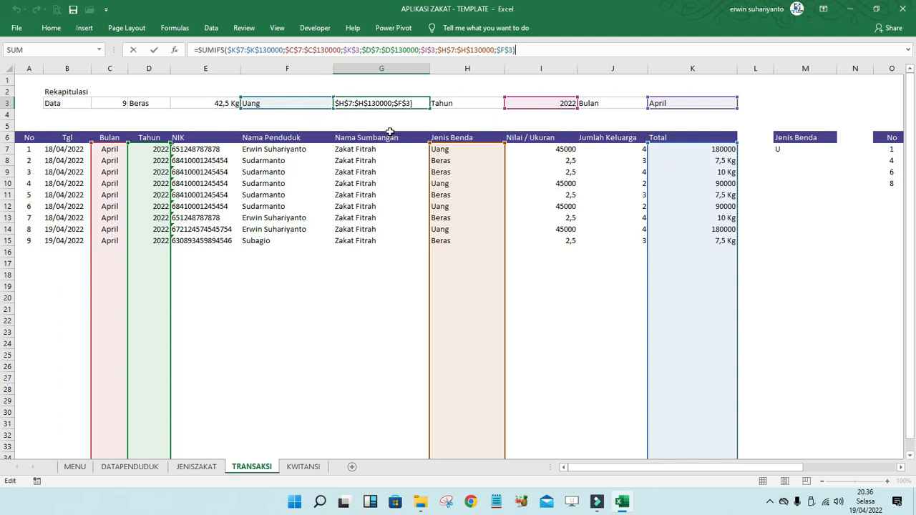
pyautogui.press('Return')
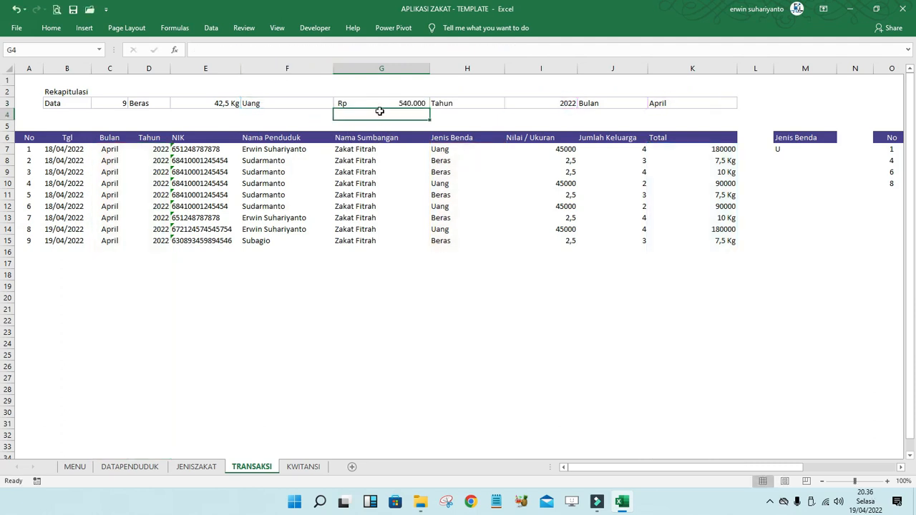
pyautogui.click(380, 105)
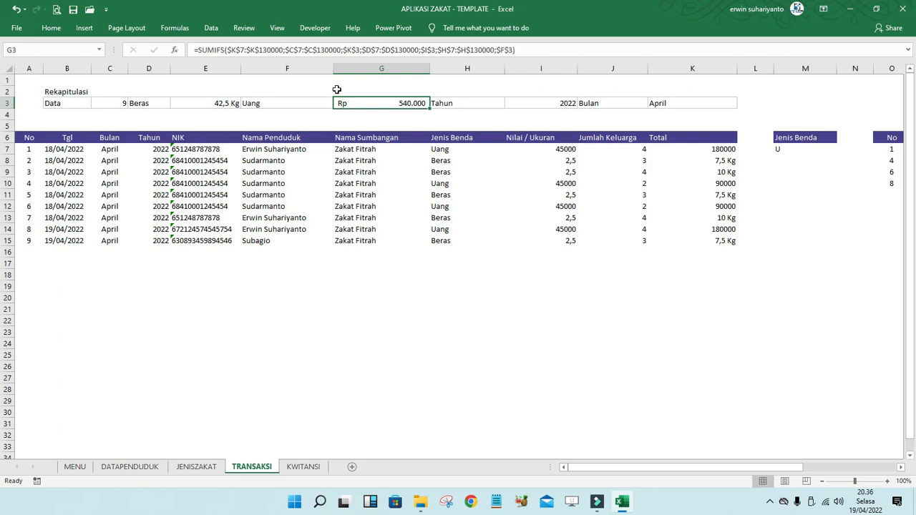
# - Examine the ranges used by the rice-total formula in E3, then go to the KWITANSI sheet
pyautogui.click(275, 198)
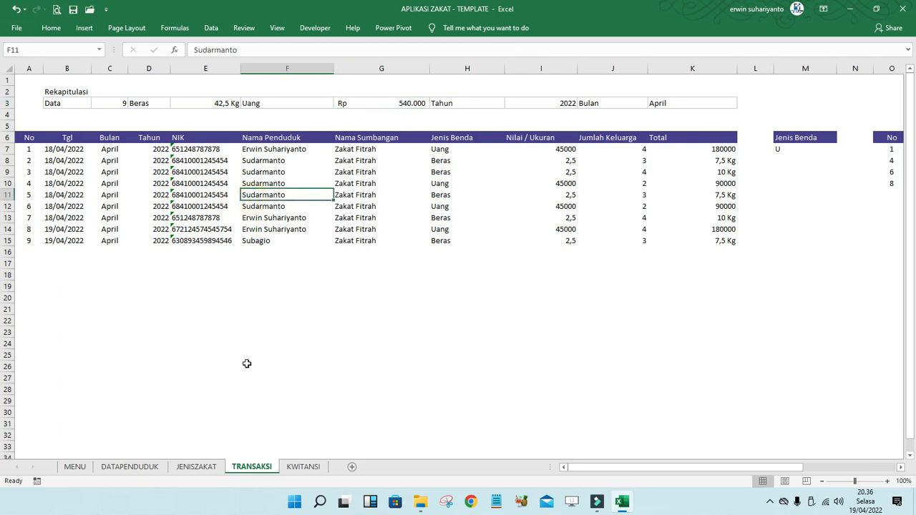
pyautogui.click(226, 103)
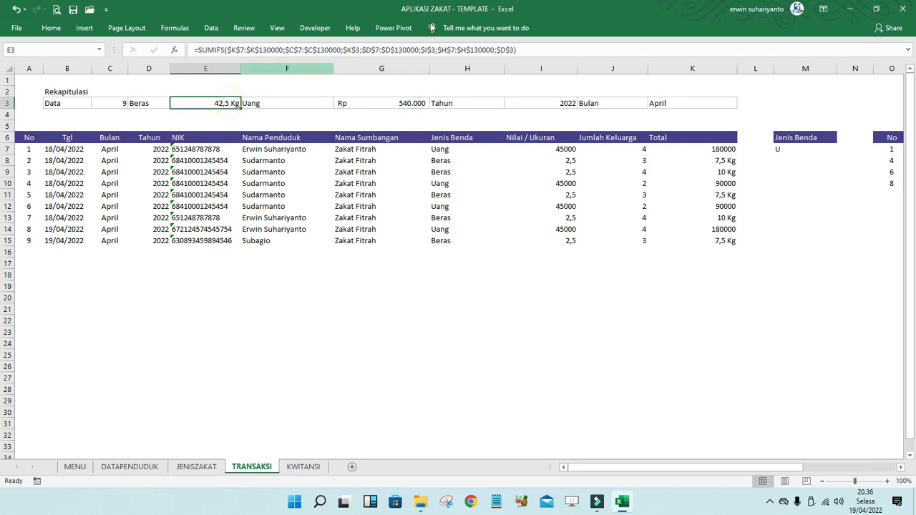
pyautogui.click(536, 48)
pyautogui.click(276, 311)
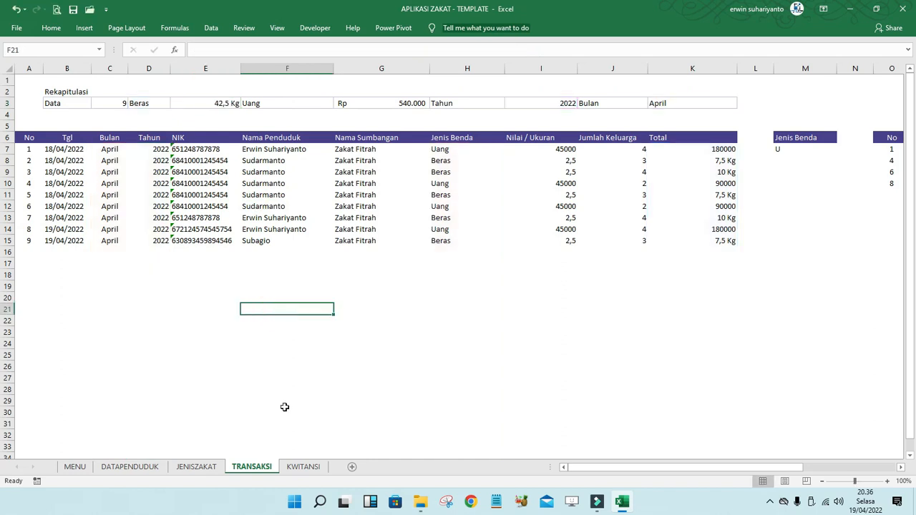
pyautogui.click(303, 465)
# - Inspect the KWITANSI receipt's resident name, 2,5 Kg amount, mosque logo, 7,5 Kg total and date
pyautogui.click(159, 190)
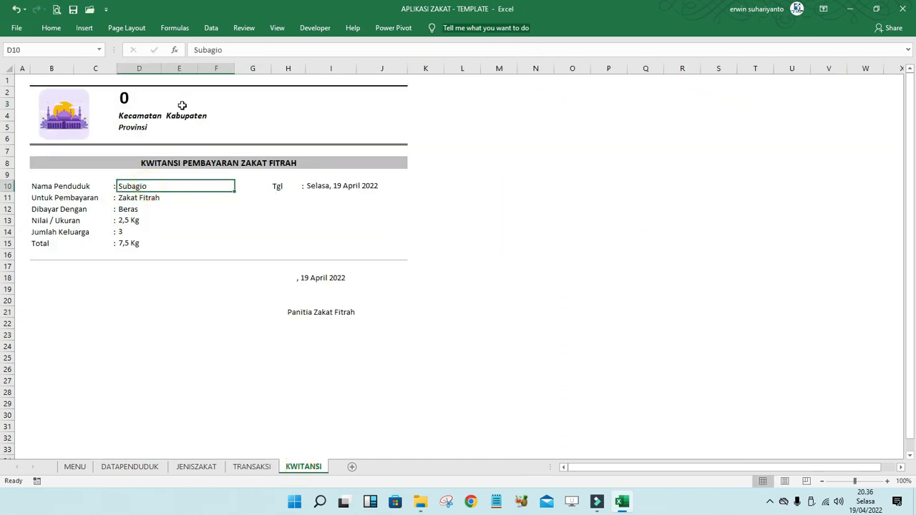
pyautogui.click(159, 219)
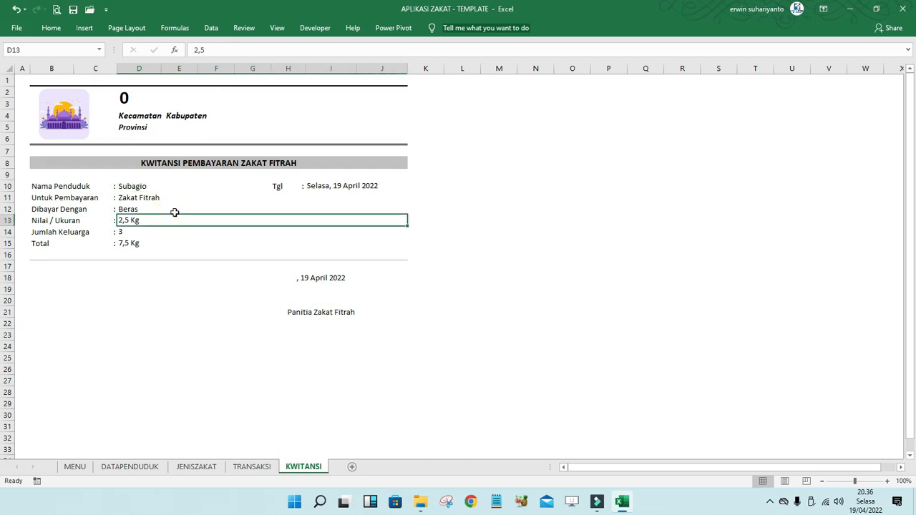
pyautogui.click(67, 115)
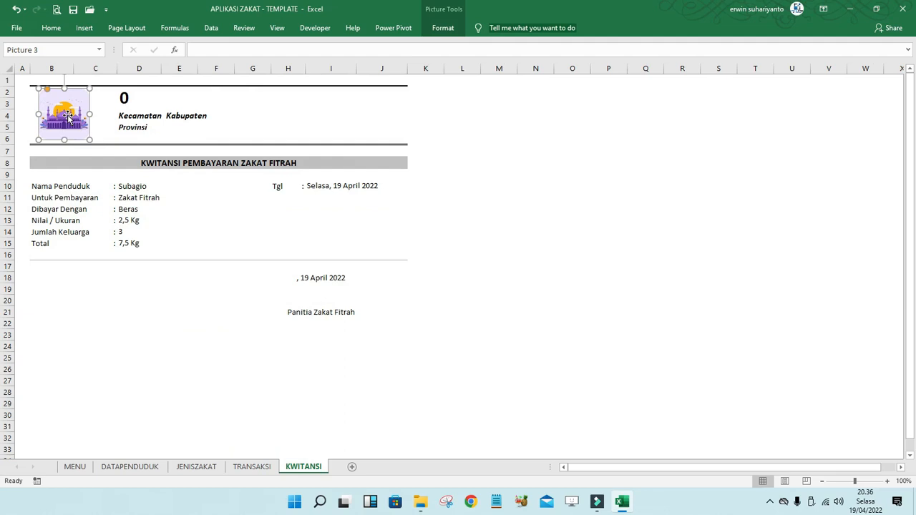
pyautogui.click(161, 317)
pyautogui.click(142, 187)
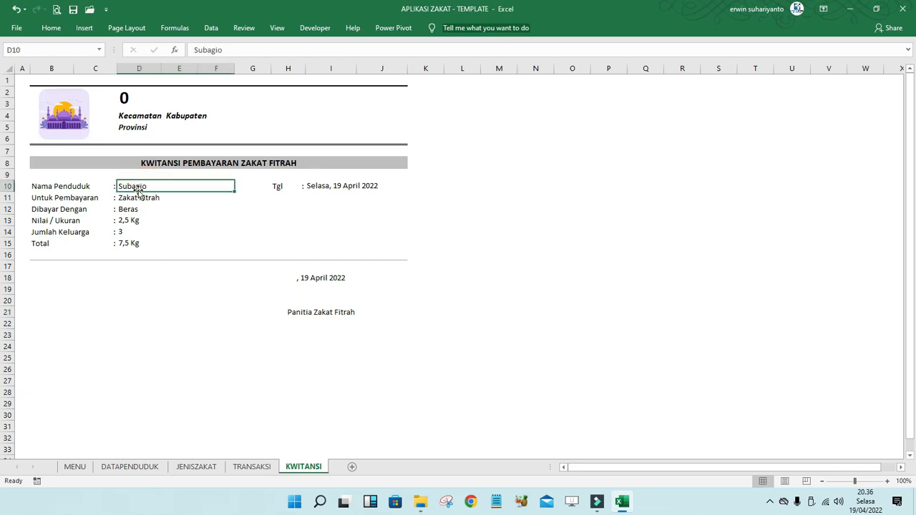
pyautogui.click(136, 244)
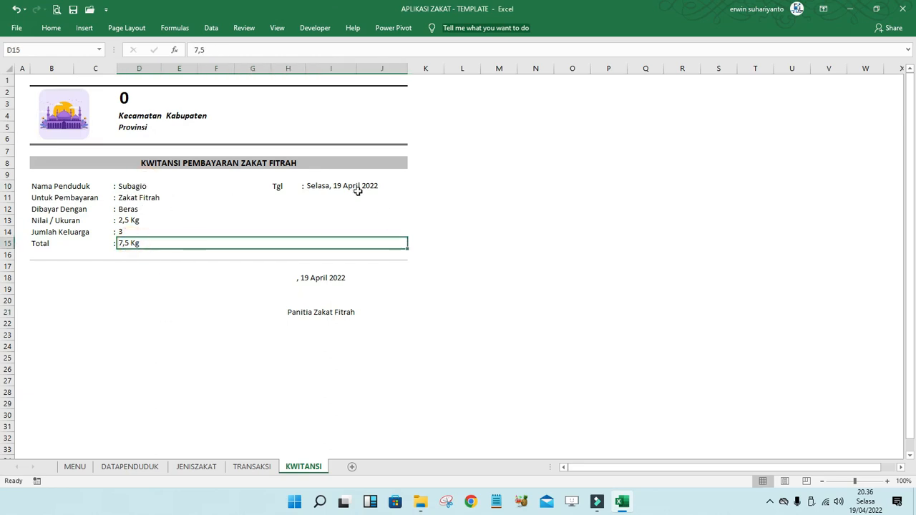
pyautogui.click(330, 186)
# - Step down through the receipt's detail fields to the total and back up to the Zakat Fitrah line
pyautogui.click(146, 188)
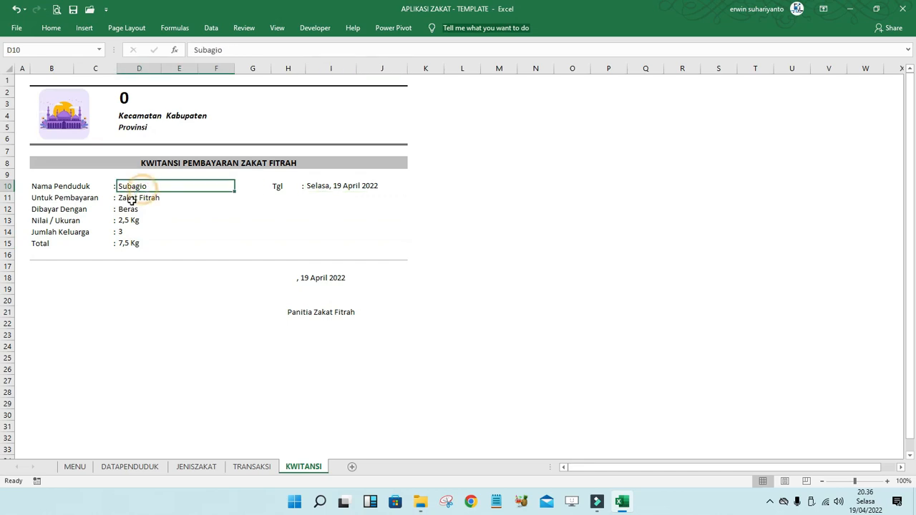
pyautogui.click(128, 198)
pyautogui.click(129, 209)
pyautogui.click(130, 220)
pyautogui.click(131, 232)
pyautogui.click(135, 242)
pyautogui.click(134, 221)
pyautogui.click(136, 209)
pyautogui.click(137, 198)
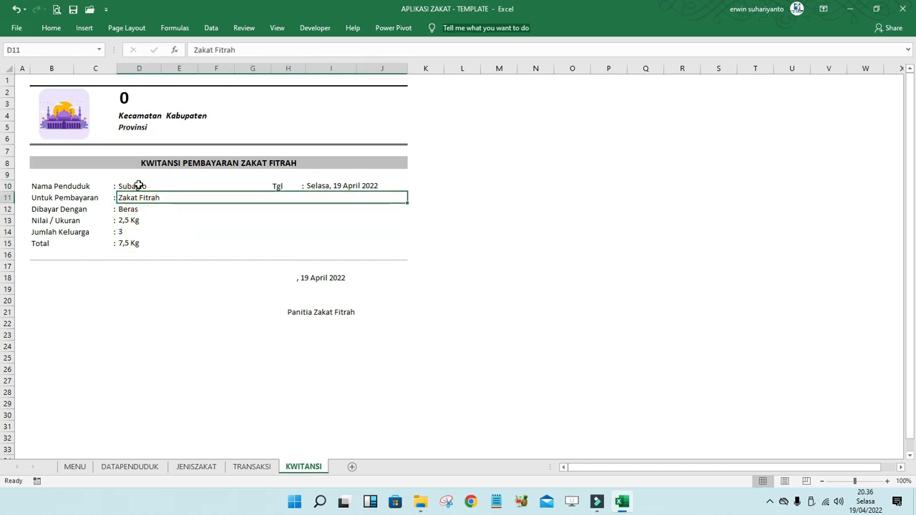
# - Check the receipt heading's mosque name, district, province lines and the formula linking them to MENU
pyautogui.click(143, 101)
pyautogui.click(134, 116)
pyautogui.click(162, 128)
pyautogui.click(158, 96)
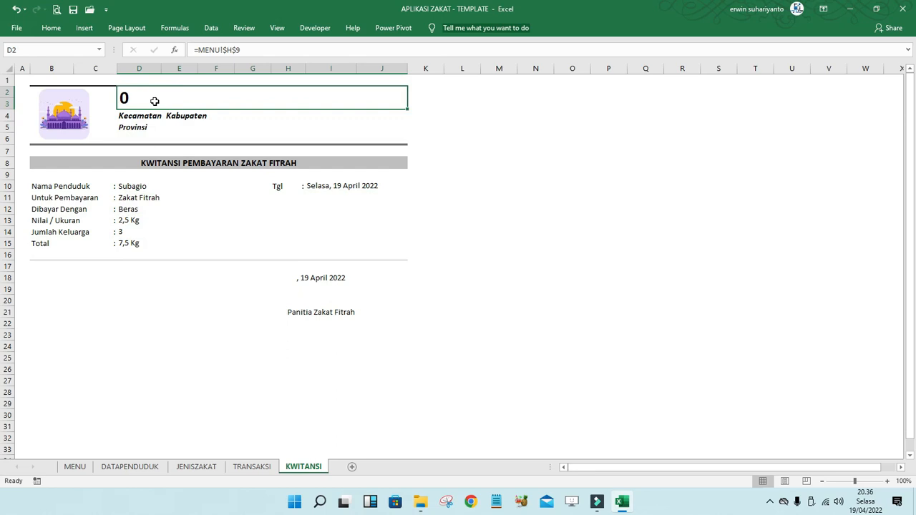
# - Toggle between the MENU and KWITANSI sheets, ending on MENU
pyautogui.click(75, 468)
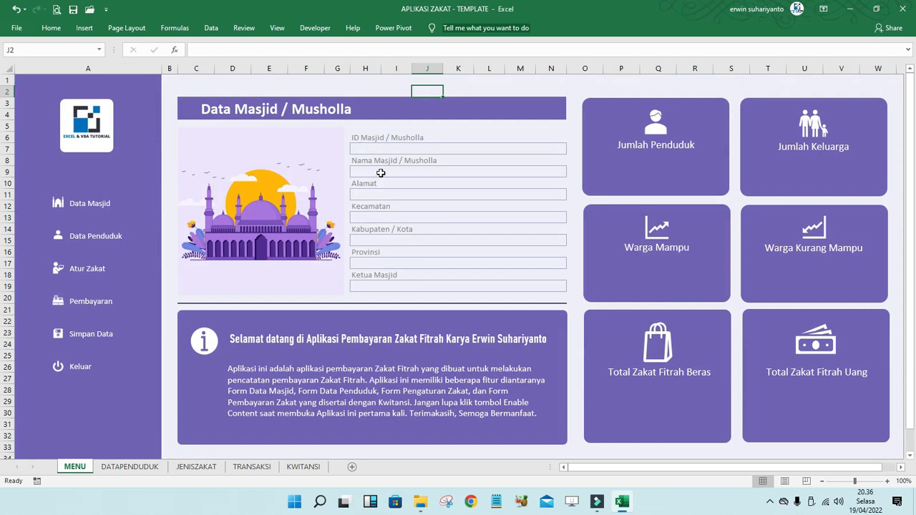
pyautogui.click(301, 470)
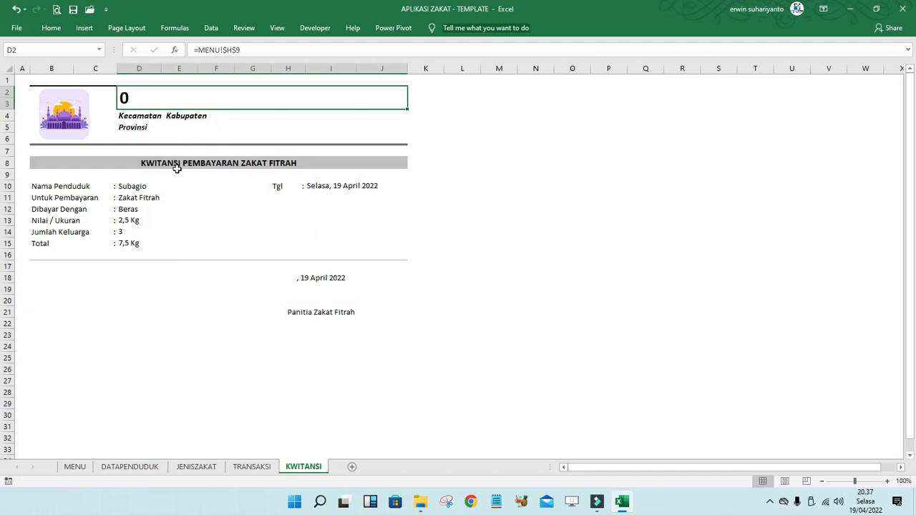
pyautogui.click(75, 467)
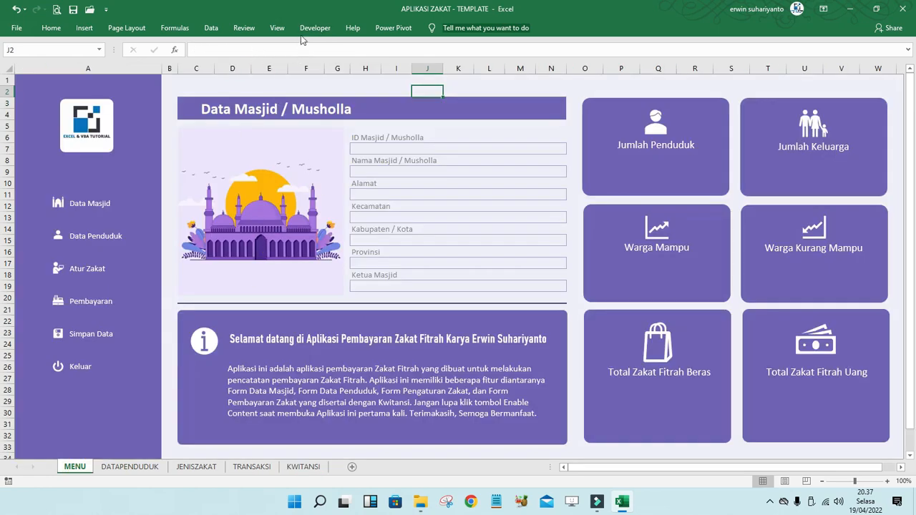
# - Verify Developer is checked in Customize the Ribbon, then launch Visual Basic from the Developer tab
pyautogui.click(315, 28)
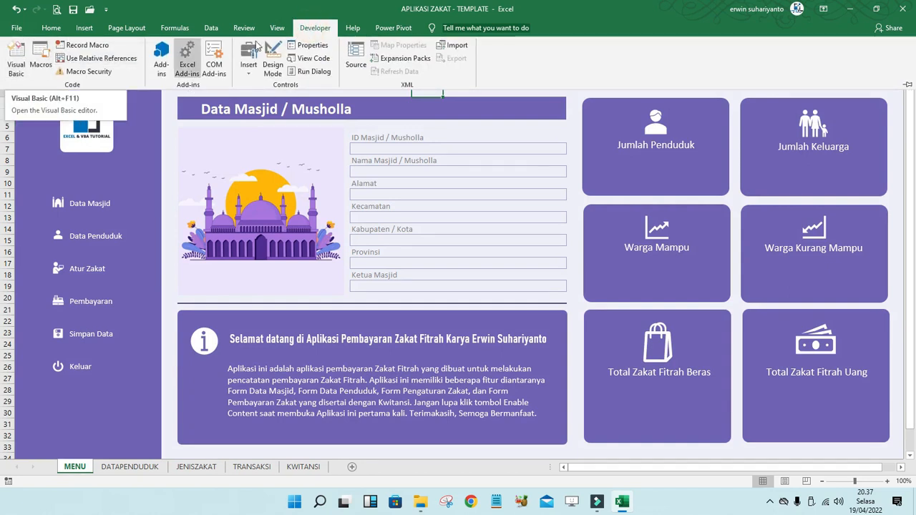
pyautogui.click(310, 32)
pyautogui.click(310, 32)
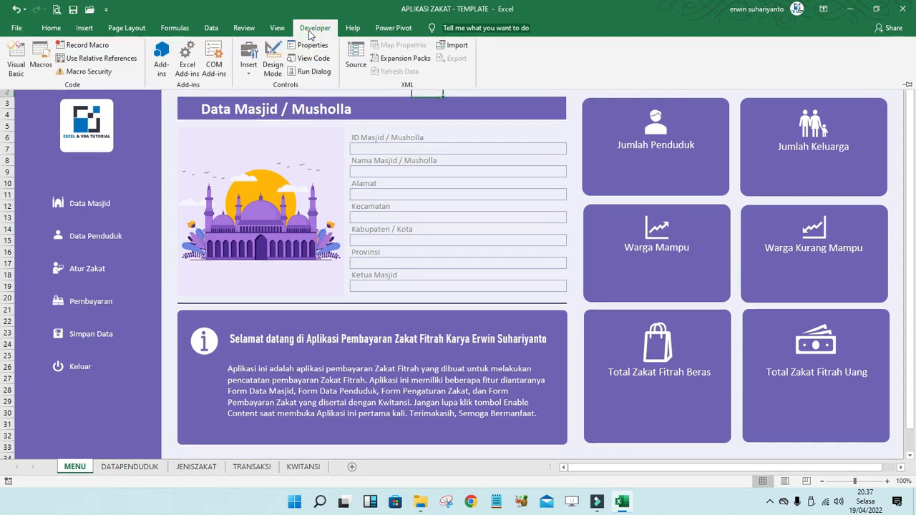
pyautogui.rightClick(217, 32)
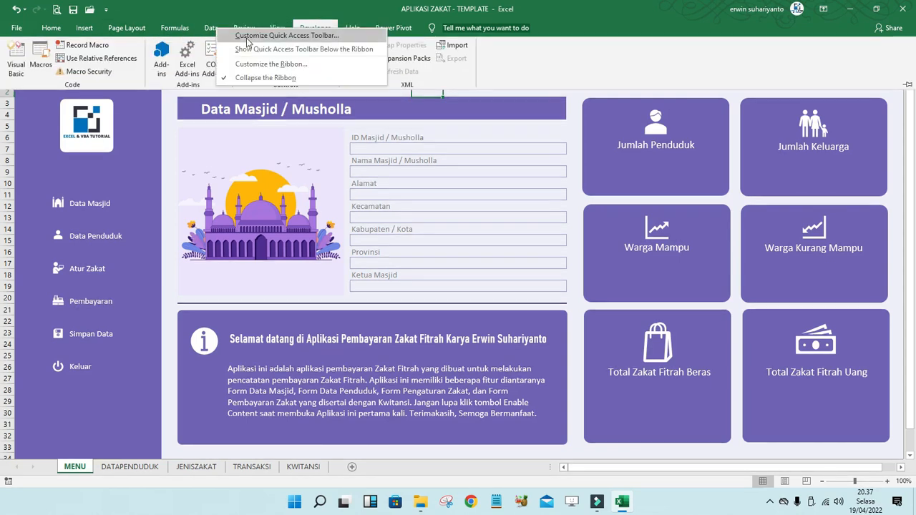
pyautogui.click(259, 66)
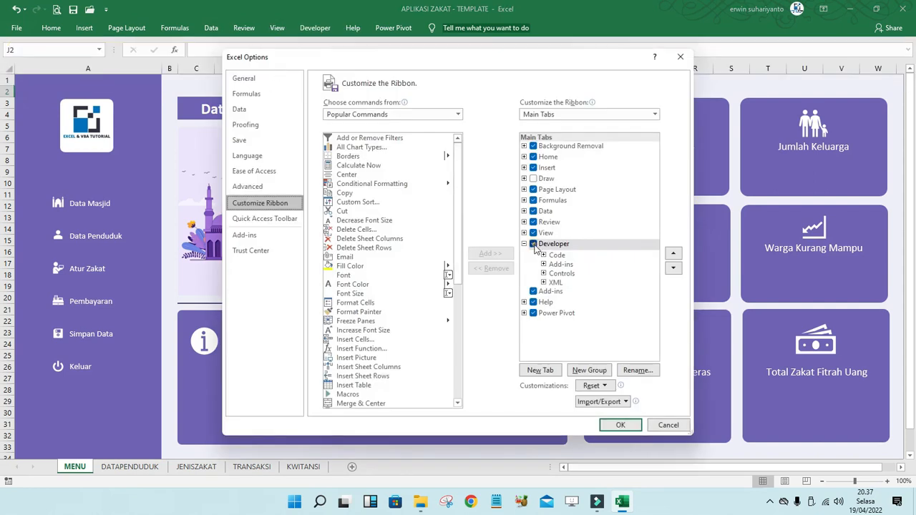
pyautogui.click(535, 246)
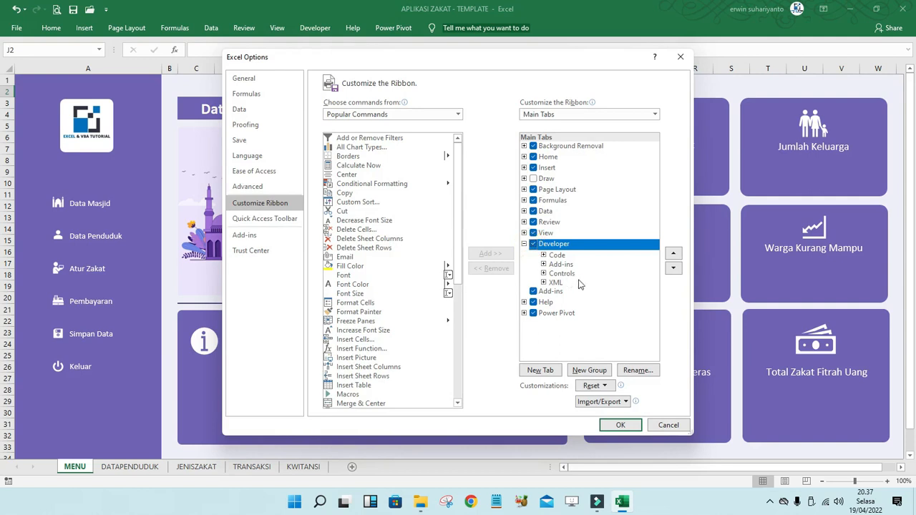
pyautogui.click(620, 425)
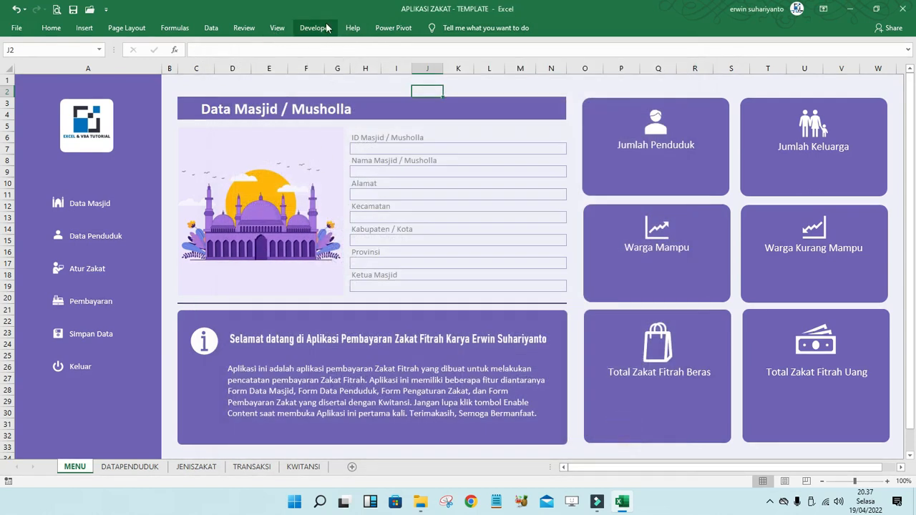
pyautogui.click(318, 28)
pyautogui.click(27, 69)
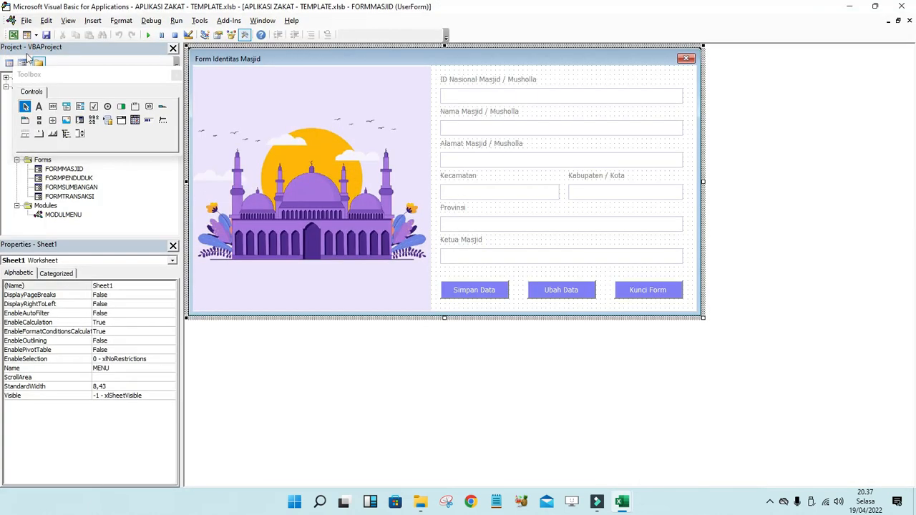
# - Inspect the FORMMASJID ID Nasional textbox's (Name) property to confirm it reads TXTID
pyautogui.click(590, 228)
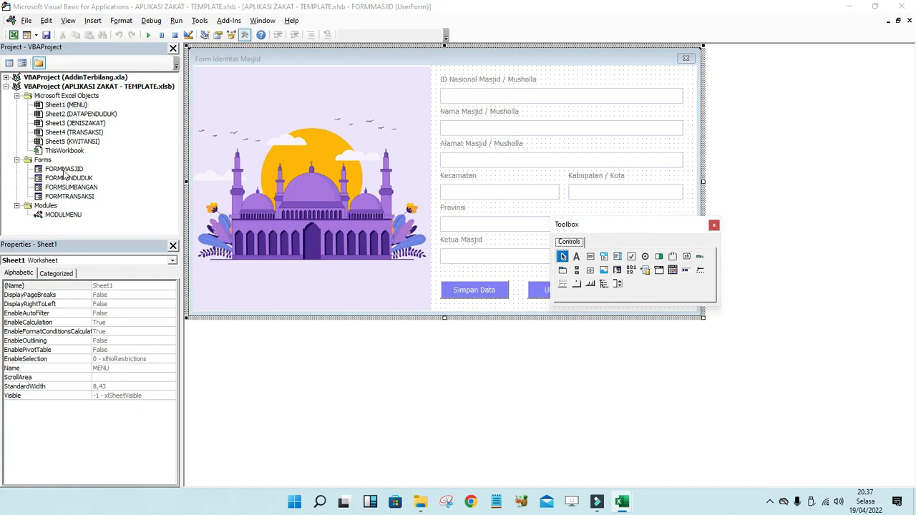
pyautogui.click(62, 170)
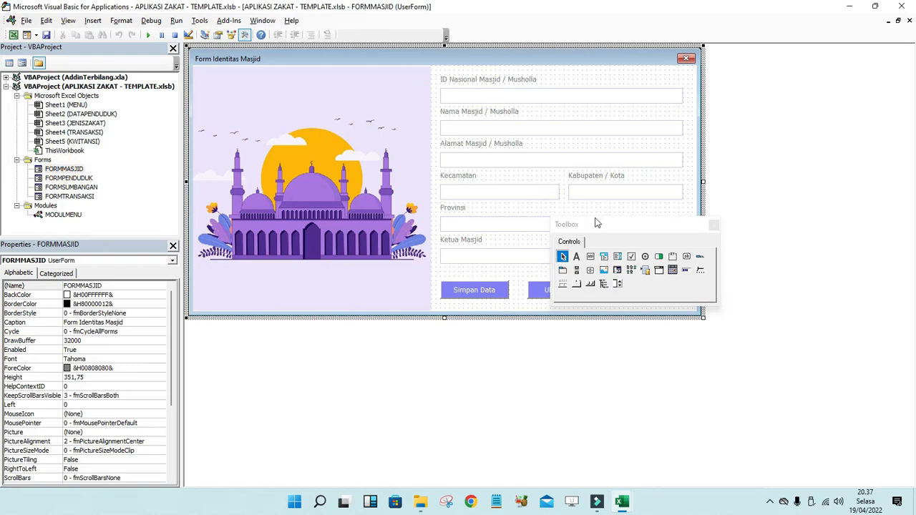
pyautogui.moveTo(593, 222); pyautogui.dragTo(594, 385)
pyautogui.click(461, 98)
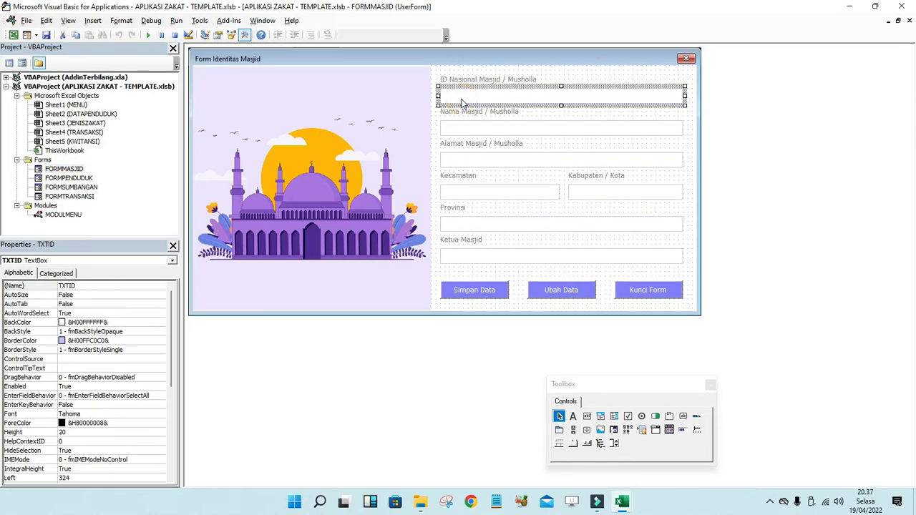
pyautogui.click(409, 62)
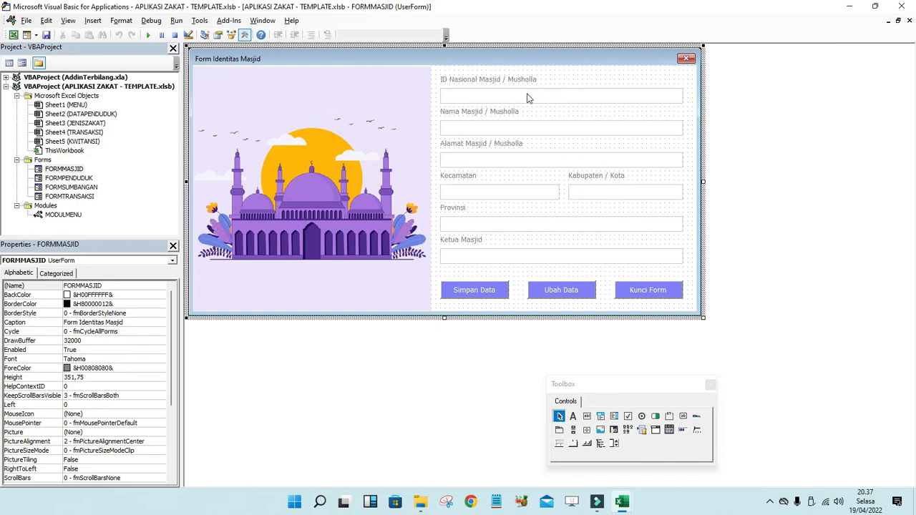
pyautogui.click(459, 99)
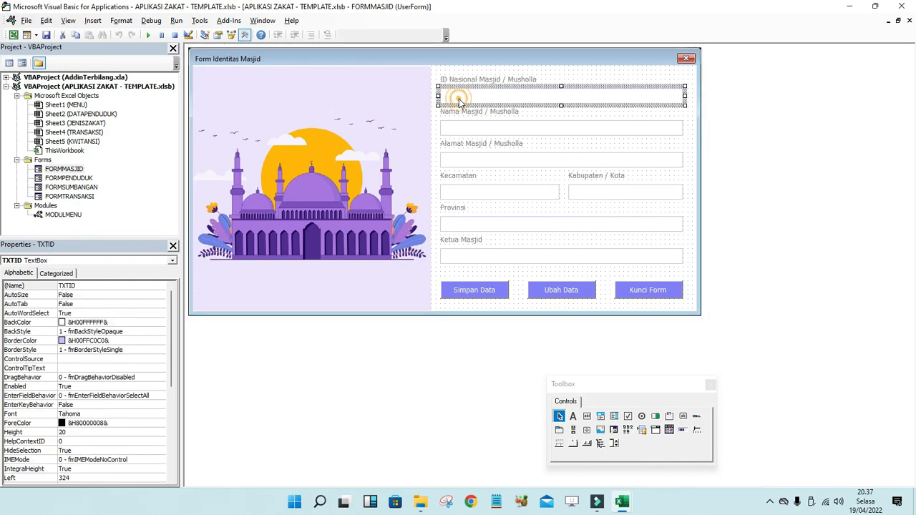
pyautogui.click(613, 82)
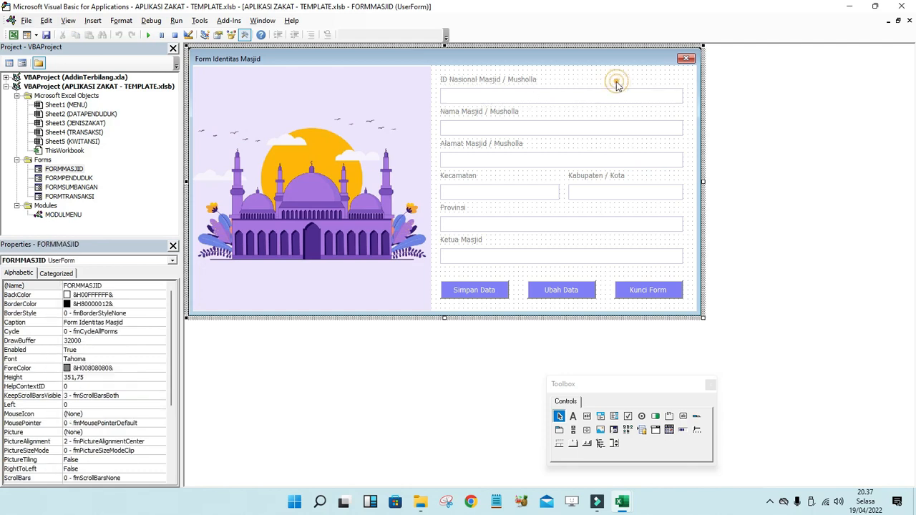
pyautogui.click(469, 95)
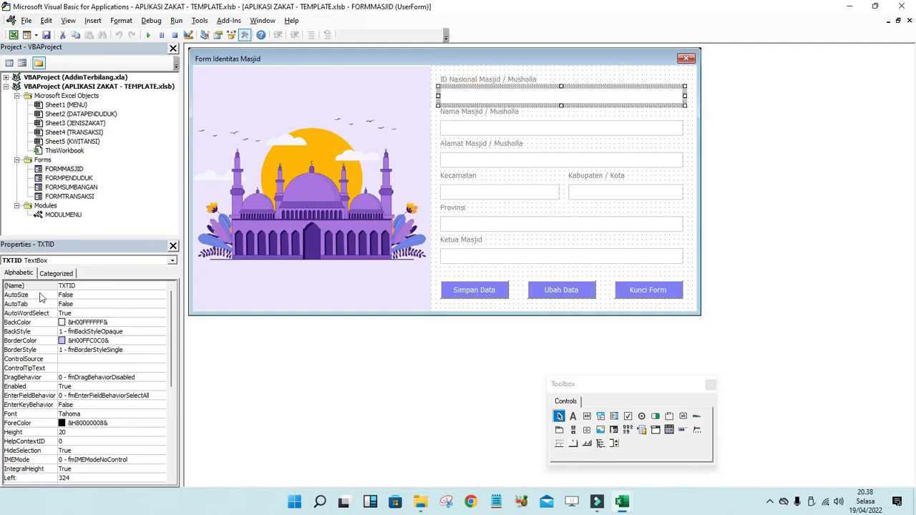
# - Rename the ID Nasional textbox to TXTID in the Properties window
pyautogui.click(86, 286)
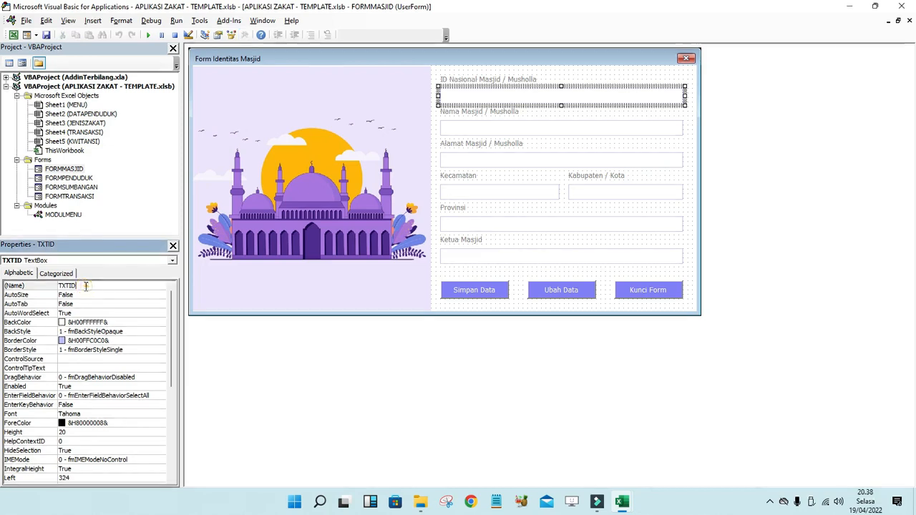
pyautogui.write('TXT')
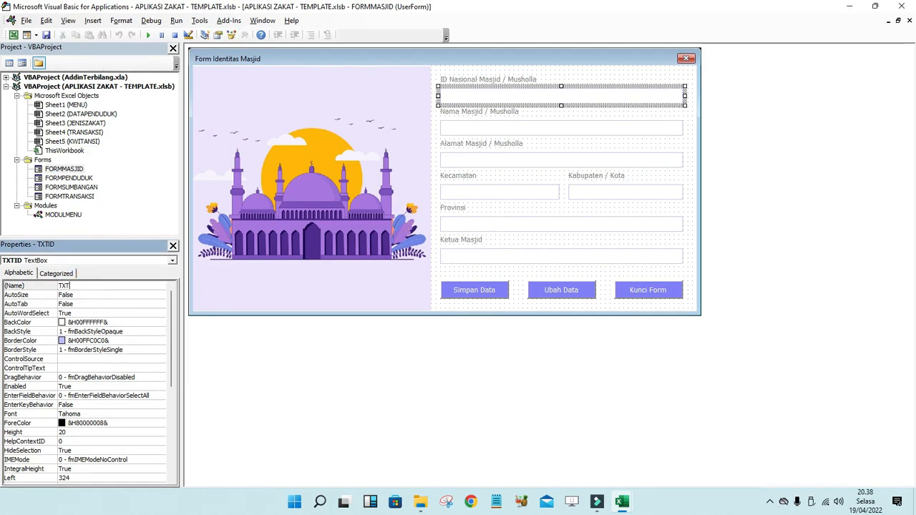
pyautogui.press('BackSpace')
pyautogui.write('extbox1')
pyautogui.press('Return')
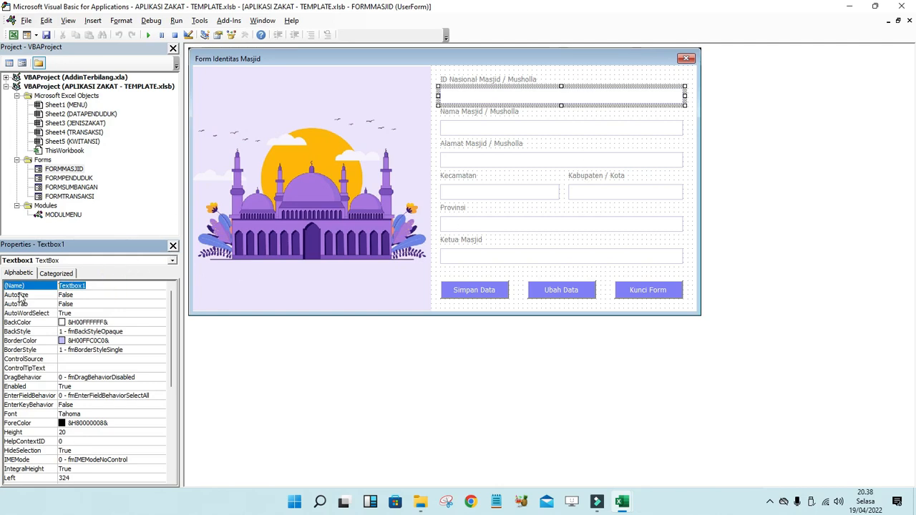
pyautogui.write('TXTID')
pyautogui.press('Return')
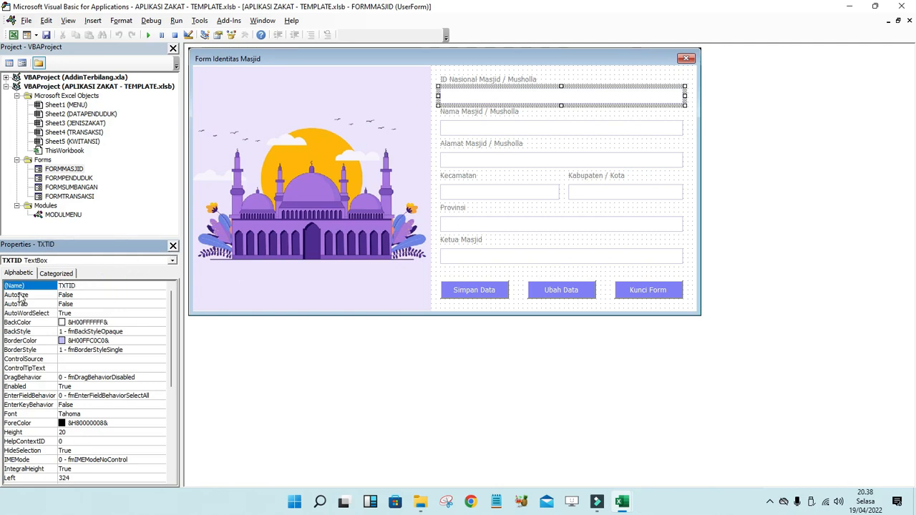
# - Confirm the textbox names TXTNAMA, TXTALAMAT, TXTKECAMATAN, TXTKABUPATEN, TXTPROVINSI and TXTKETUA
pyautogui.click(482, 129)
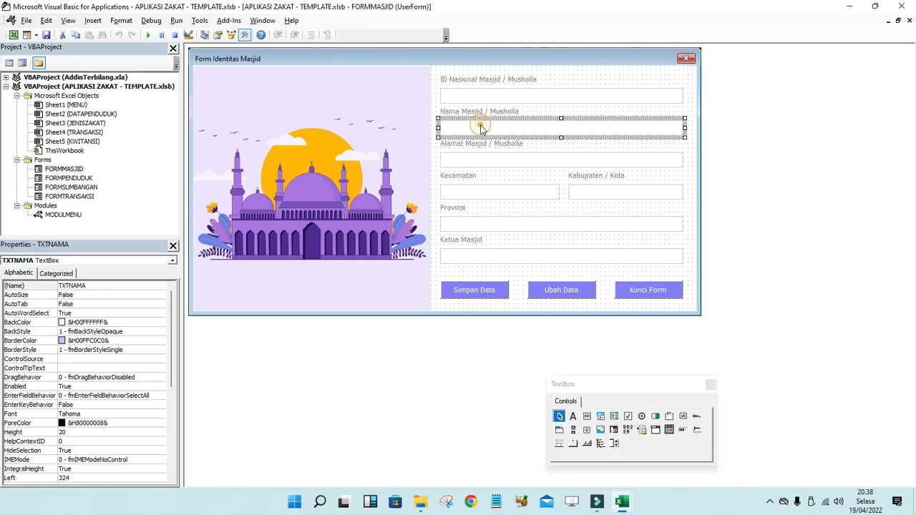
pyautogui.click(511, 95)
pyautogui.click(487, 125)
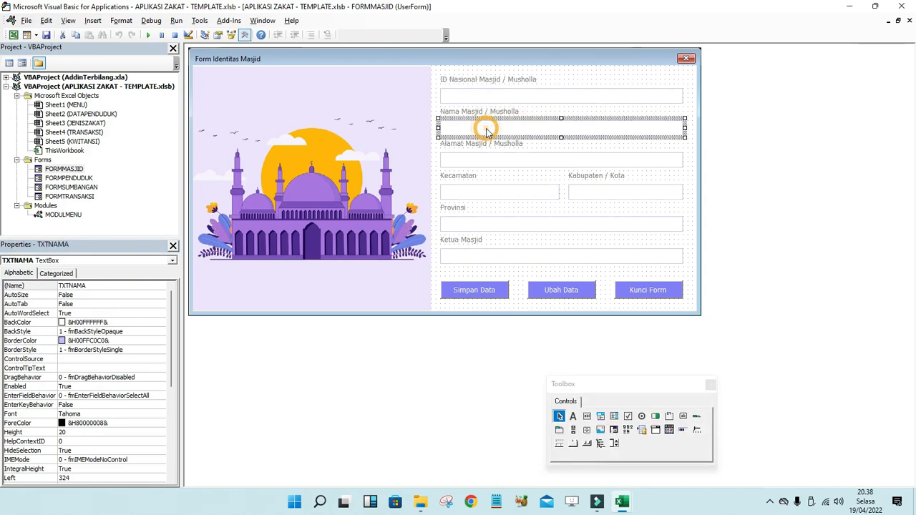
pyautogui.click(94, 287)
pyautogui.click(455, 165)
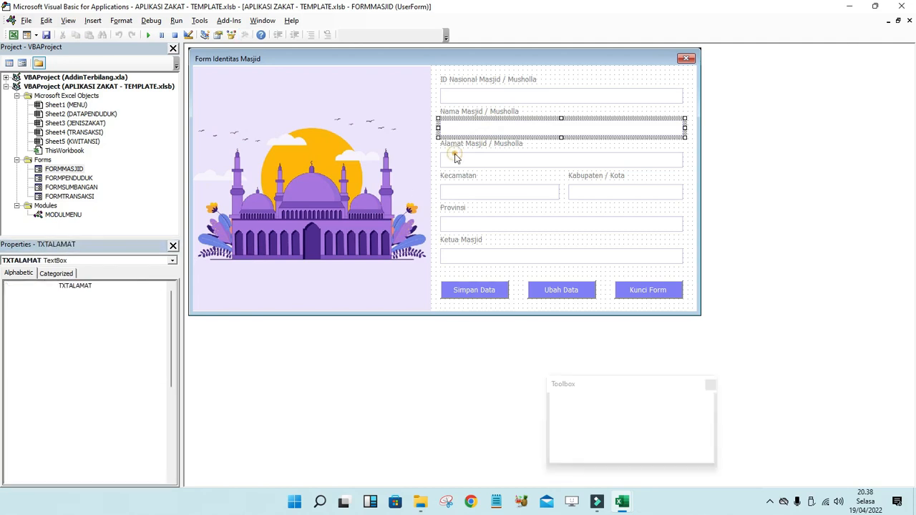
pyautogui.click(109, 285)
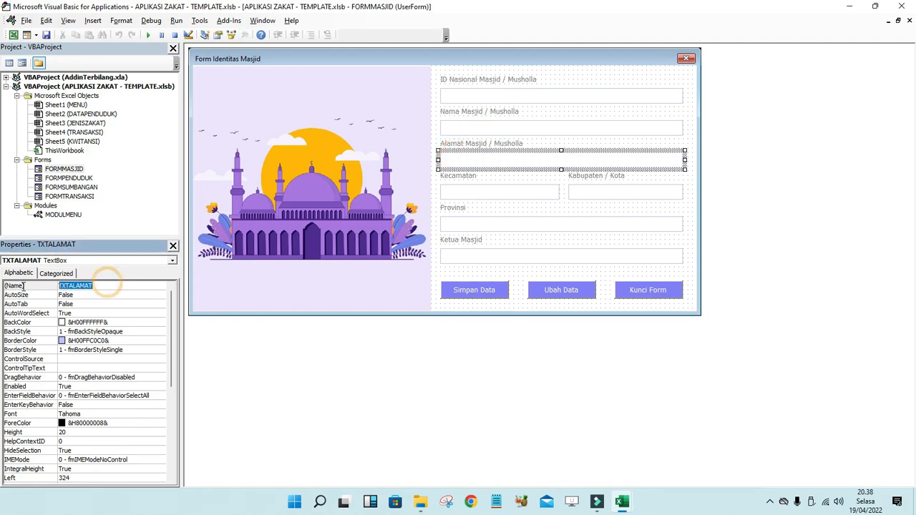
pyautogui.click(498, 191)
pyautogui.click(118, 285)
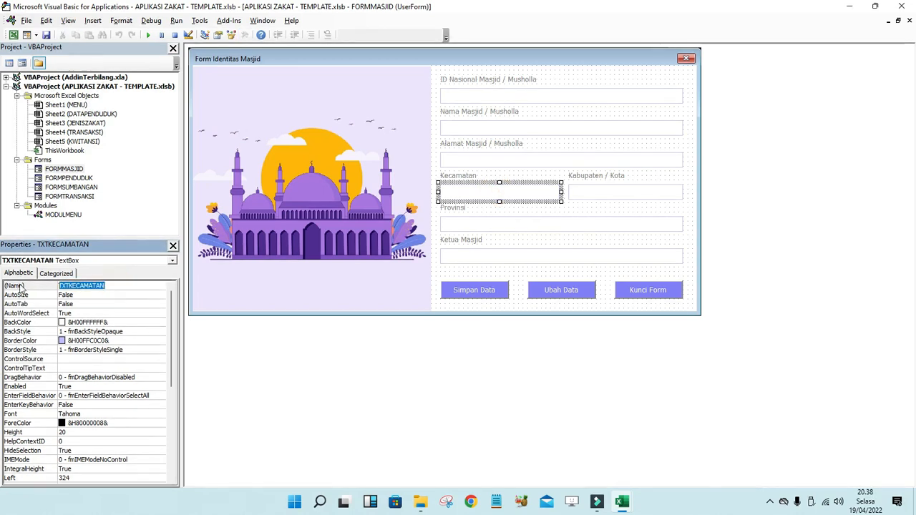
pyautogui.click(601, 191)
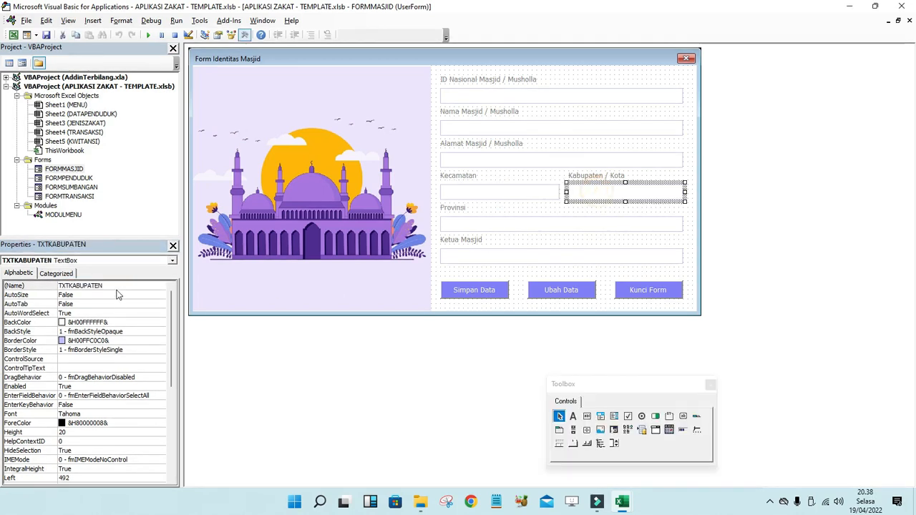
pyautogui.click(116, 285)
pyautogui.click(486, 226)
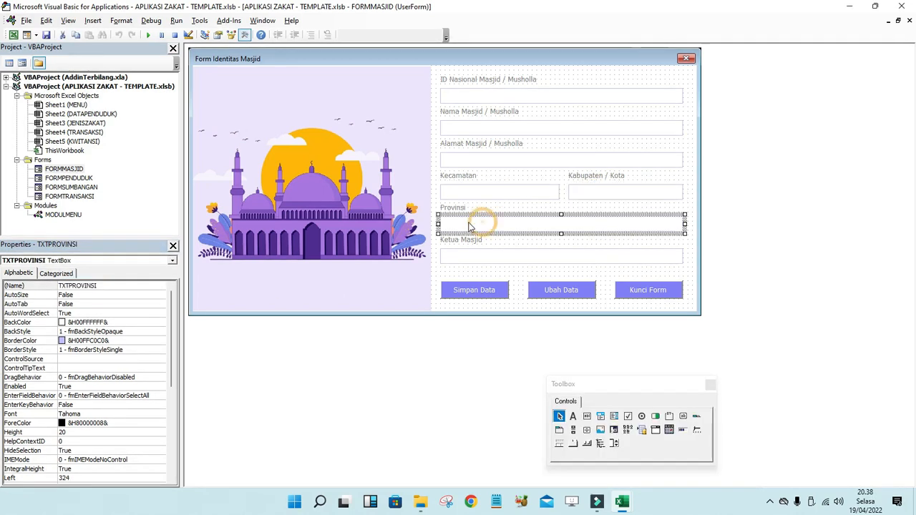
pyautogui.click(112, 285)
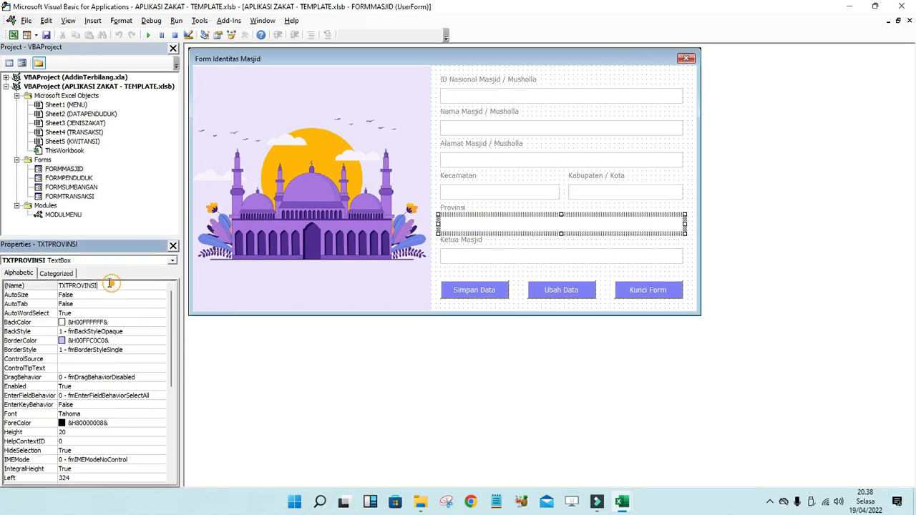
pyautogui.click(507, 259)
pyautogui.click(99, 286)
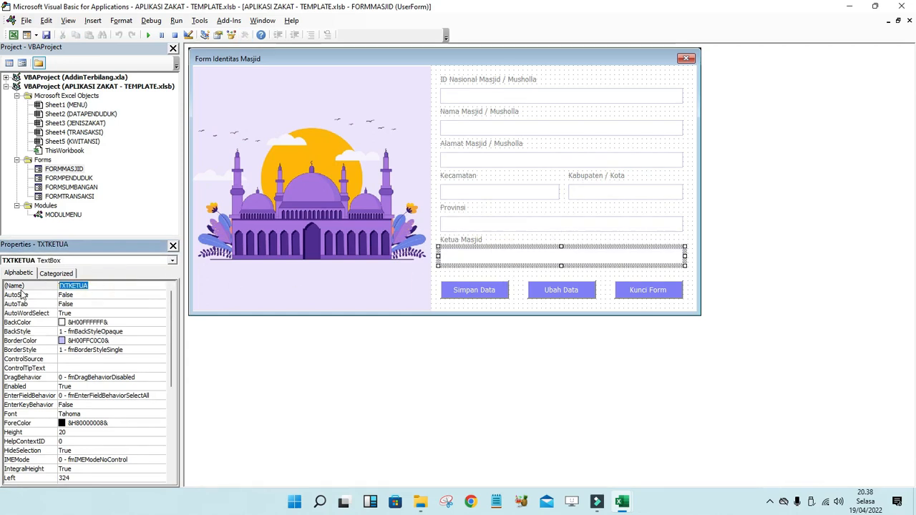
# - Confirm the button names CMDSIMPAN, CMDUBAH and CMDKUNCI, then select the userform
pyautogui.click(489, 301)
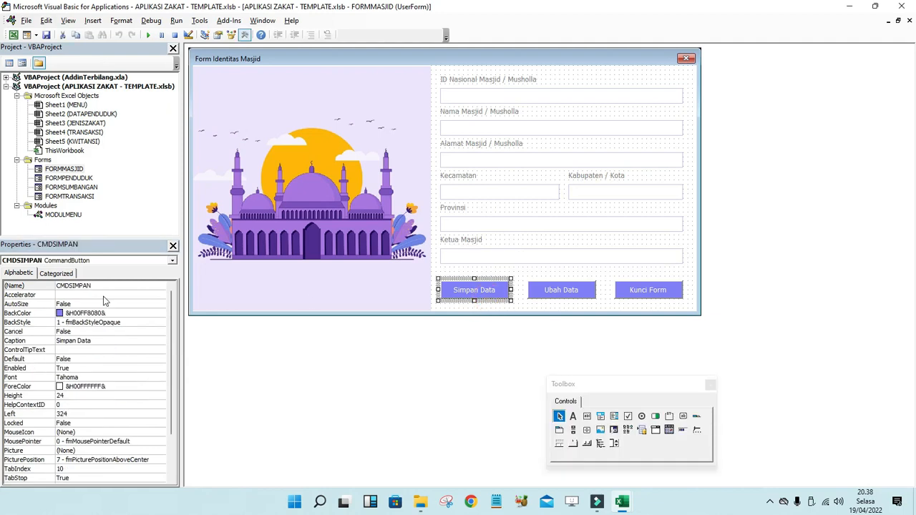
pyautogui.click(94, 286)
pyautogui.click(560, 295)
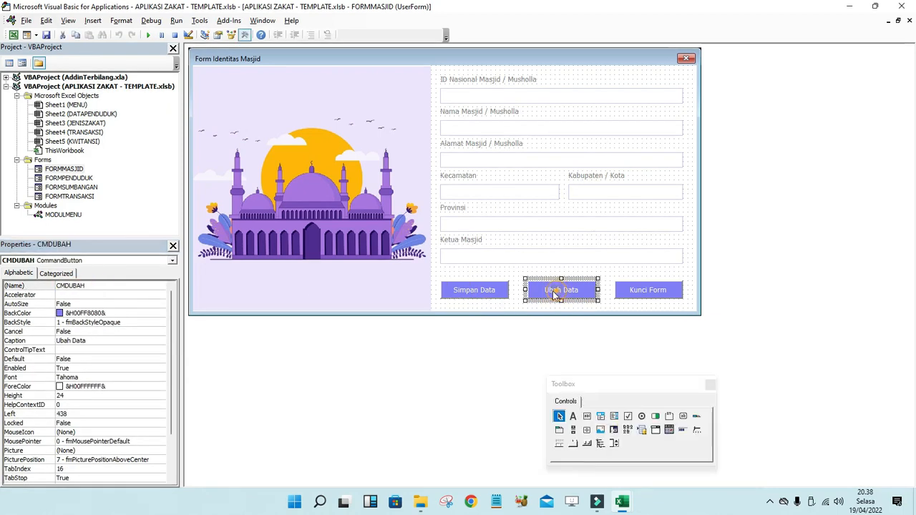
pyautogui.click(23, 287)
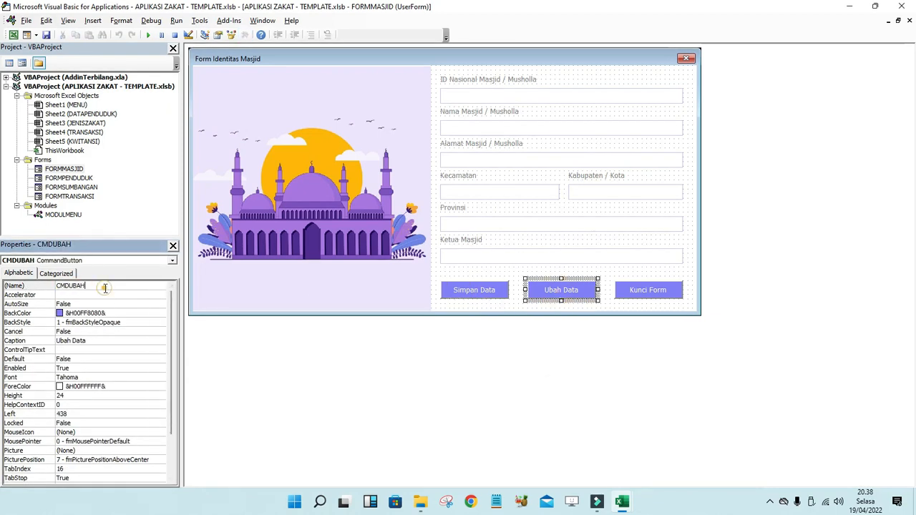
pyautogui.click(665, 290)
pyautogui.click(93, 285)
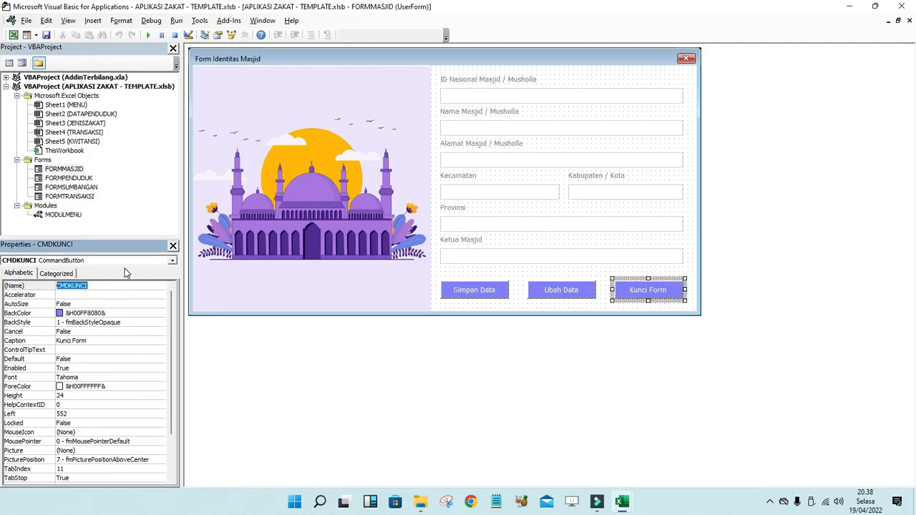
pyautogui.click(470, 274)
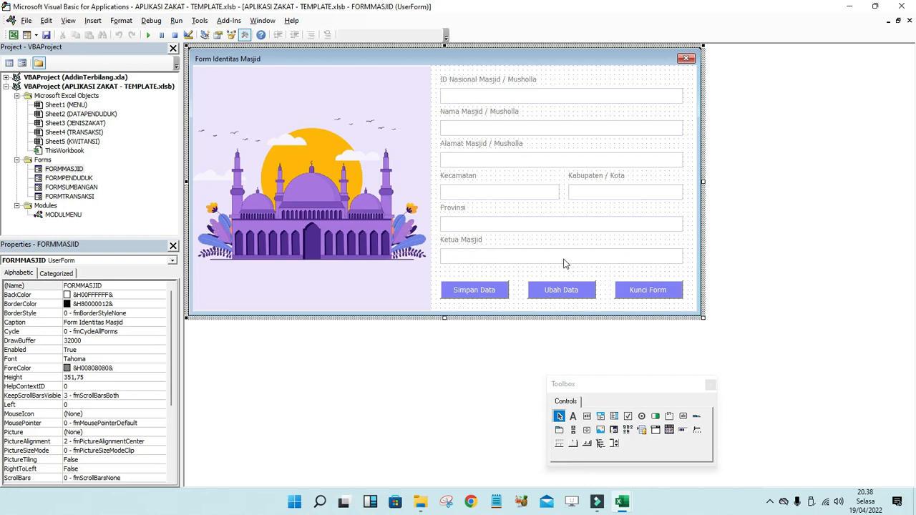
# - Open the FORM MASJID coding file from its folder in a maximized Notepad window
pyautogui.click(420, 502)
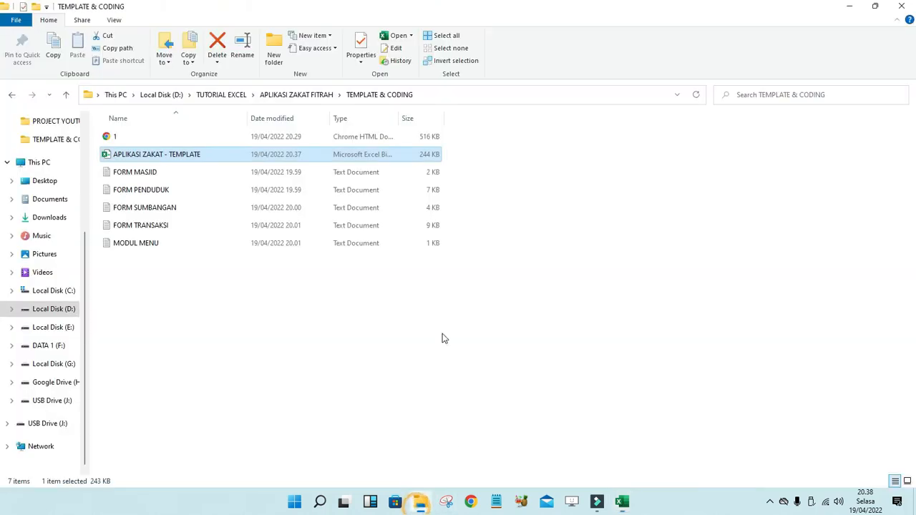
pyautogui.doubleClick(146, 176)
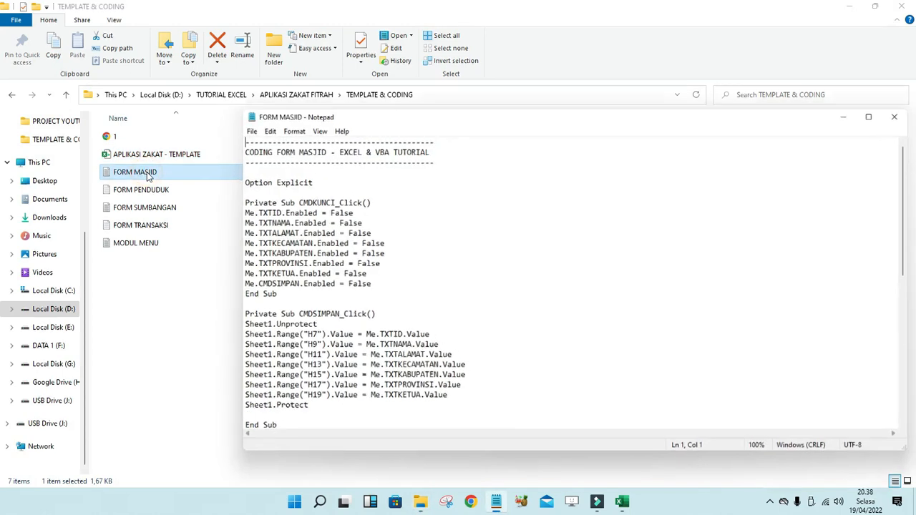
pyautogui.doubleClick(304, 115)
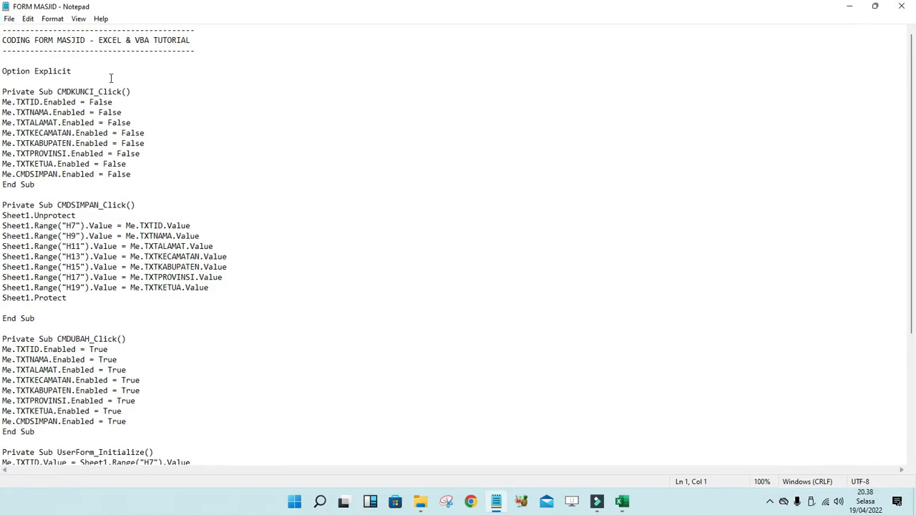
# - Copy all the VBA code from Option Explicit through the final End Sub
pyautogui.moveTo(4, 69); pyautogui.dragTo(133, 502)
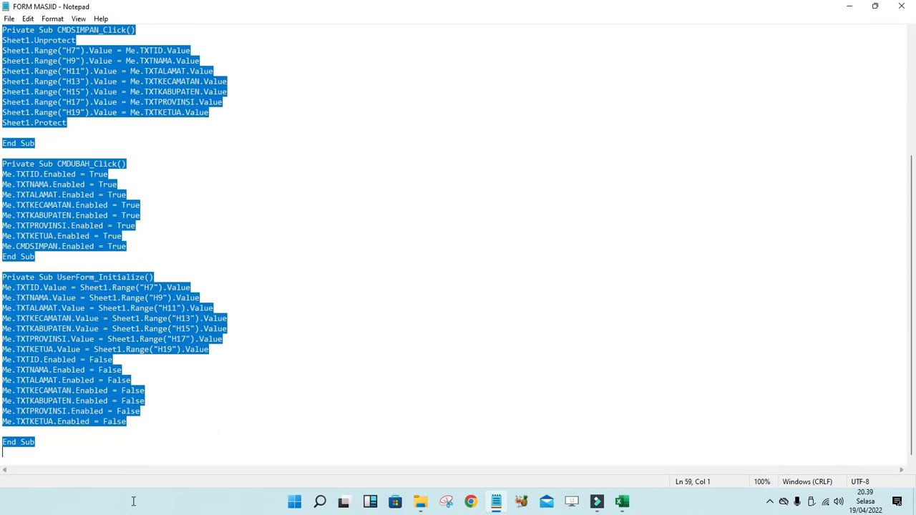
pyautogui.rightClick(43, 184)
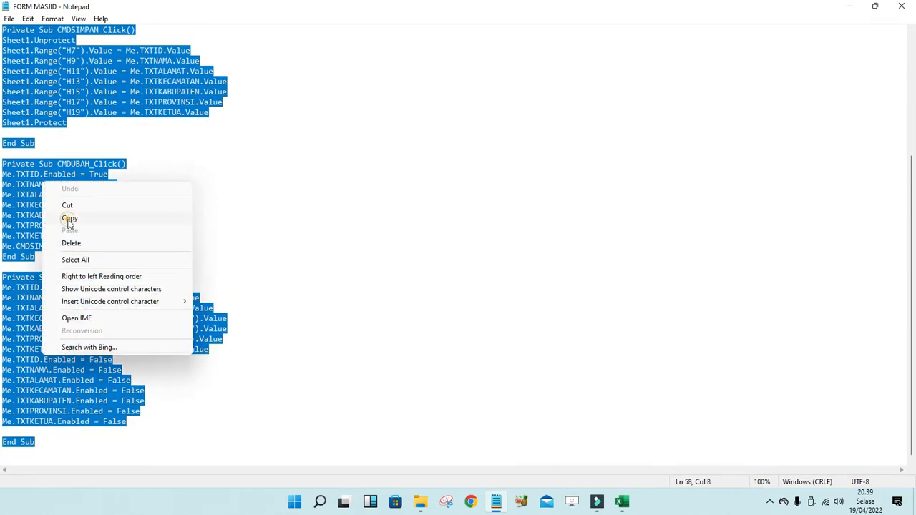
pyautogui.click(69, 217)
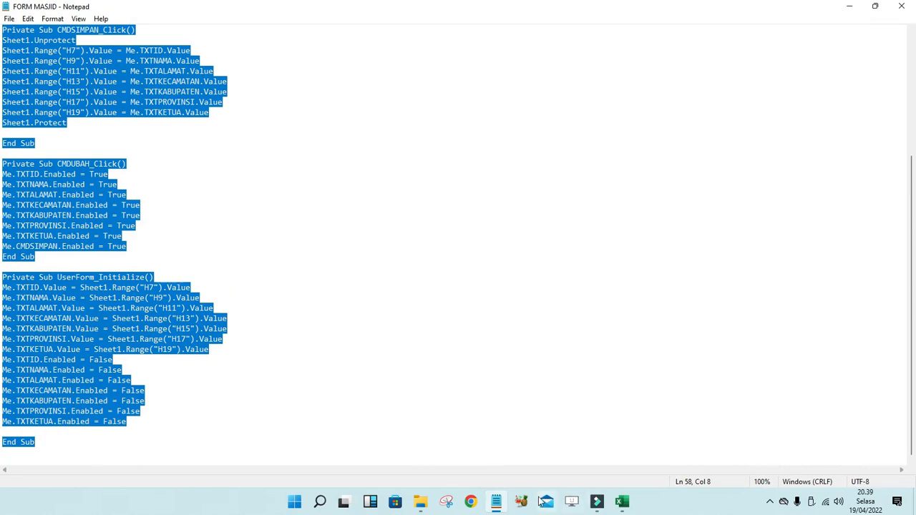
pyautogui.click(620, 501)
# - Paste the copied code into FORMMASJID's View Code window and run it with Run Sub/UserForm
pyautogui.click(674, 465)
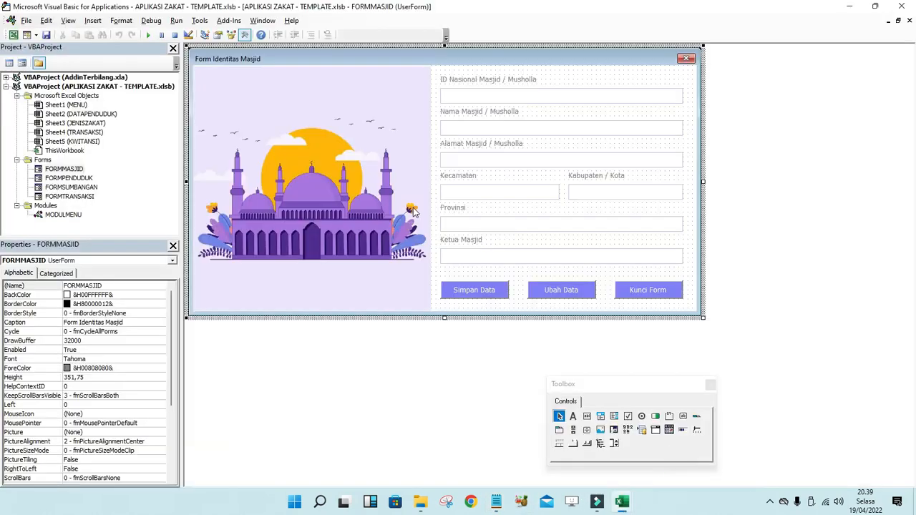
pyautogui.rightClick(73, 171)
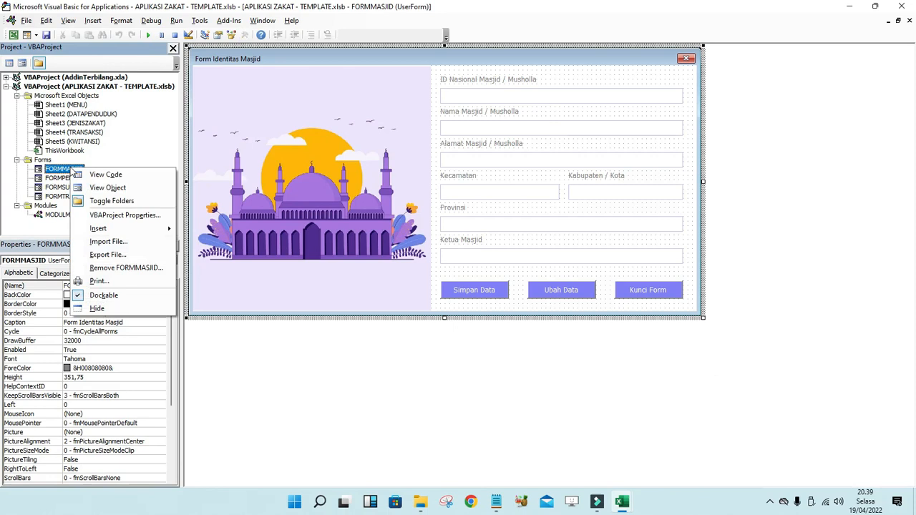
pyautogui.click(105, 175)
pyautogui.rightClick(212, 89)
pyautogui.click(236, 115)
pyautogui.scroll(3, 274, 170)
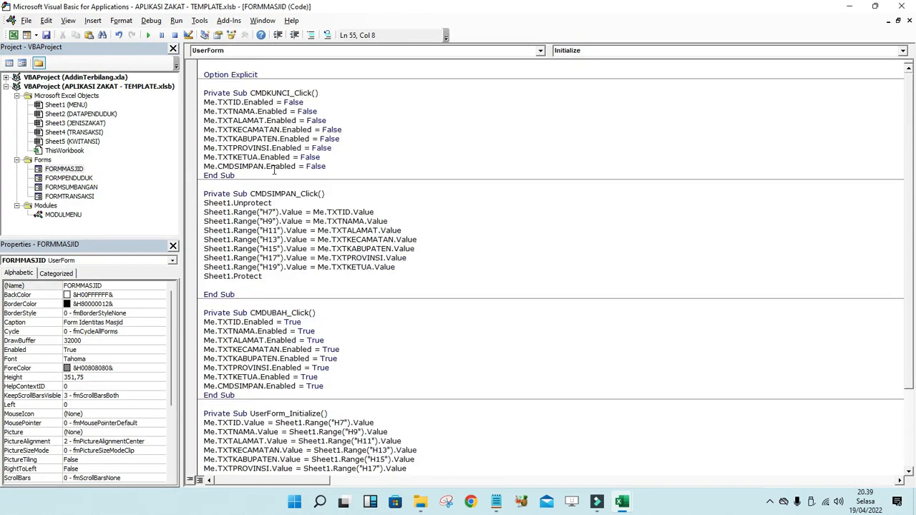
pyautogui.click(147, 37)
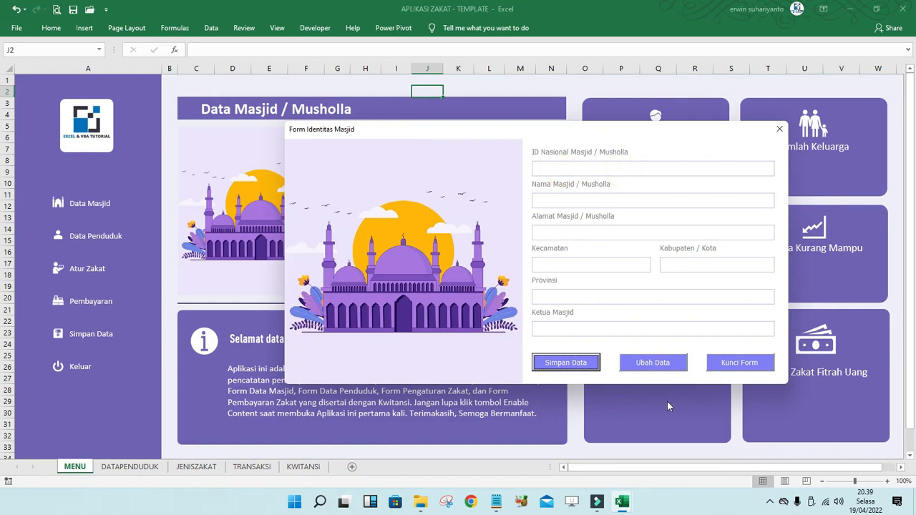
# - Unlock the form with Ubah Data and place the cursor in the ID Nasional Masjid / Musholla field
pyautogui.click(652, 368)
pyautogui.click(561, 167)
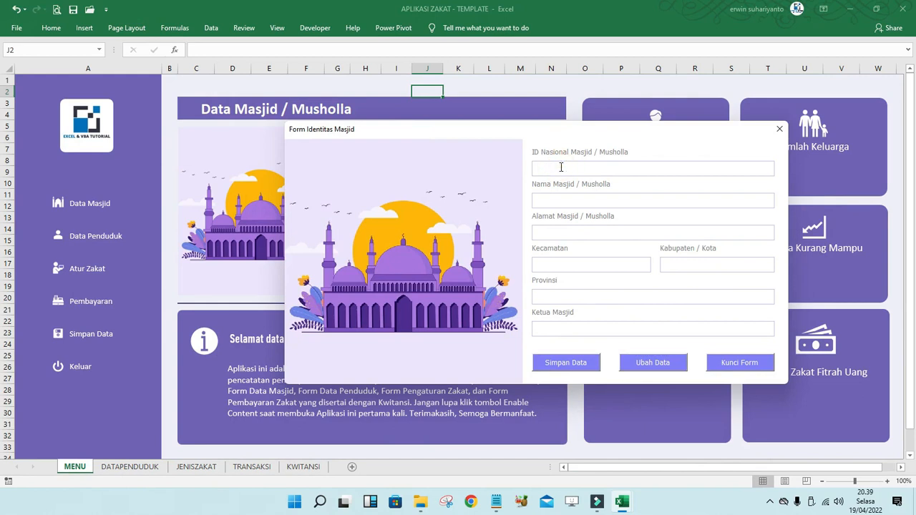